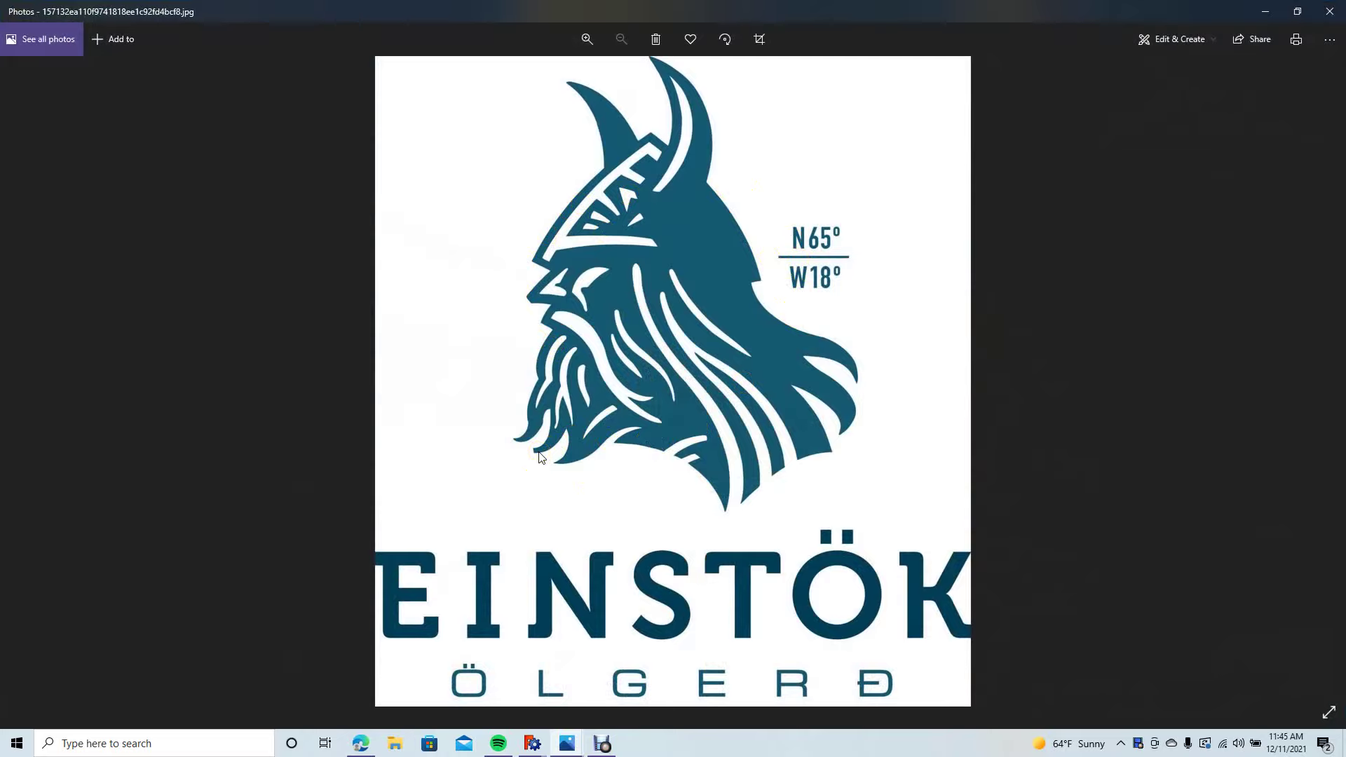
Switch from the logo picture to CorelDRAW and create a new 8.5 x 11 inch Letter document in CMYK
left_click(1330, 12)
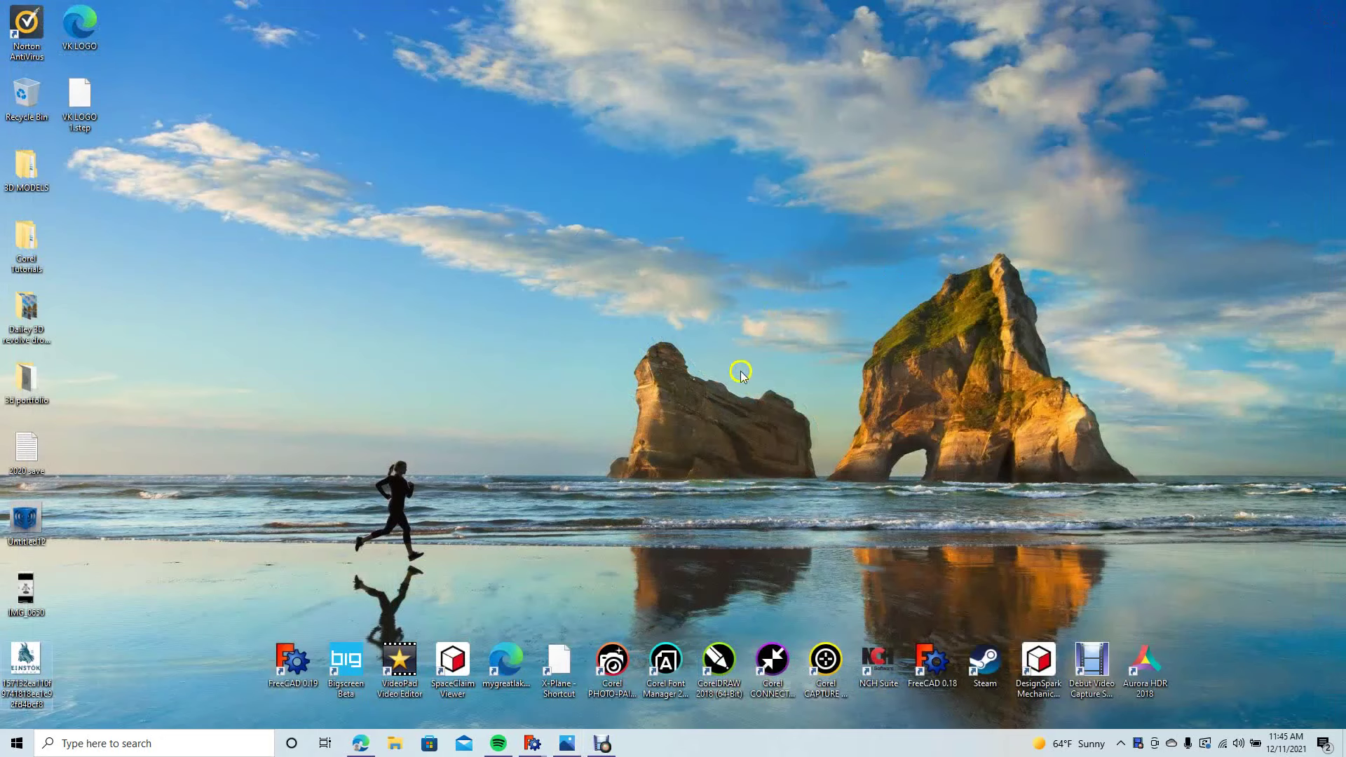
double_click(717, 670)
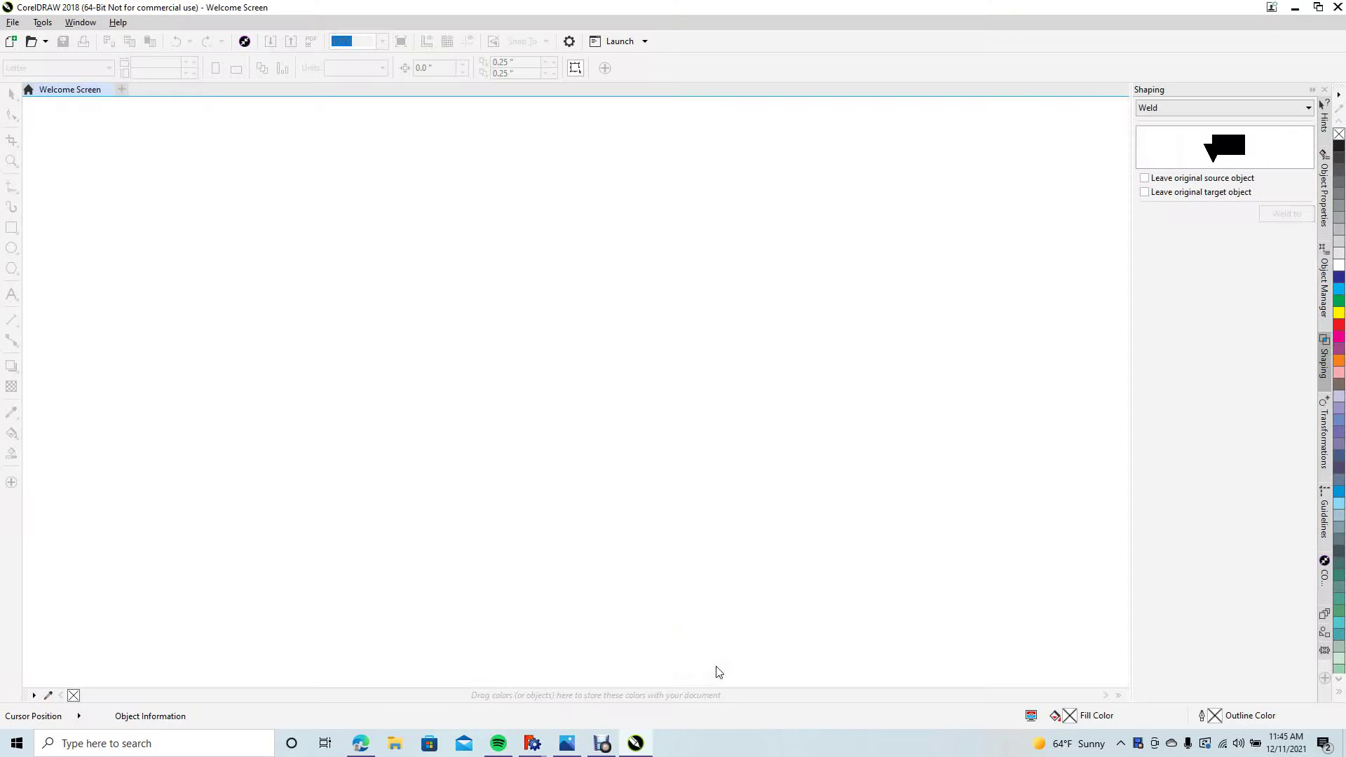
left_click(12, 23)
left_click(30, 40)
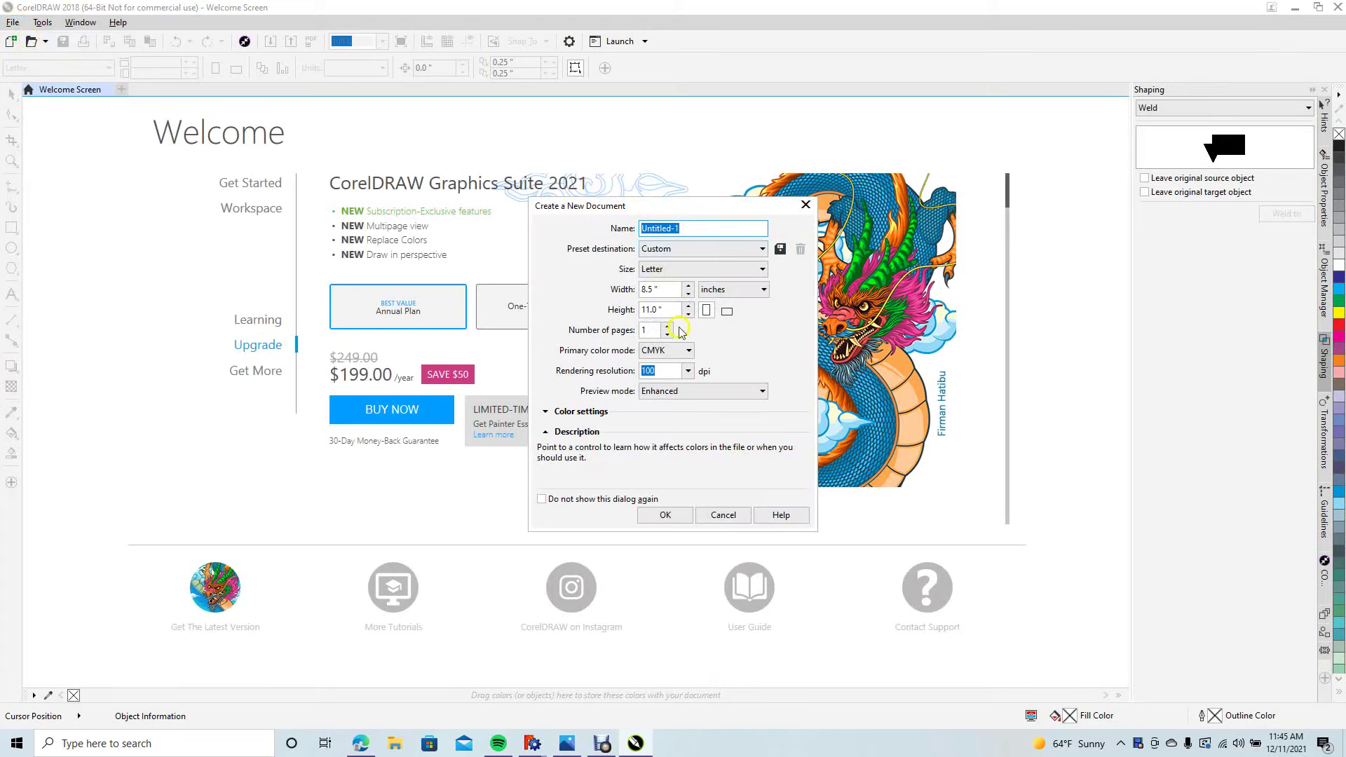
left_click(667, 517)
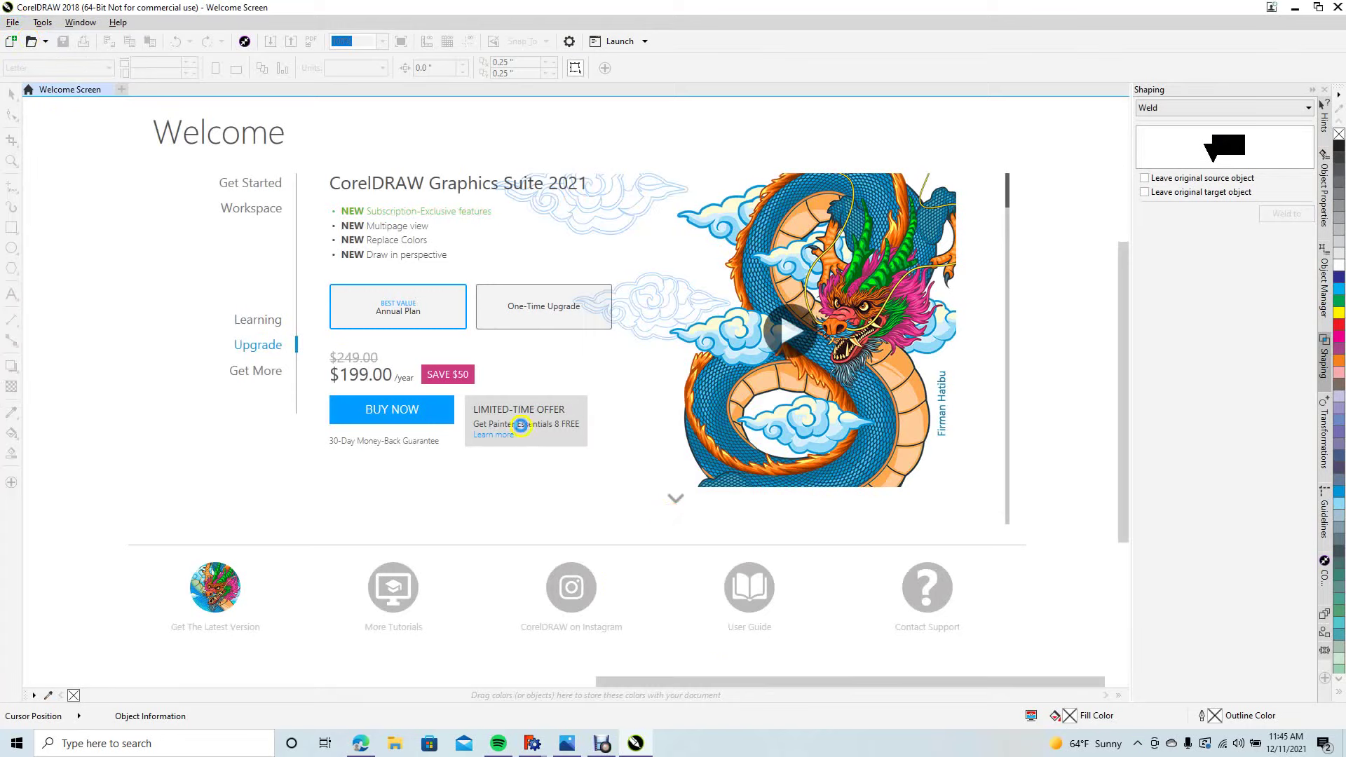
Import the Einstök logo JPG and scale it to about 35%, roughly centred on the page
left_click(10, 23)
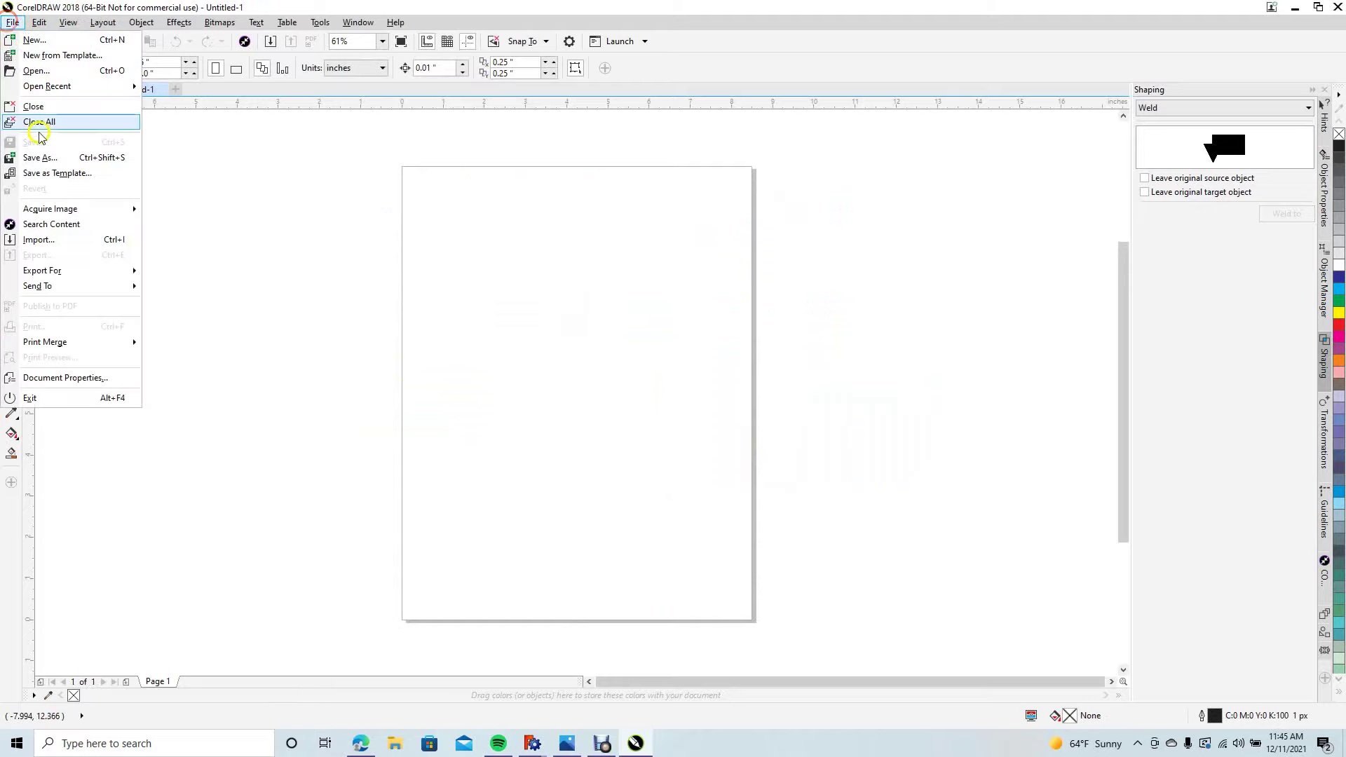
left_click(64, 241)
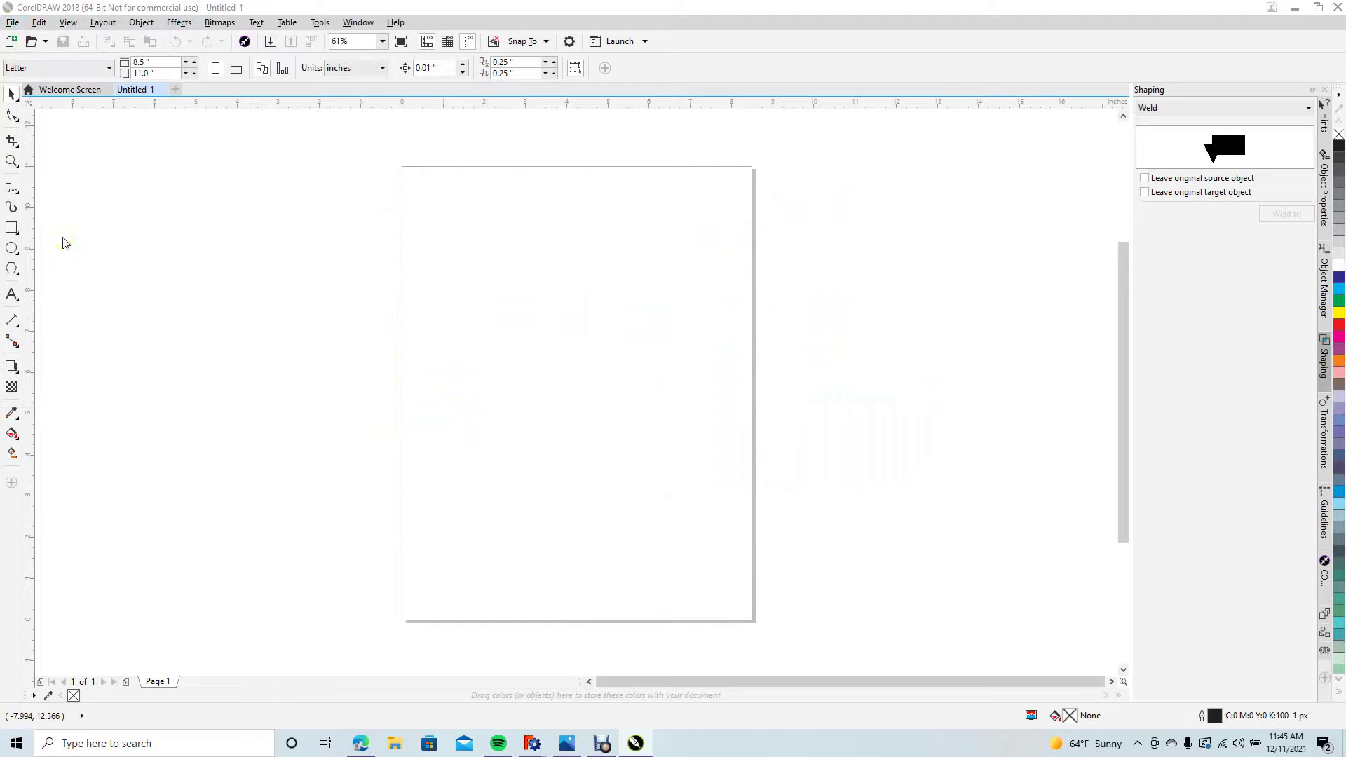
double_click(549, 137)
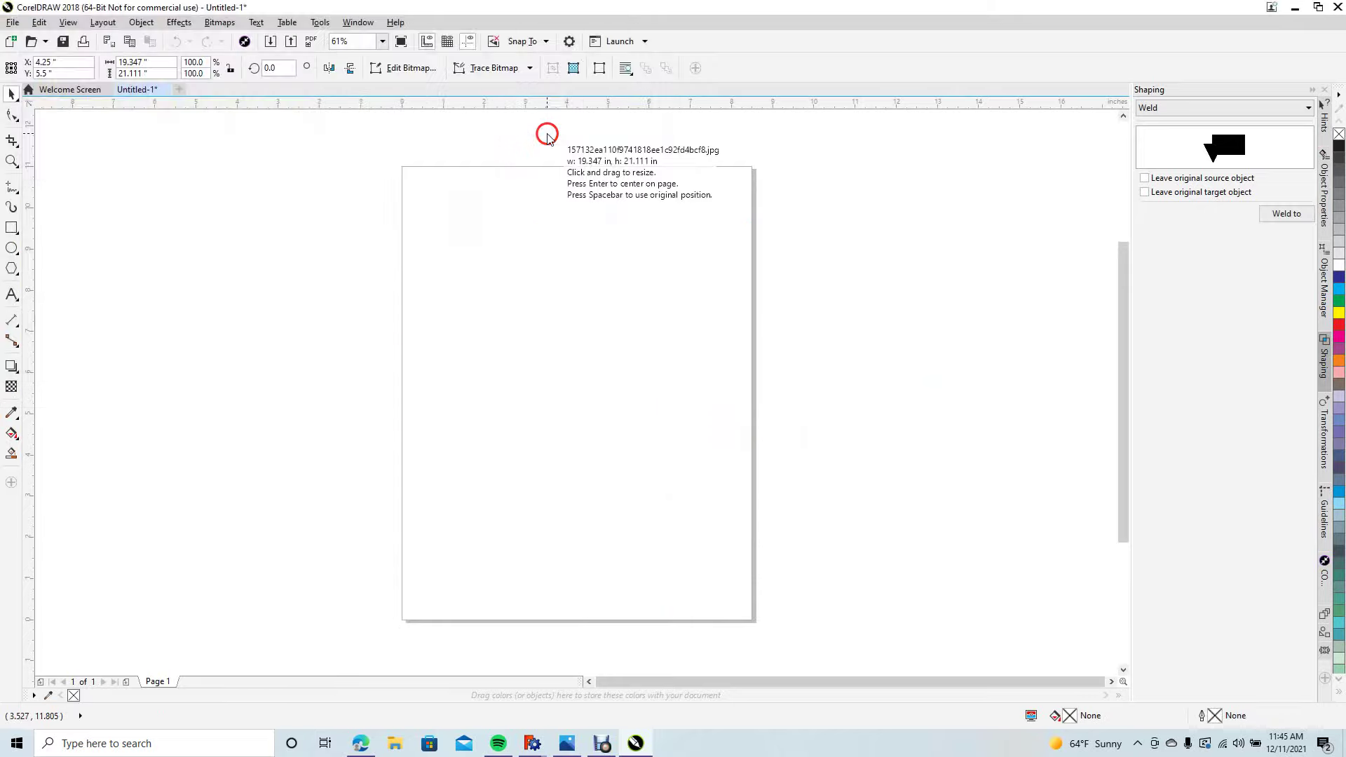
left_click(428, 294)
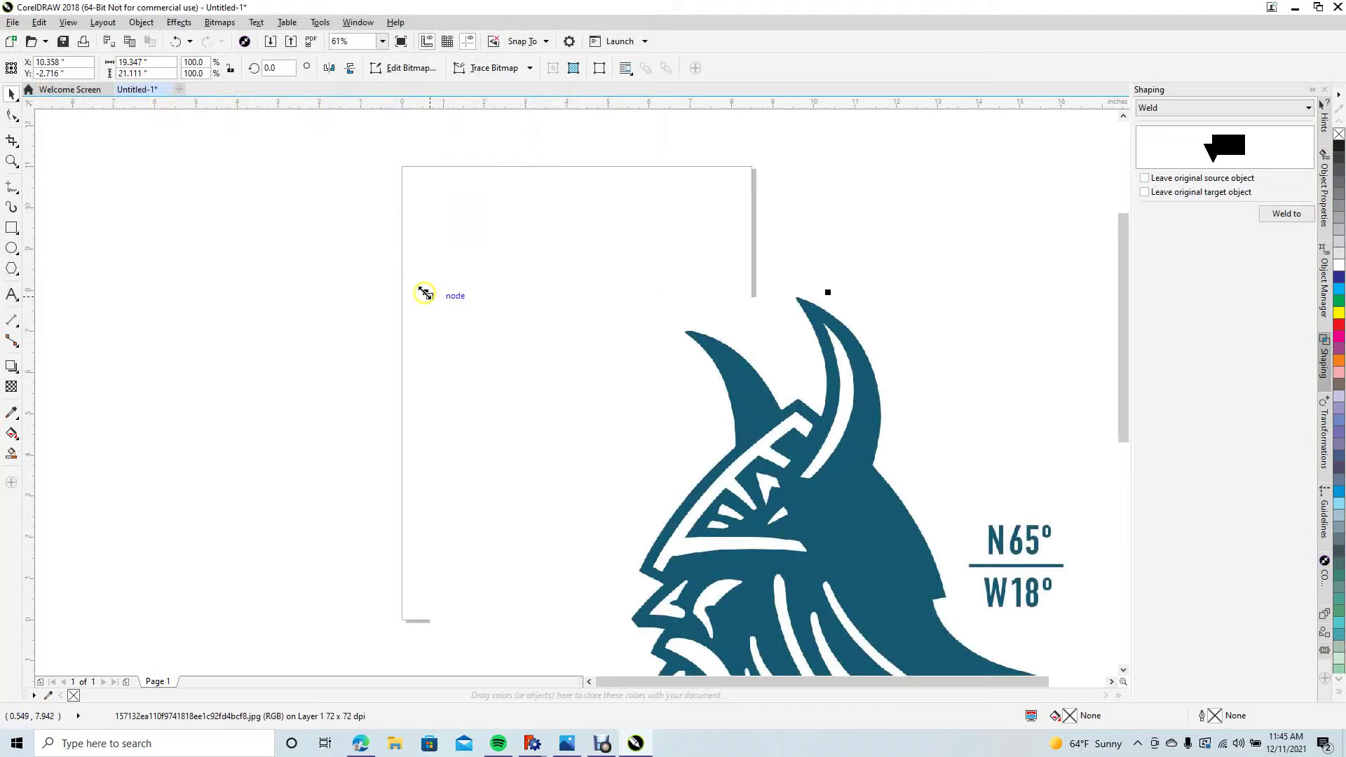
left_click_drag(425, 294, 684, 576)
mouse_move(804, 622)
left_mouse_down()
mouse_move(721, 556)
mouse_move(561, 311)
left_mouse_up()
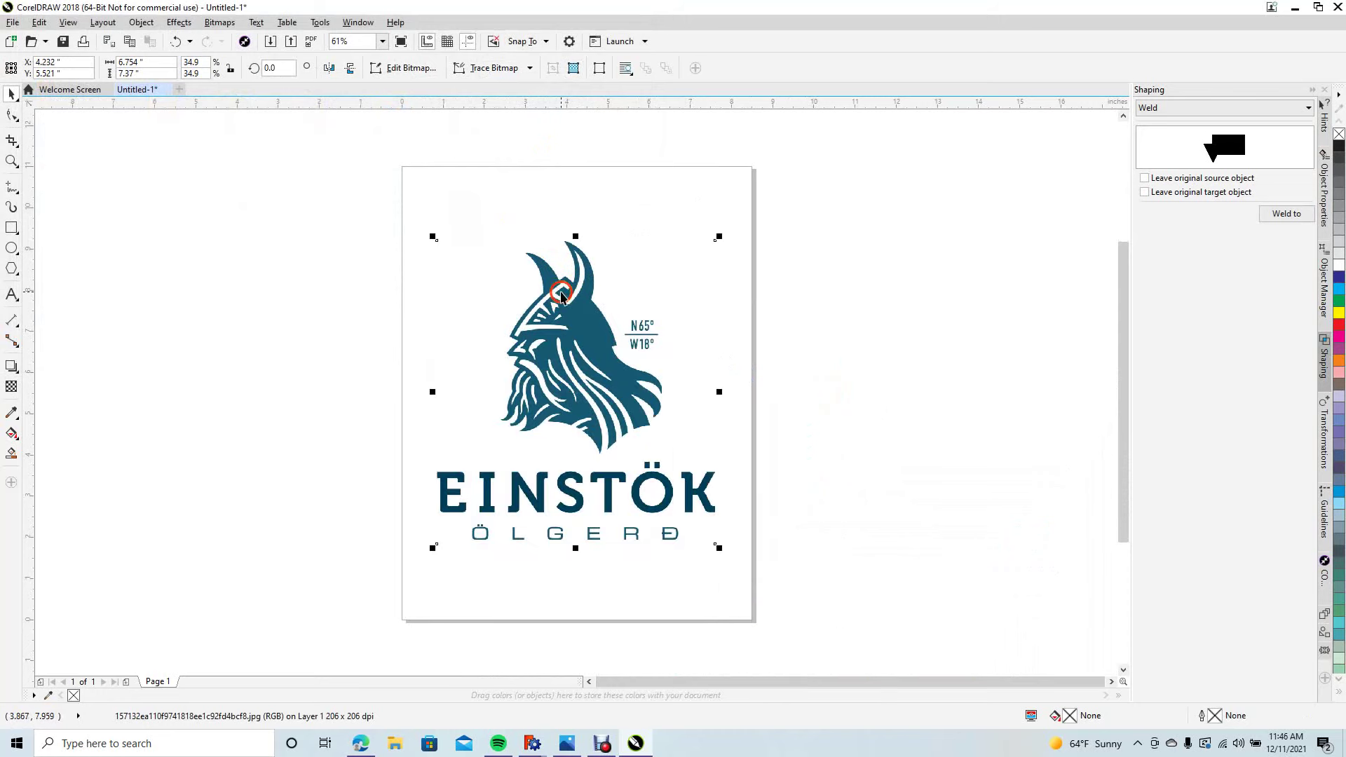
Outline-trace the logo bitmap as a Detailed Logo with the default trace settings
right_click(562, 336)
mouse_move(607, 386)
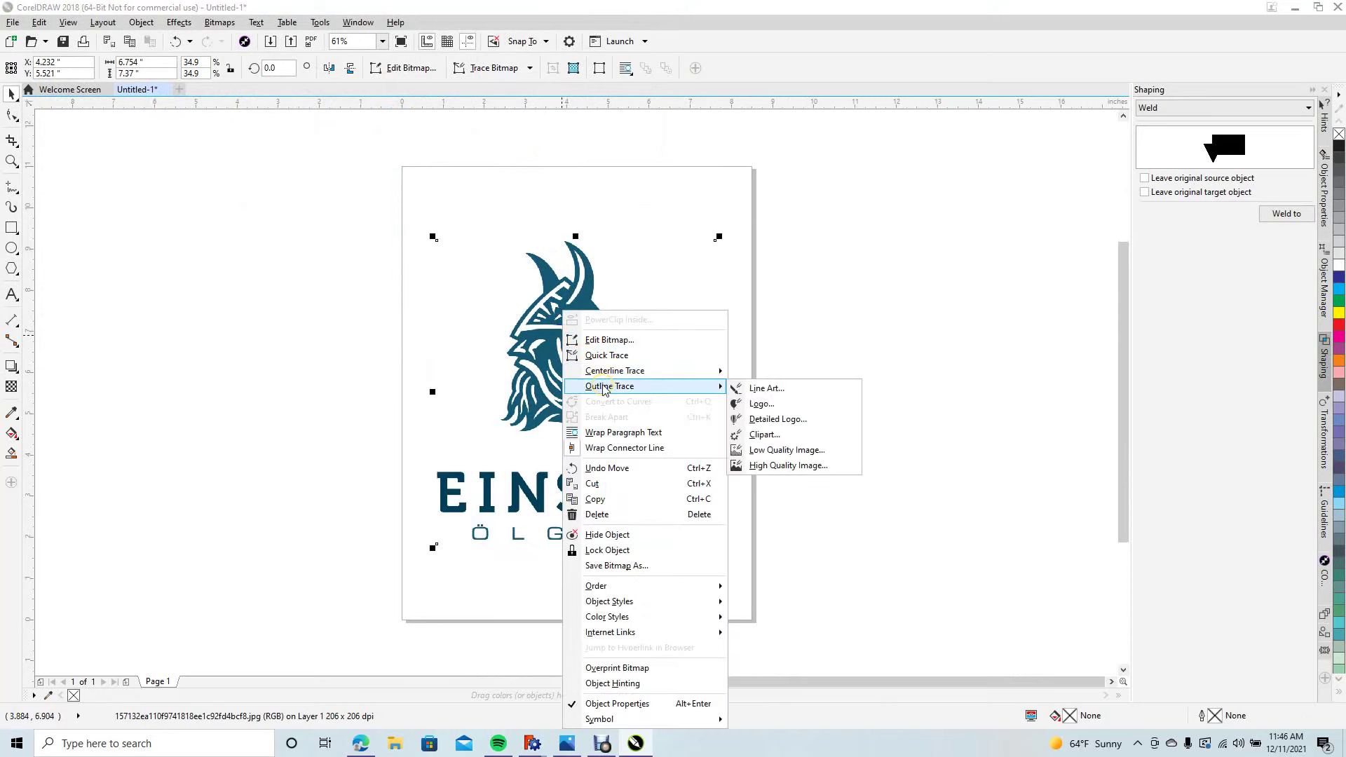
left_click(776, 419)
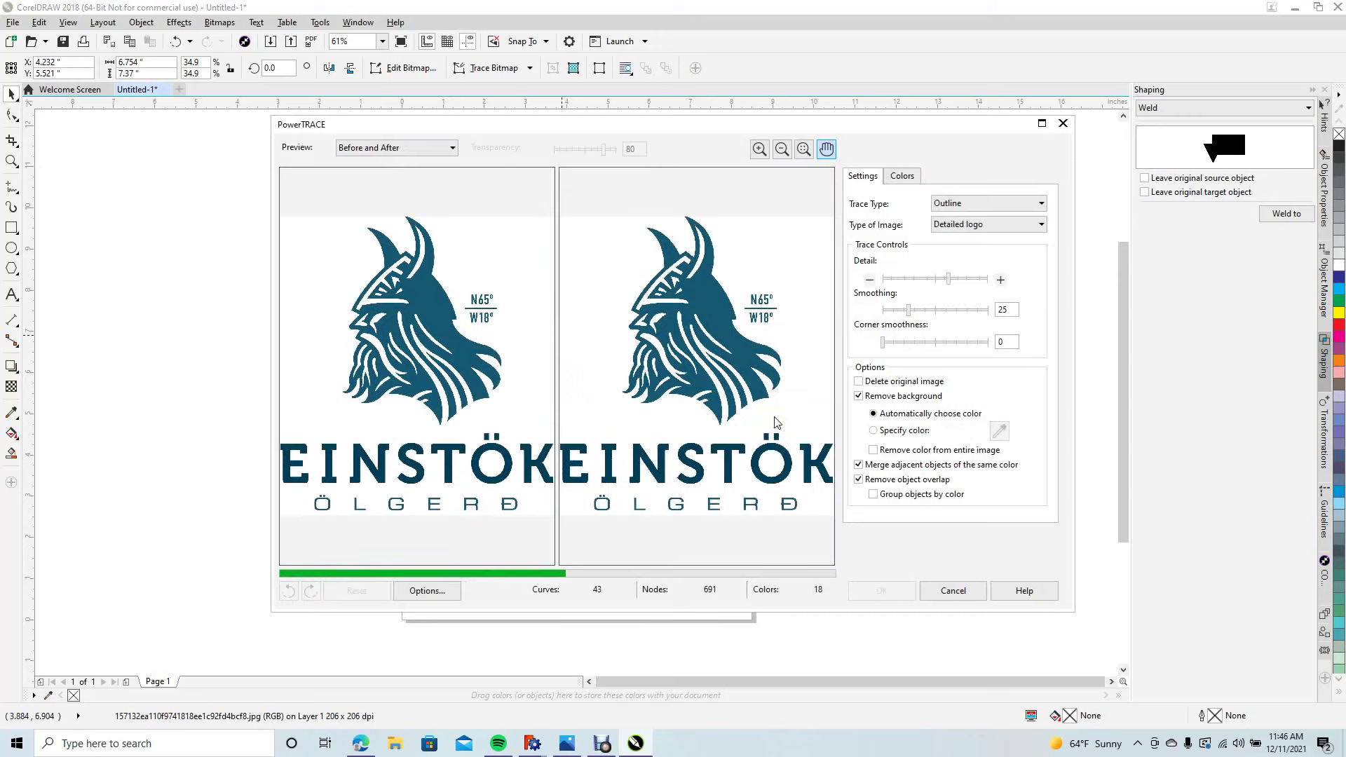
left_click(887, 590)
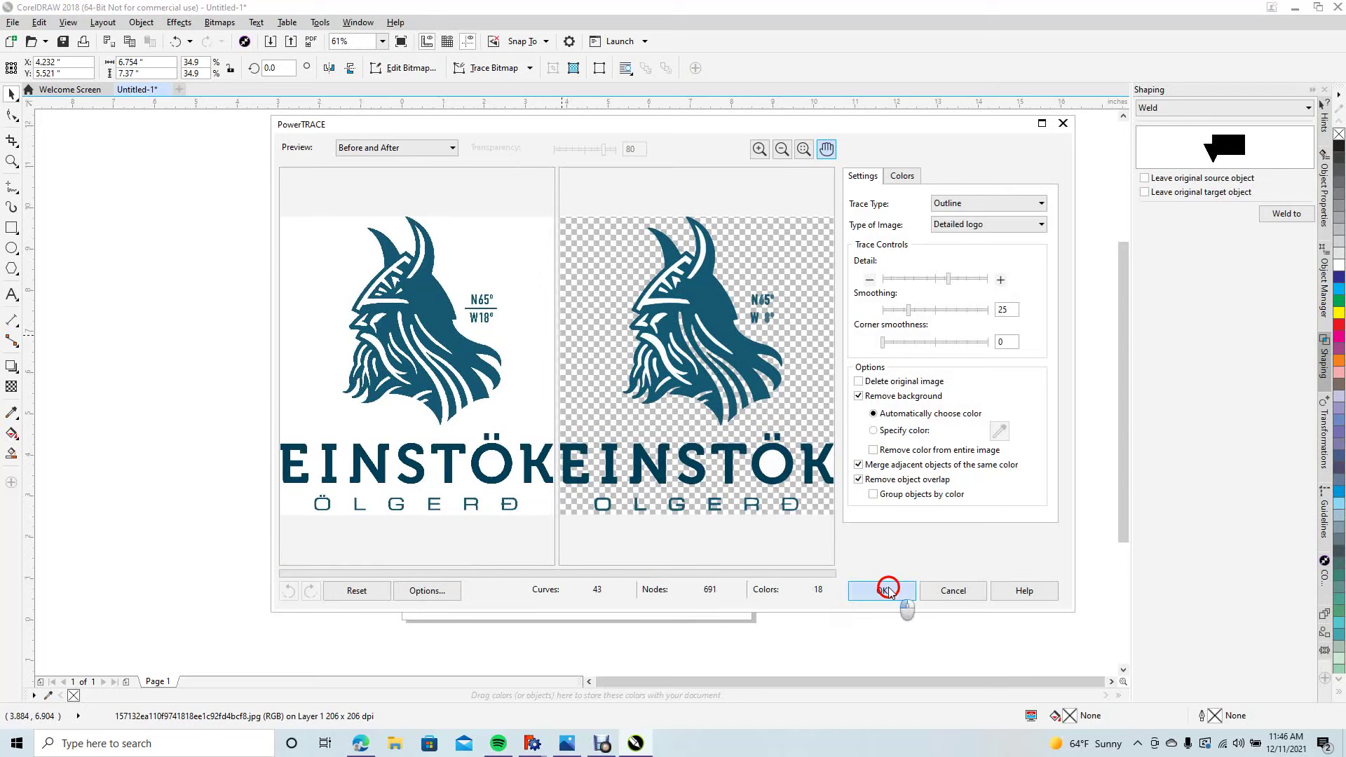
Move the traced logo off the original to the area beside the page and delete the original bitmap
left_click_drag(577, 395, 881, 397)
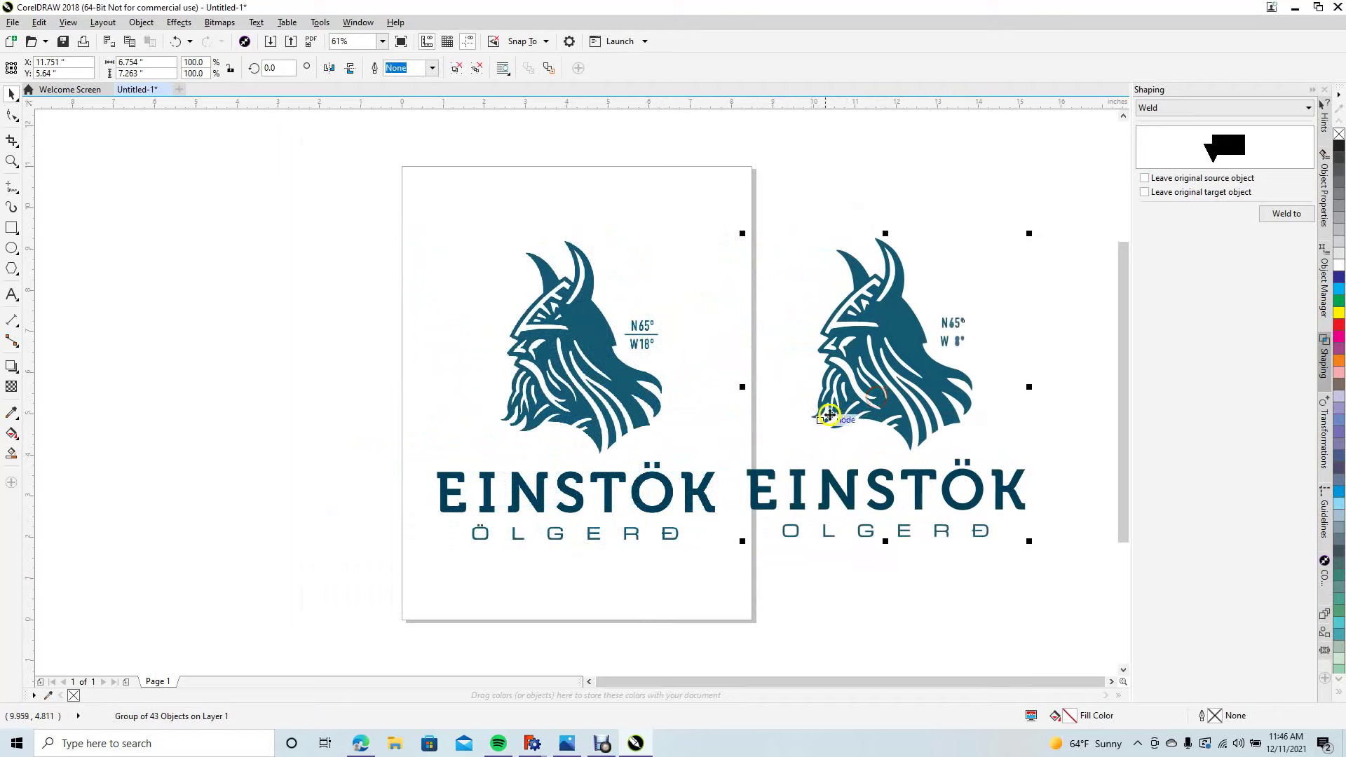
left_click(562, 400)
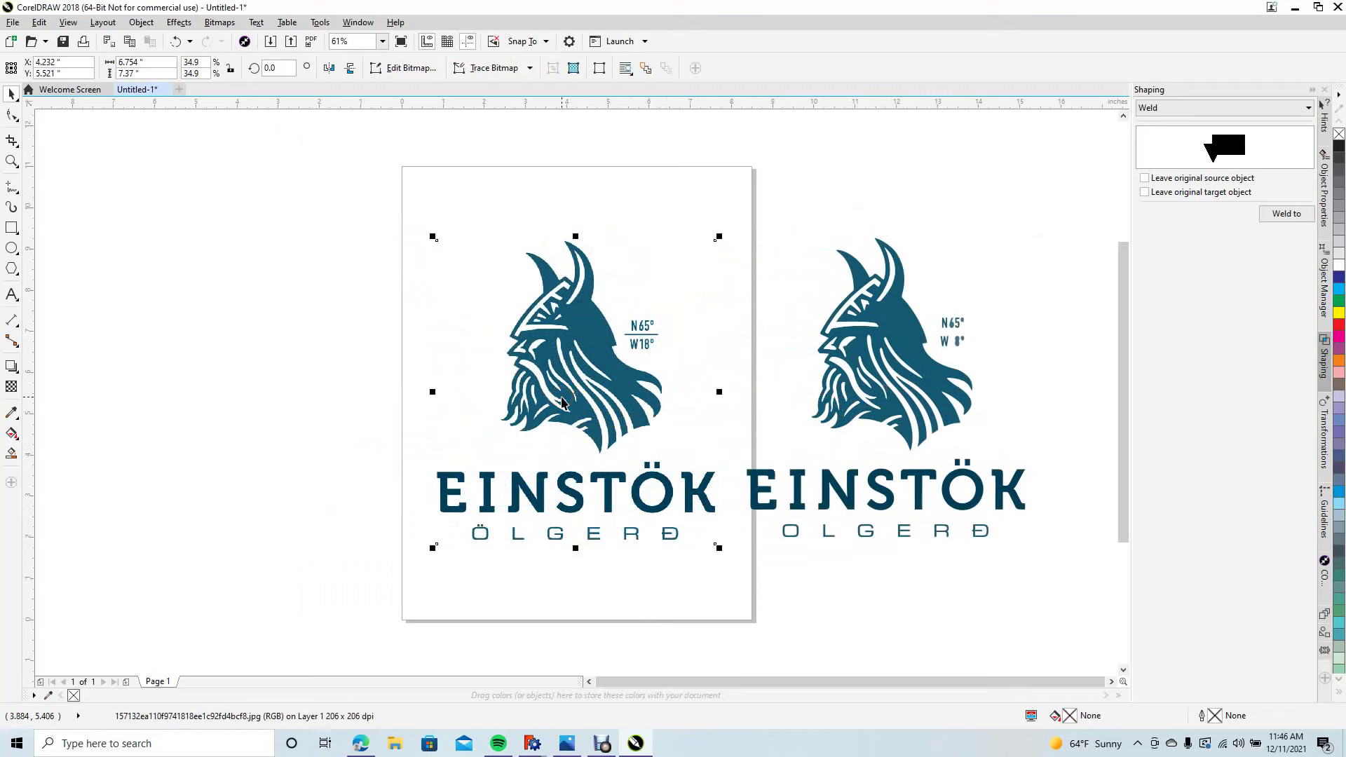
key("Delete")
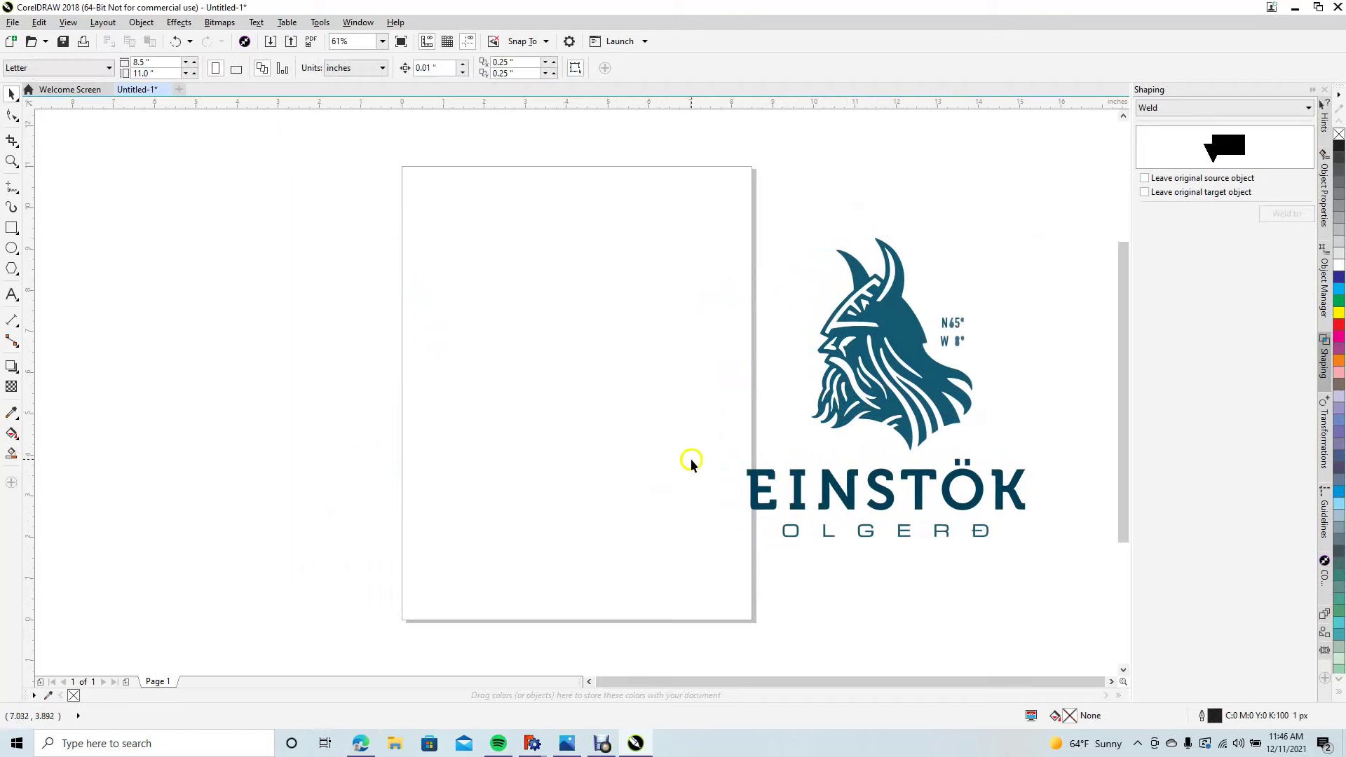
Ungroup the traced logo and delete the EINSTÖK and ÖLGERÐ lettering and the N65° W18° text
left_click(763, 488)
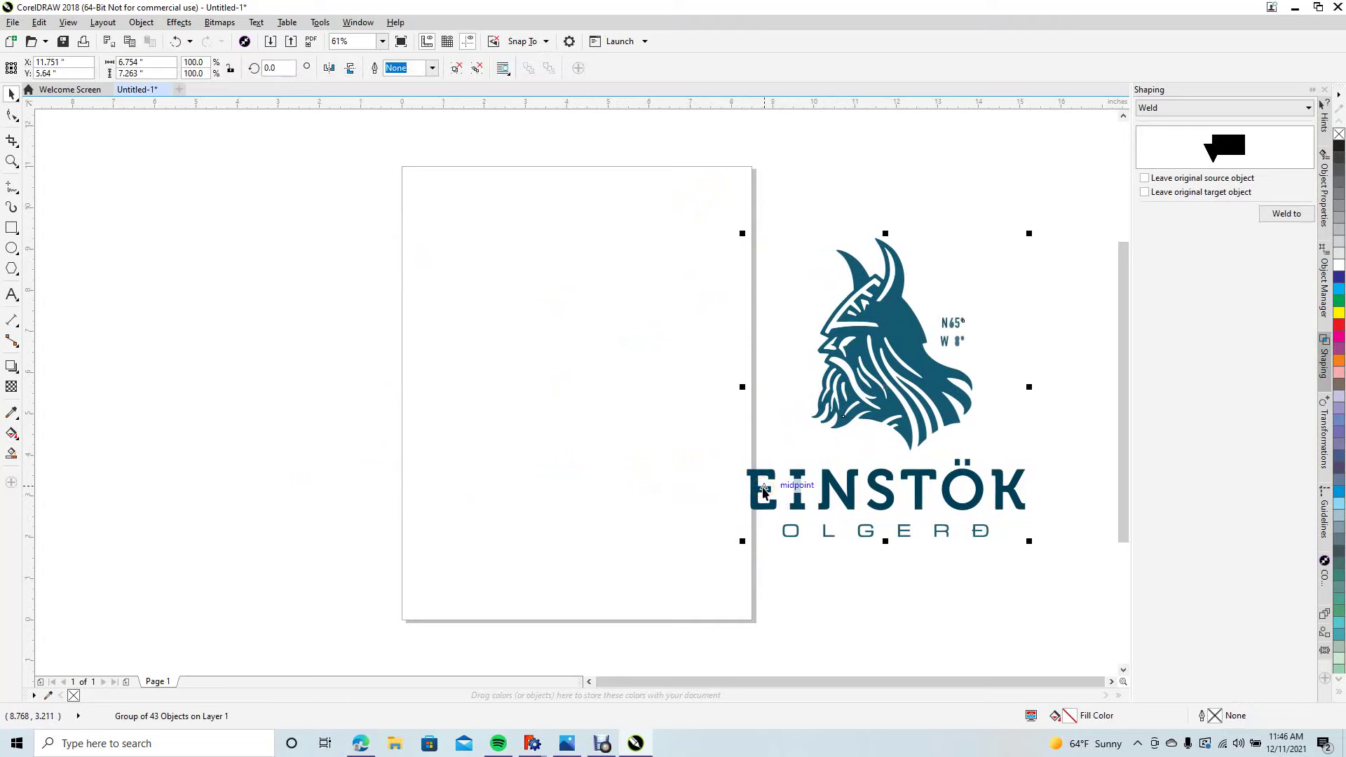
left_click(675, 466)
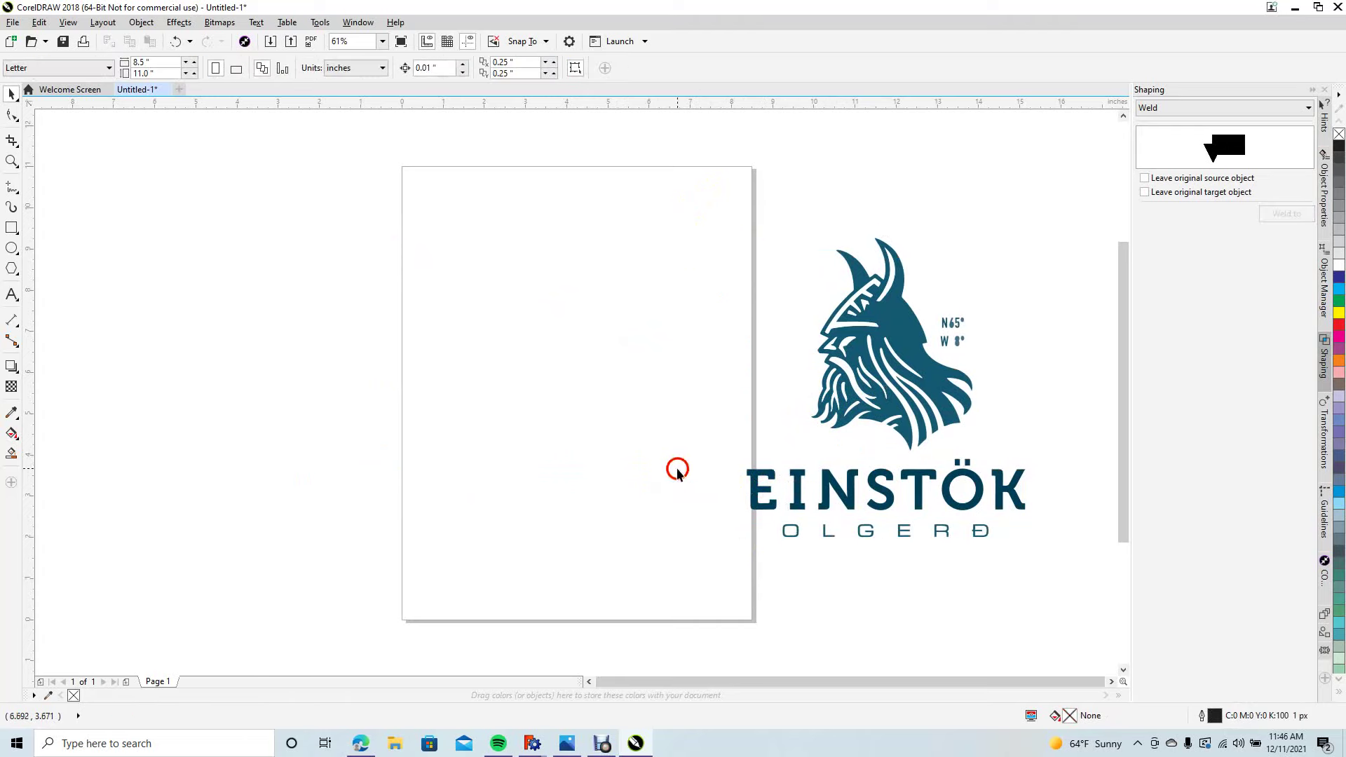
left_click_drag(708, 458, 1088, 592)
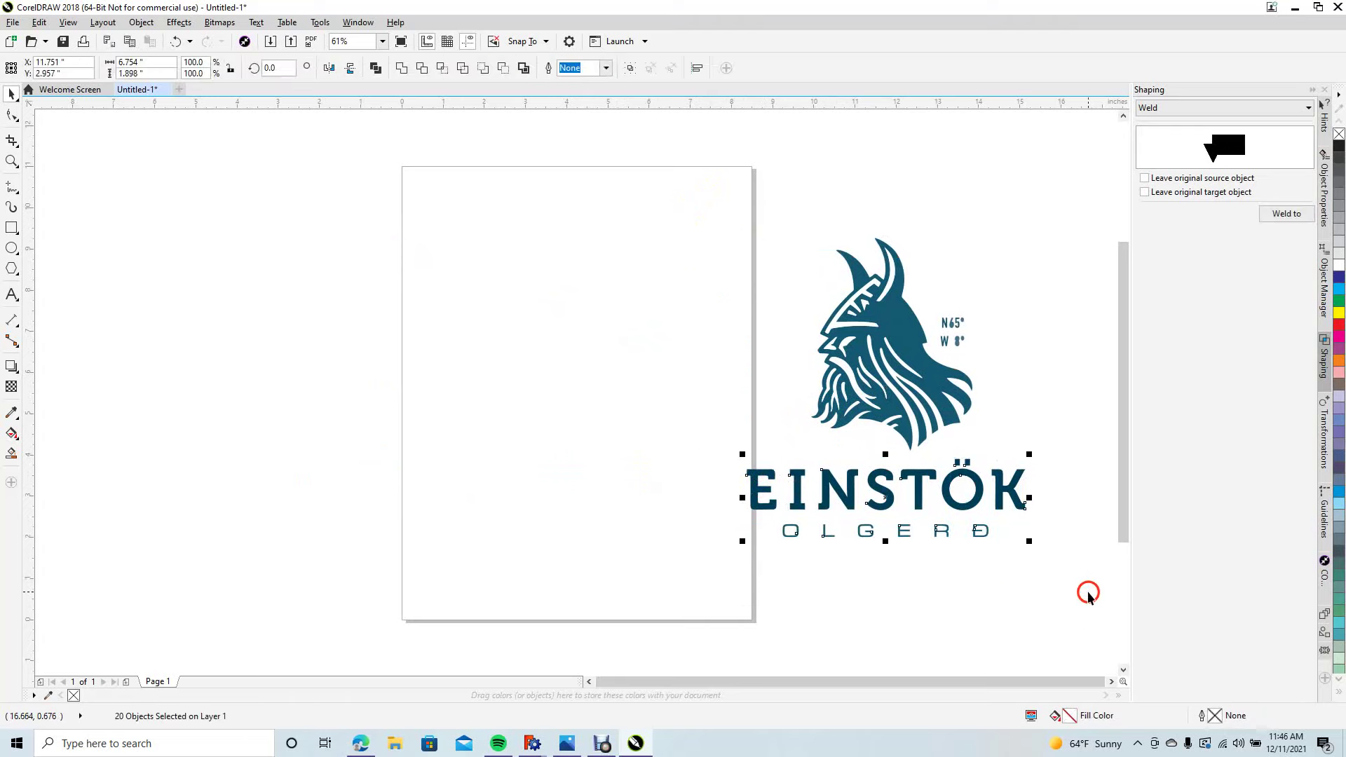
key("Delete")
left_click_drag(937, 306, 980, 359)
key("Delete")
Move all the pieces of the viking head together onto the middle of the page
left_click_drag(804, 228, 1030, 497)
left_click_drag(915, 362, 591, 382)
left_click(668, 334)
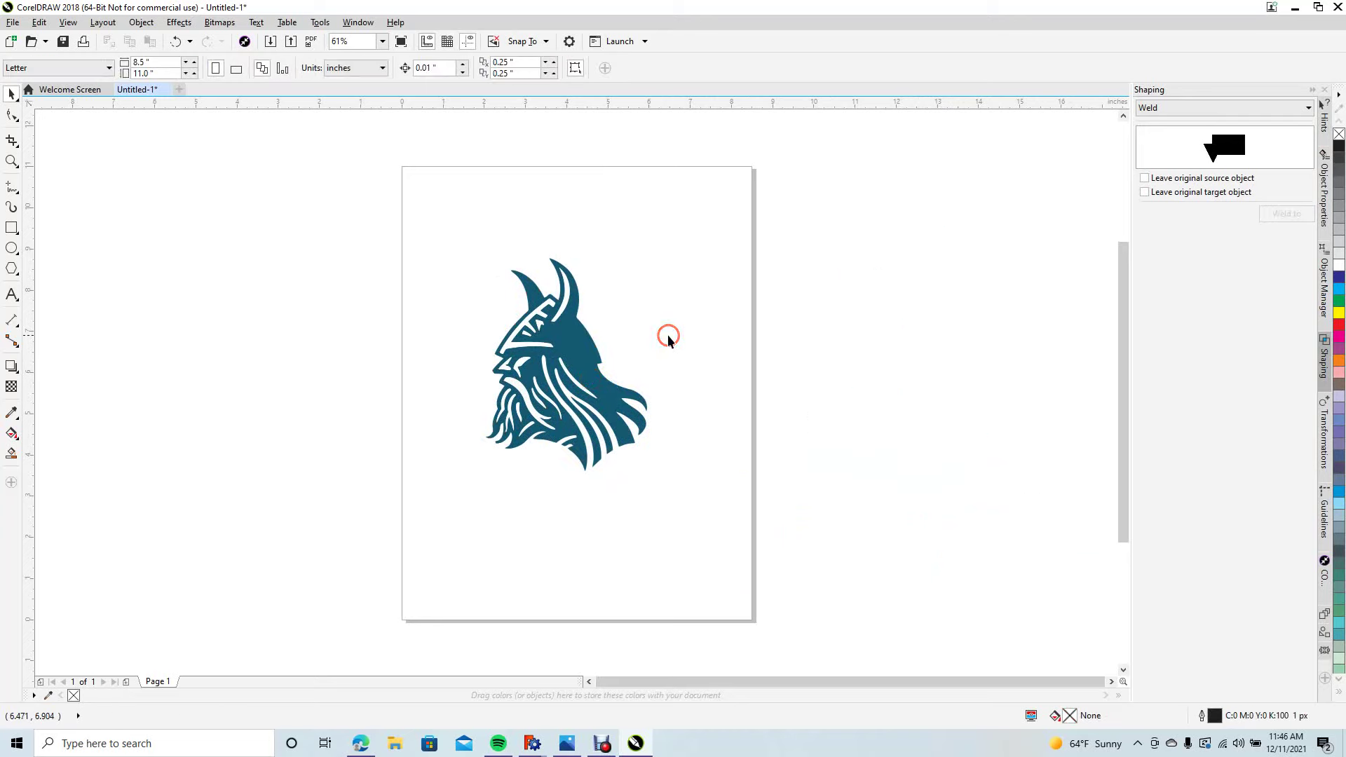
Move the separate white eye shape out of the viking's face to the empty area in front of the head
left_click(580, 346)
left_click(469, 355)
left_click(525, 365)
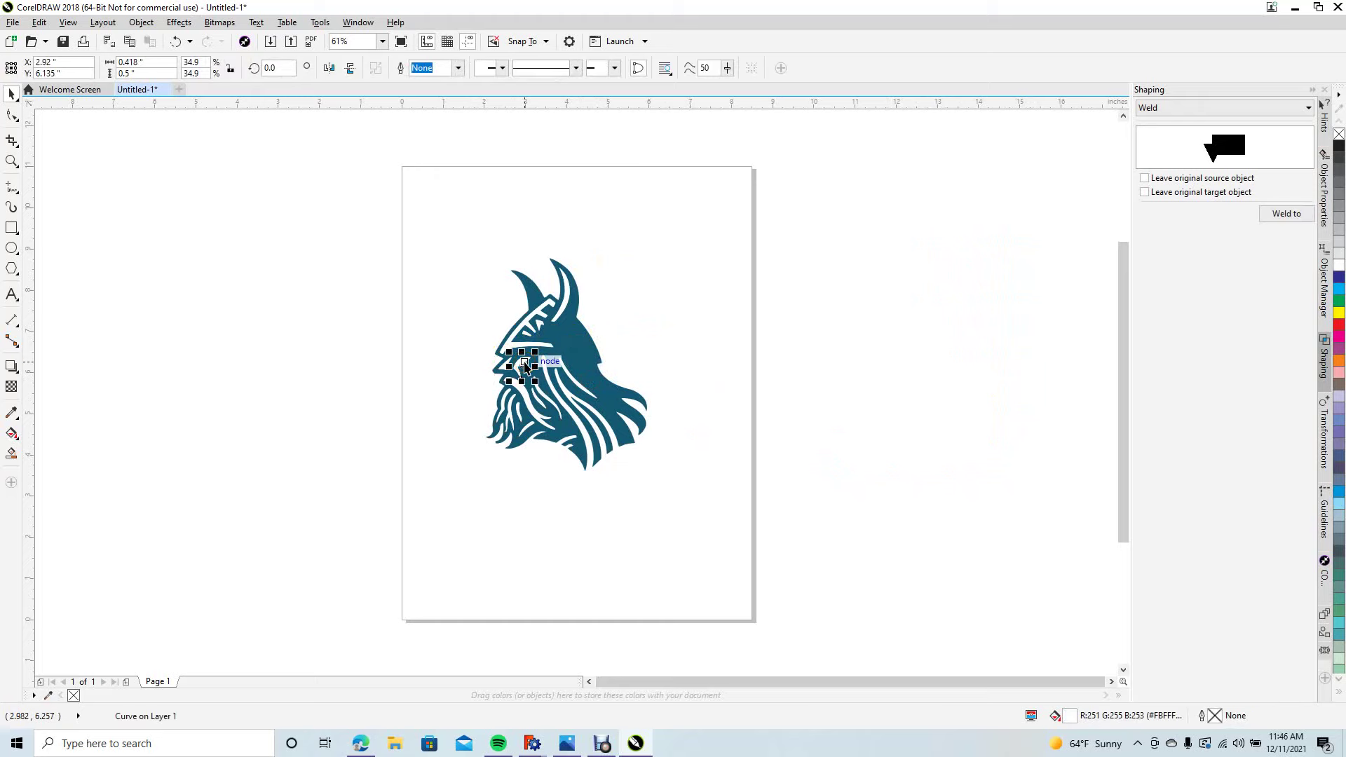
scroll(525, 365, "down", 2)
scroll(524, 366, "up", 5)
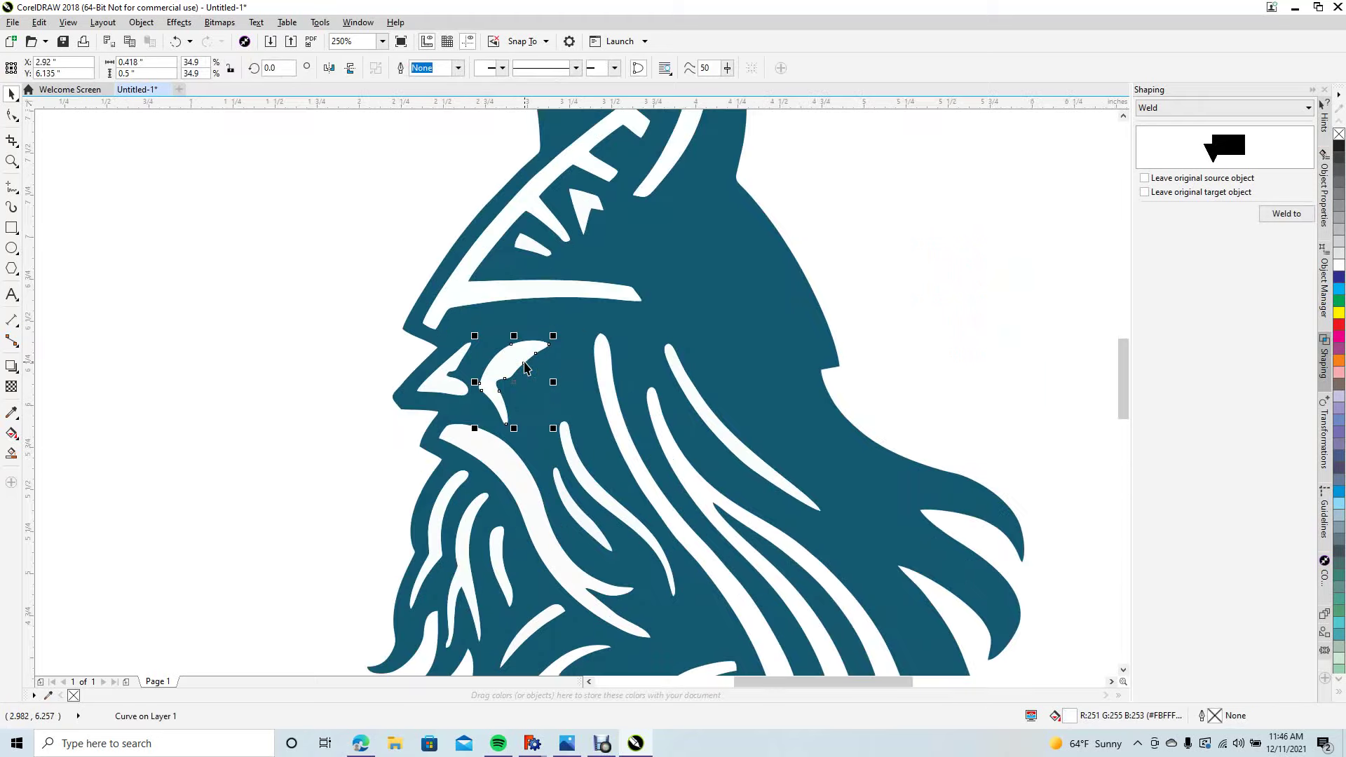
left_click_drag(520, 354, 92, 293)
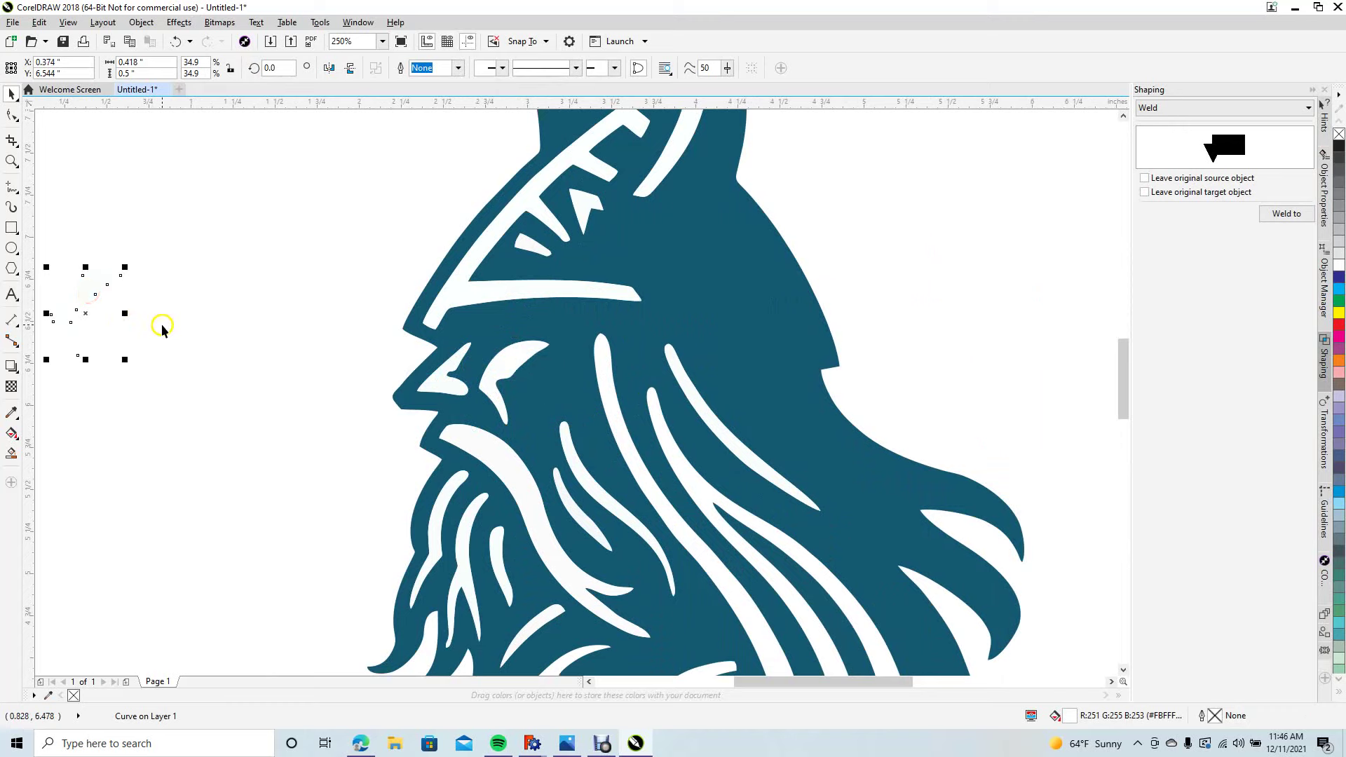
left_click(163, 331)
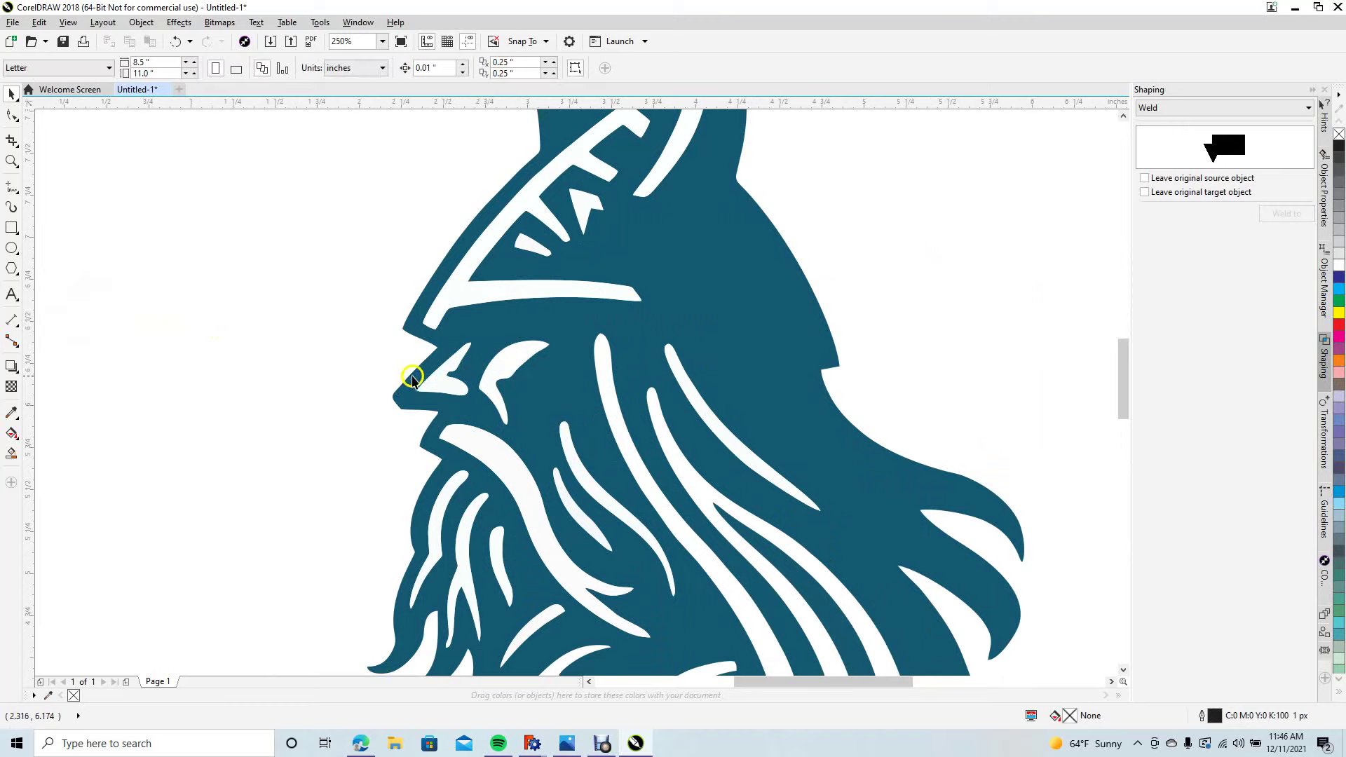
Delete the separate white shapes in the nose, the moustache and the front beard strand
left_click(428, 383)
key("Escape")
left_click(491, 438)
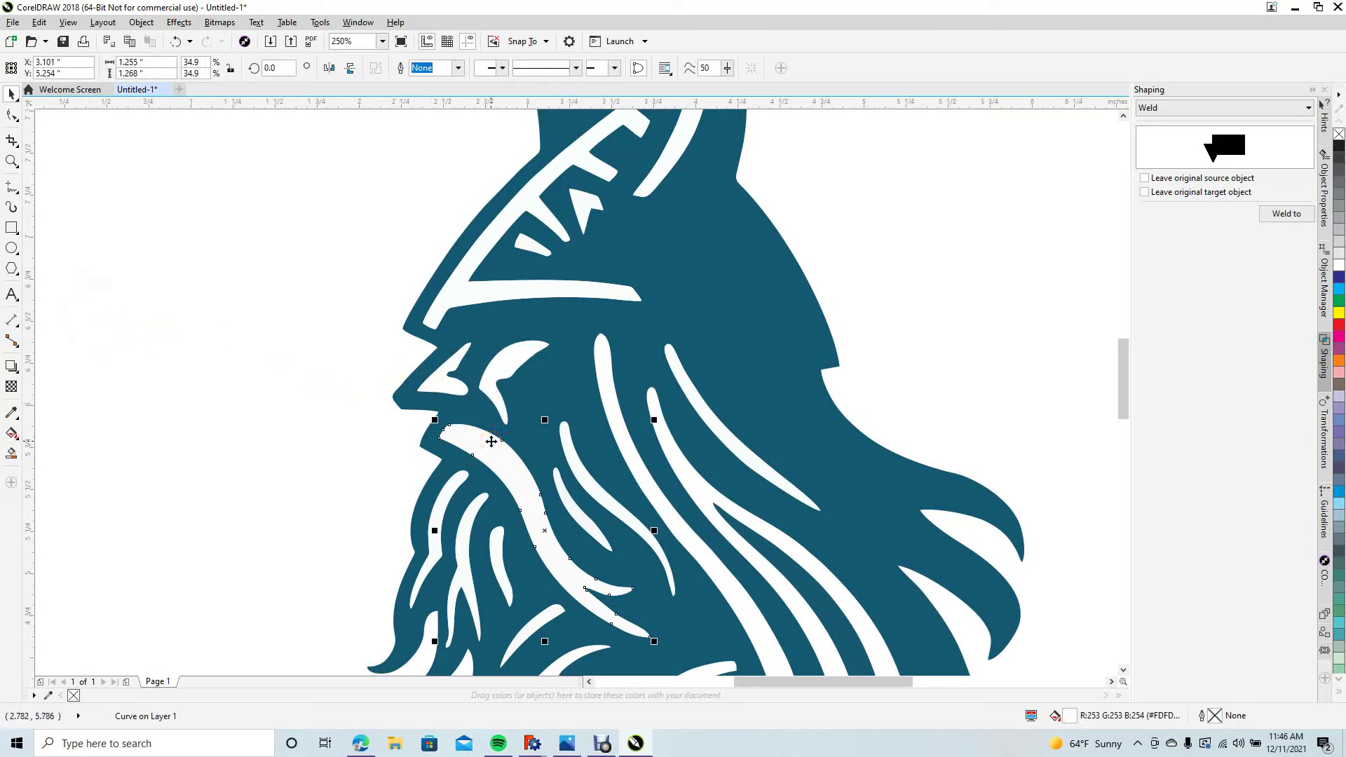
key("Escape")
left_click(451, 490)
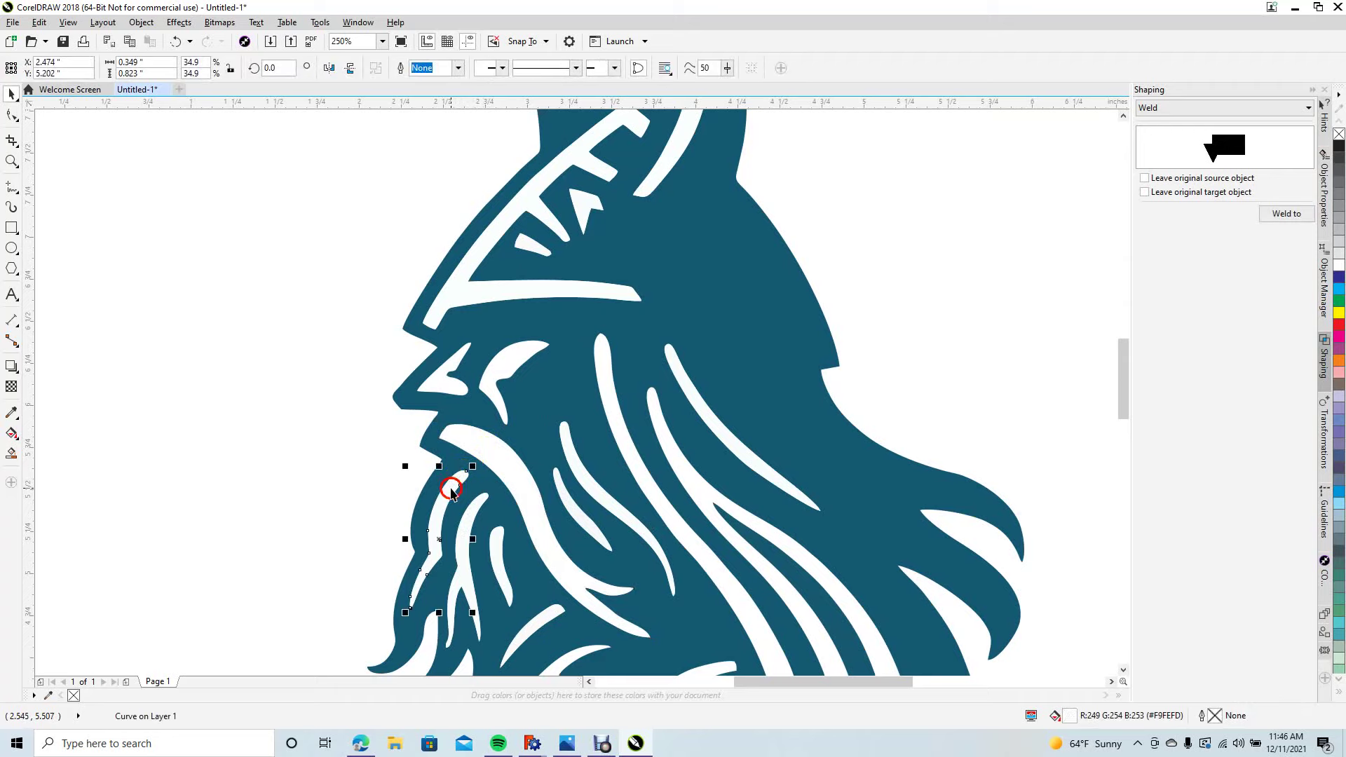
key("Escape")
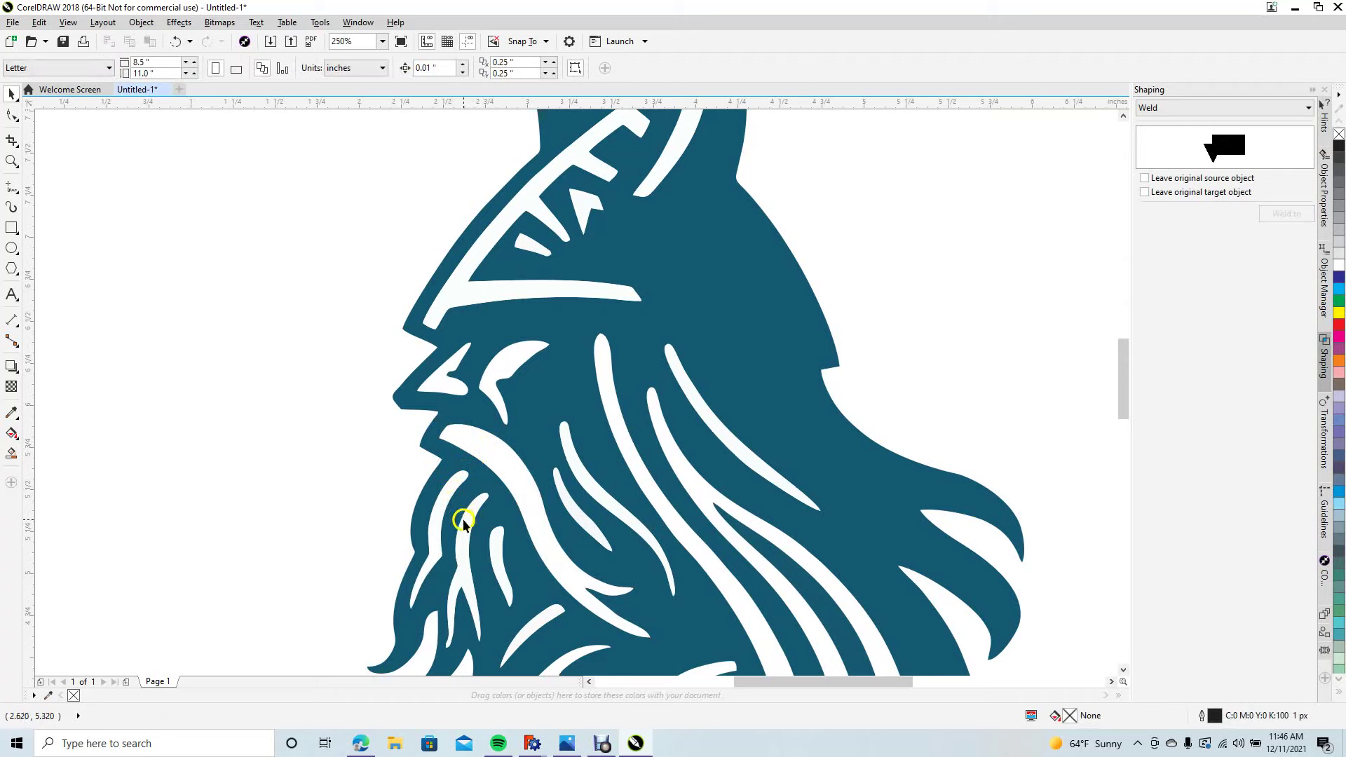
Delete the separate white shapes in the remaining strands of the middle and lower beard
left_click(463, 520)
key("Escape")
left_click(502, 552)
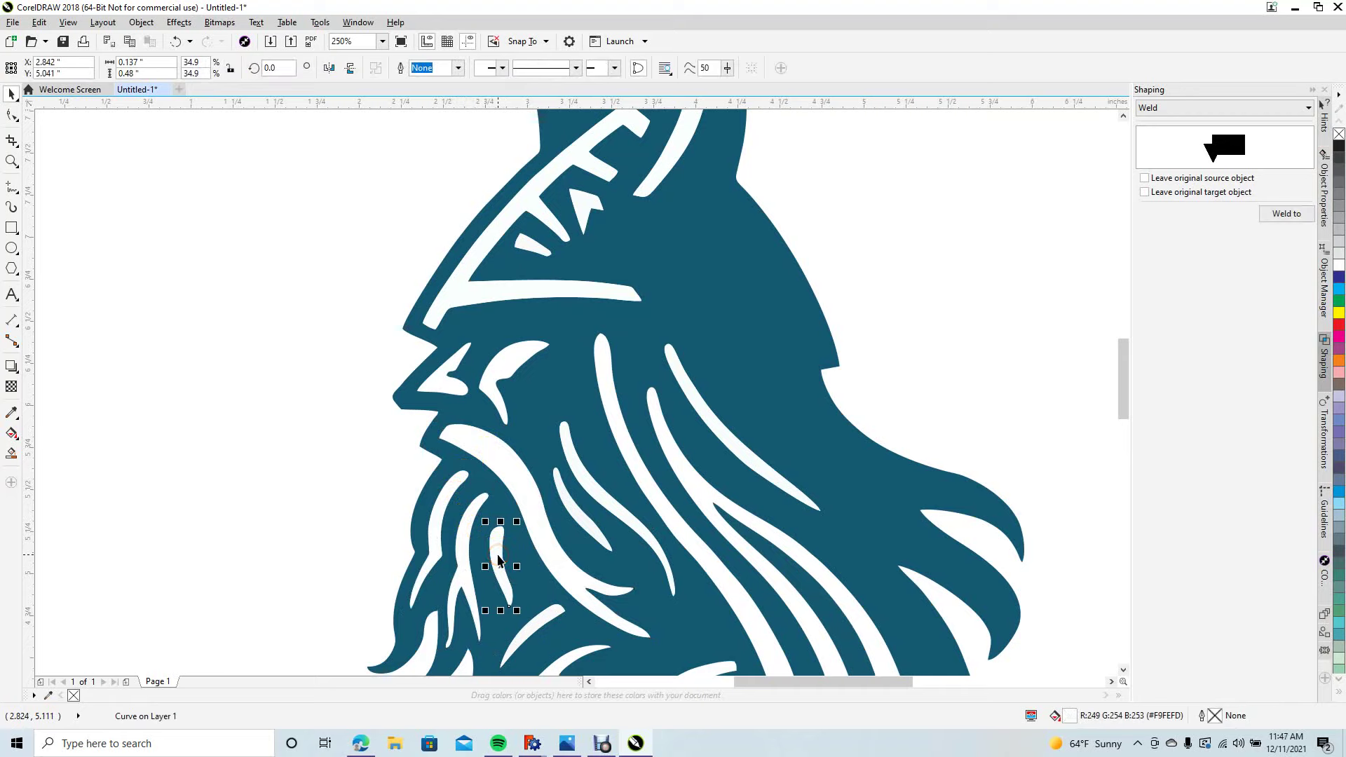
key("Escape")
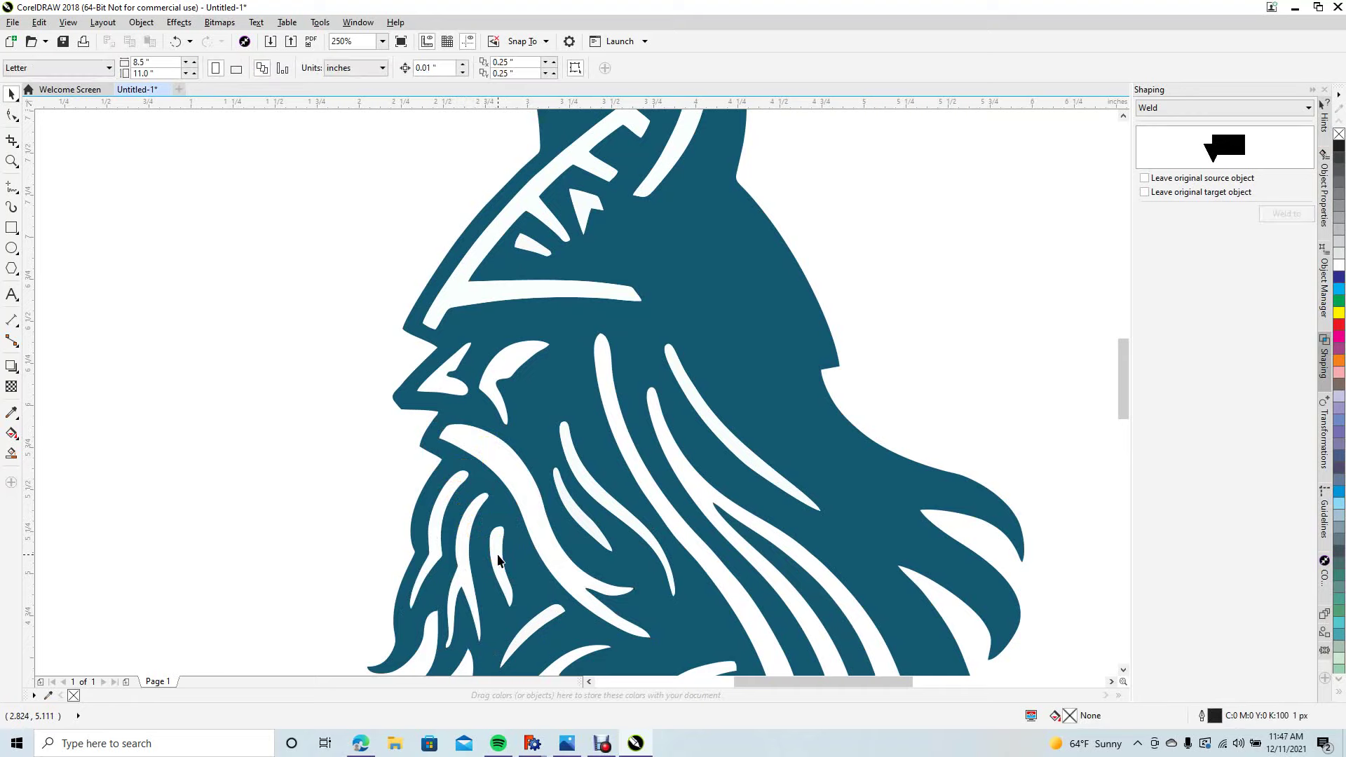
left_click(537, 619)
key("Escape")
left_click(573, 661)
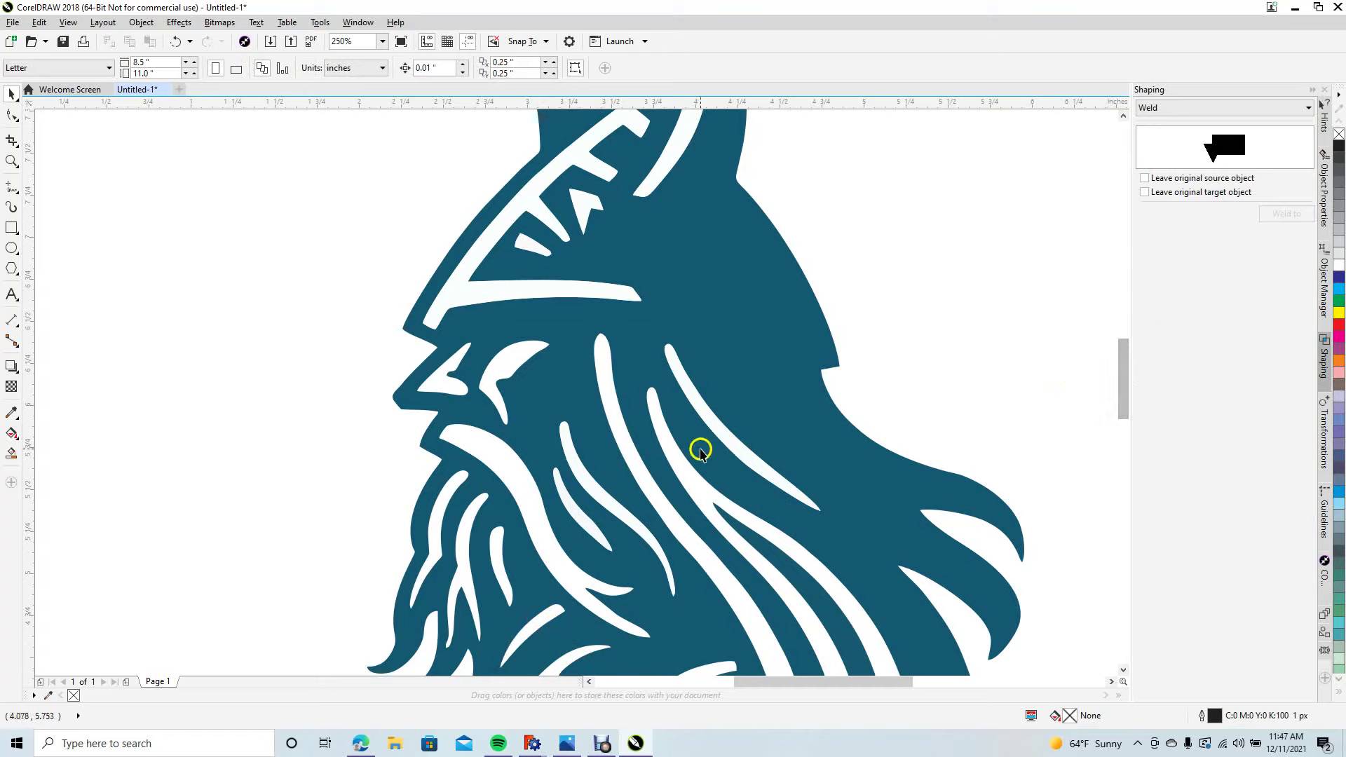
Check the hair strands and the lower beard for leftover separate white shapes
left_click(623, 455)
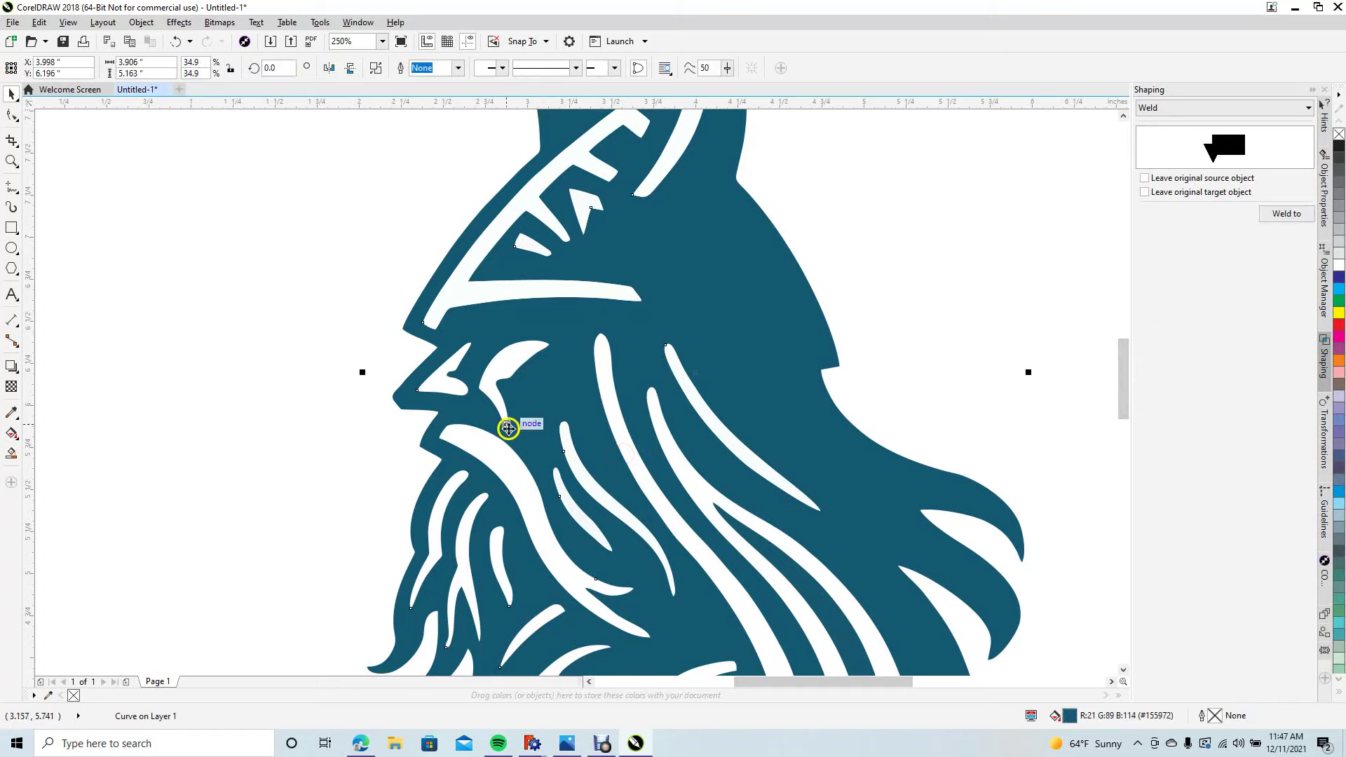
mouse_move(1122, 362)
left_mouse_down()
mouse_move(1143, 414)
mouse_move(1123, 383)
left_mouse_up()
left_click(617, 604)
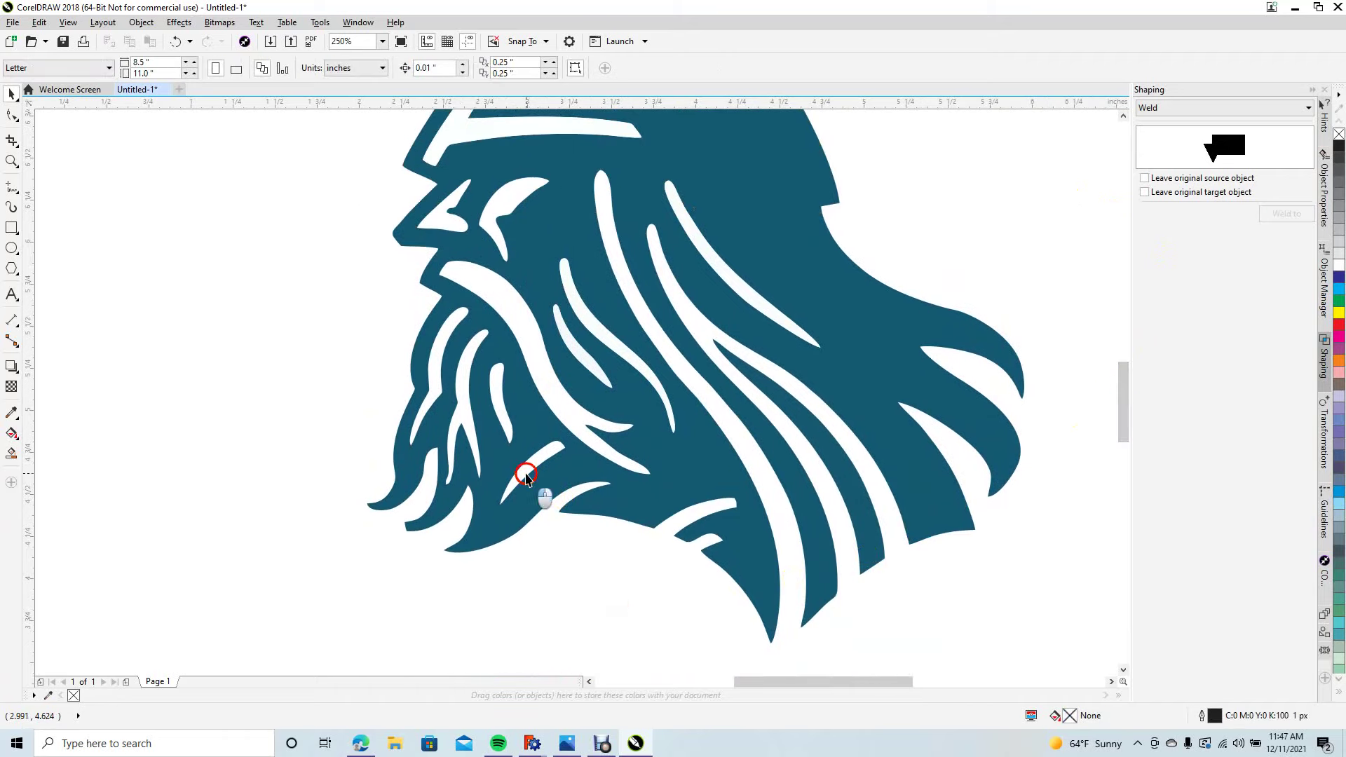
left_click(527, 476)
left_click(268, 417)
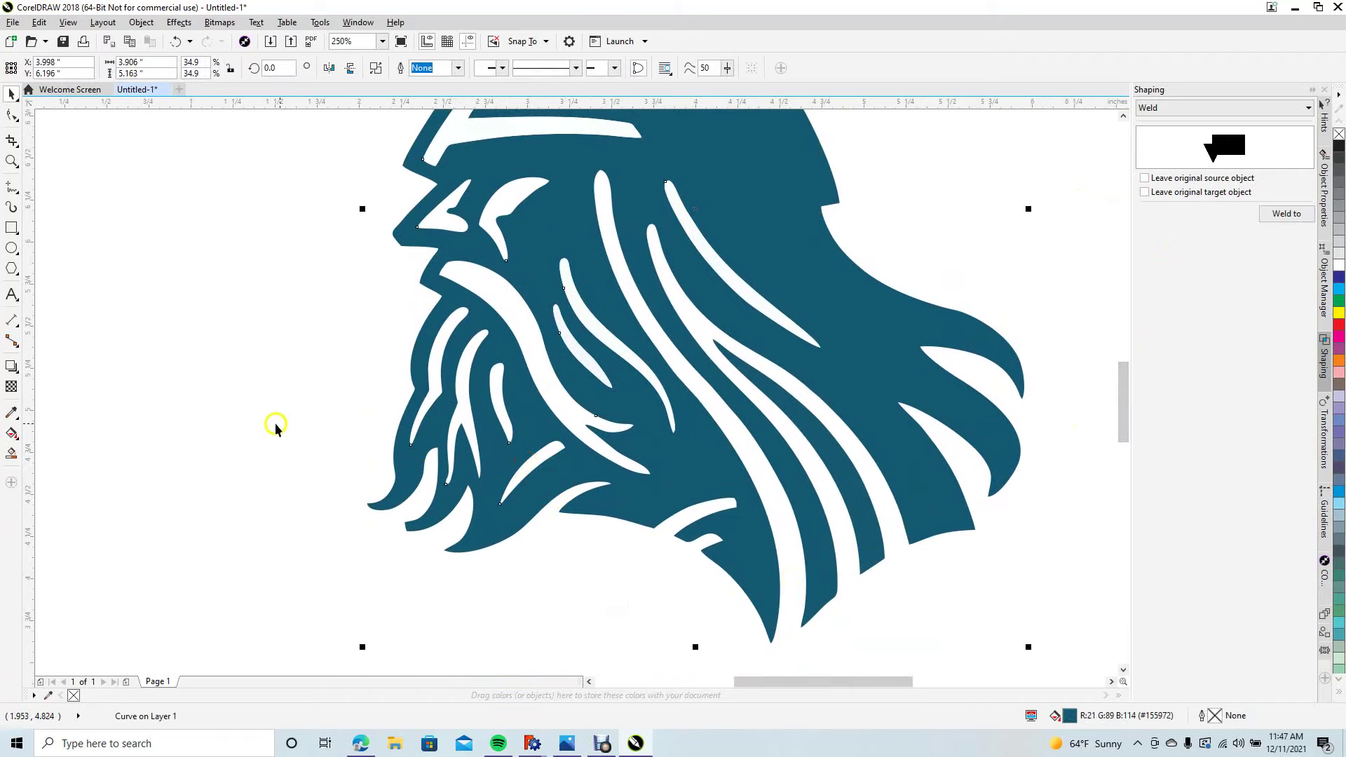
Delete the separate white shapes in the viking's helmet and the one along the larger horn
left_click_drag(1122, 397, 1115, 352)
left_click(543, 412)
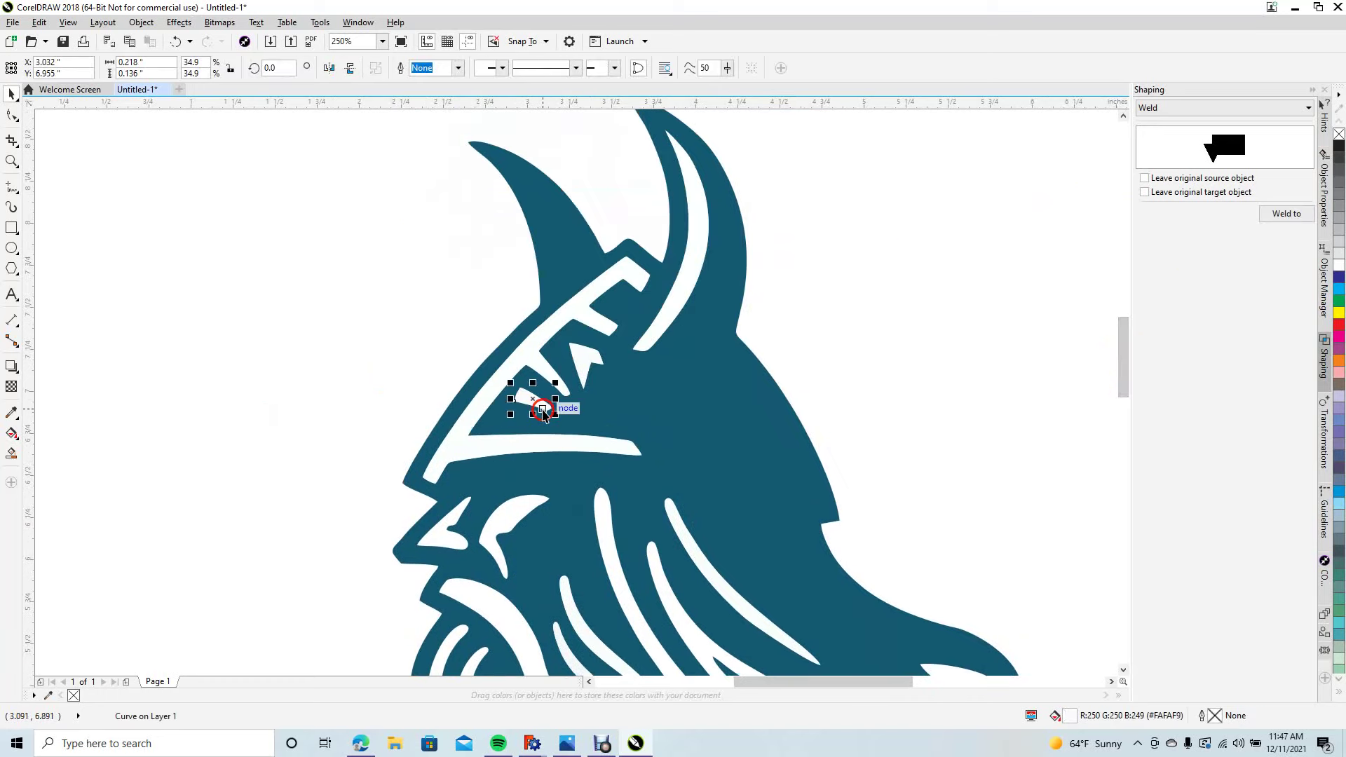
key("Escape")
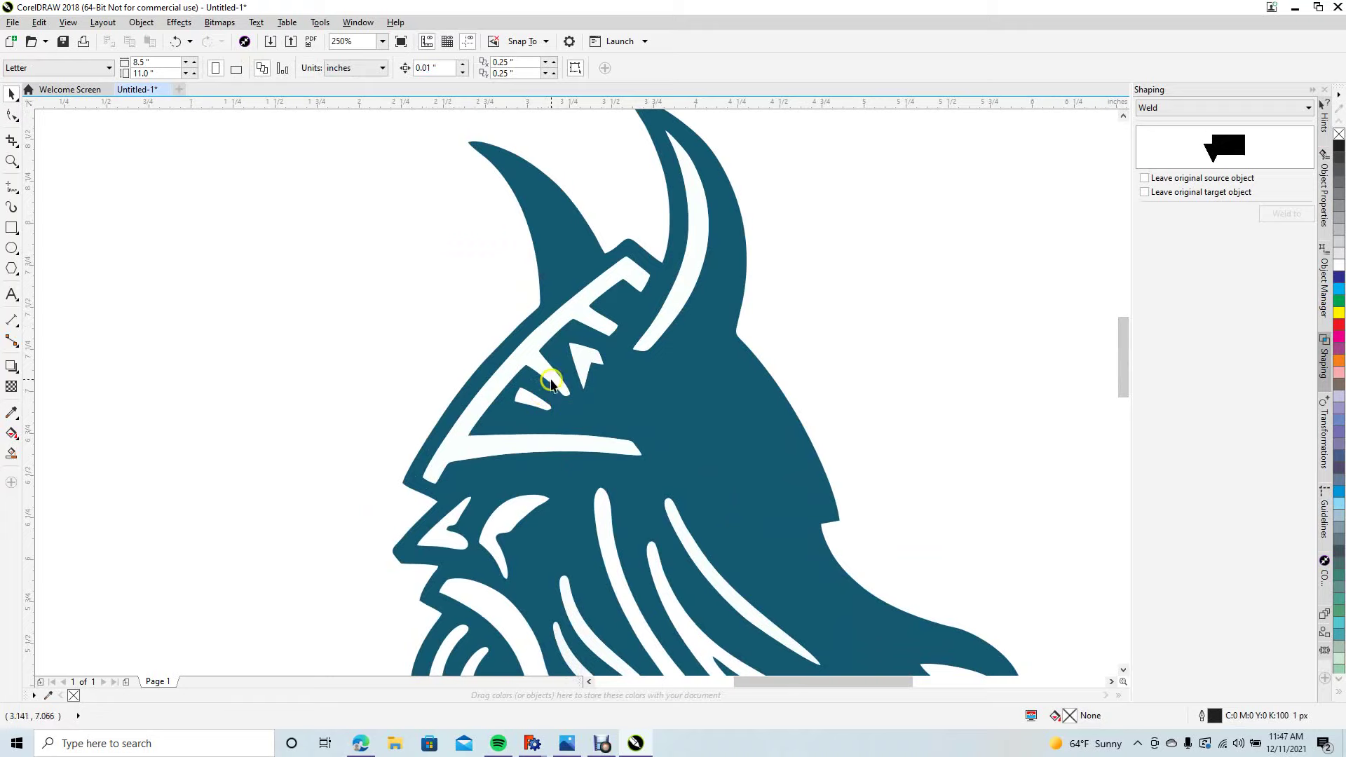
left_click(550, 382)
key("Escape")
left_click(584, 376)
key("Escape")
left_click(659, 324)
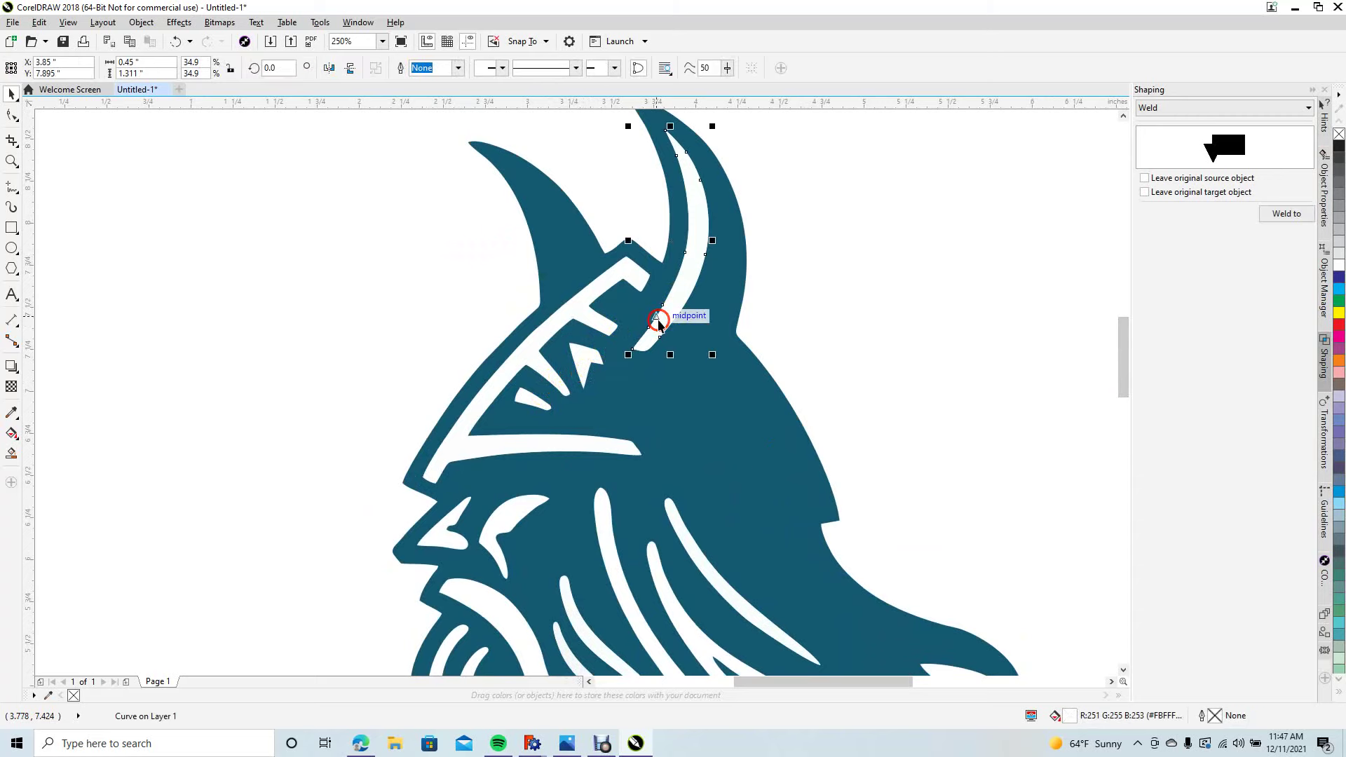
key("Escape")
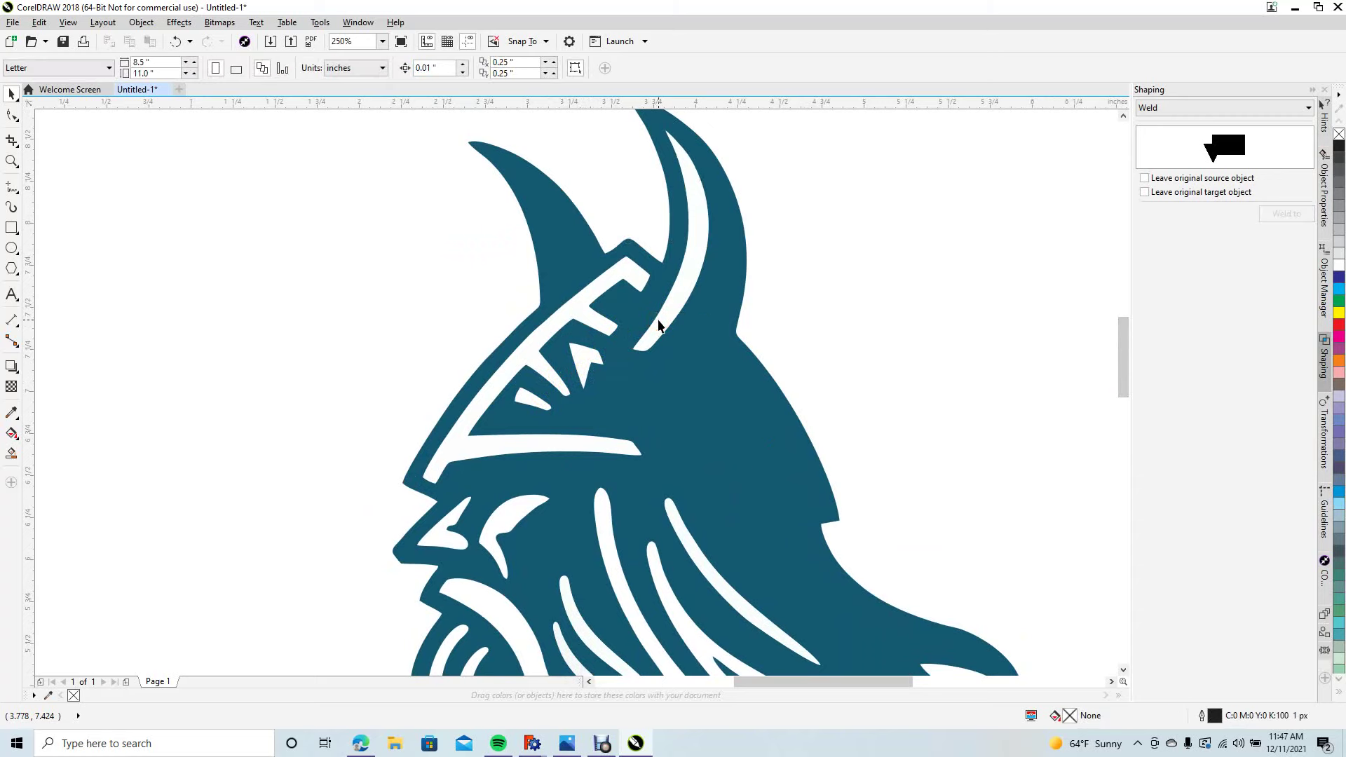
Fill the viking head and its remaining teal hair strand with black
scroll(660, 324, "down", 2)
left_click(704, 362)
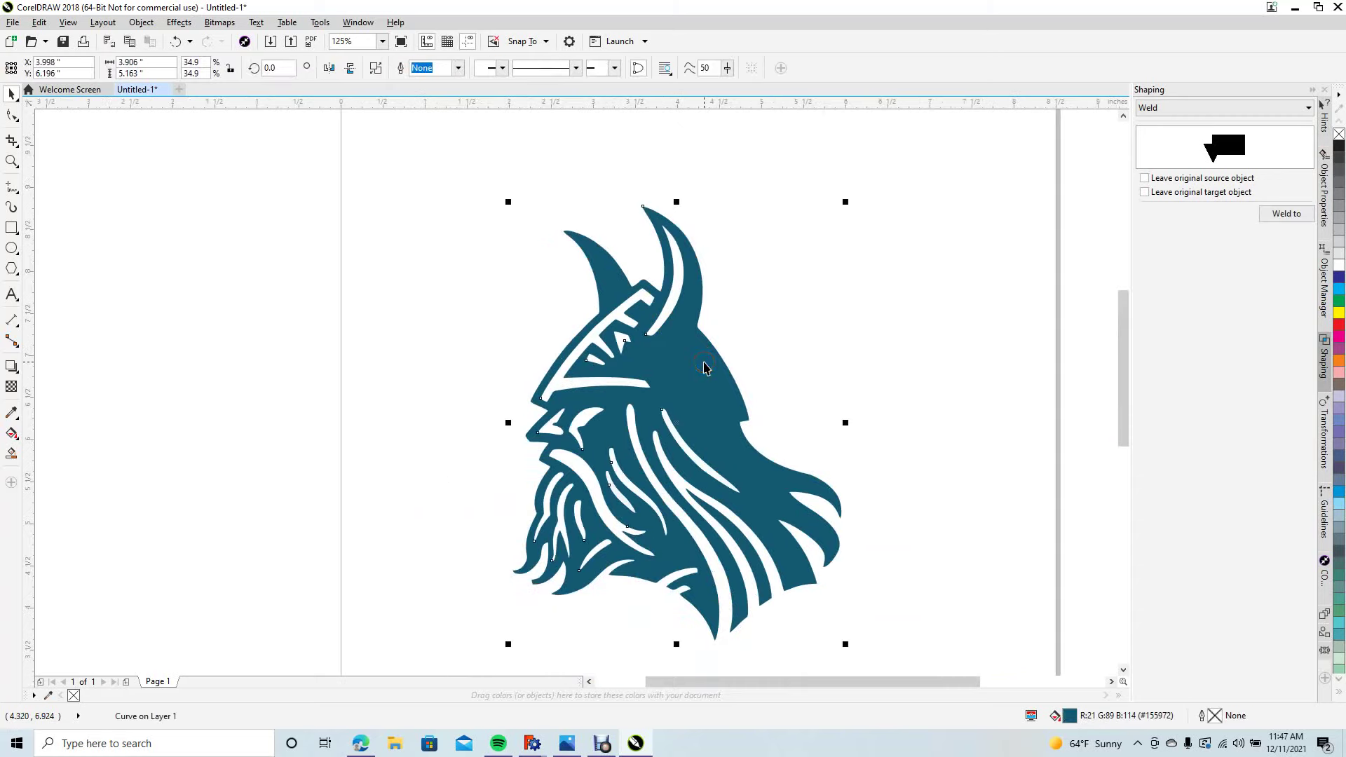
left_click(1339, 147)
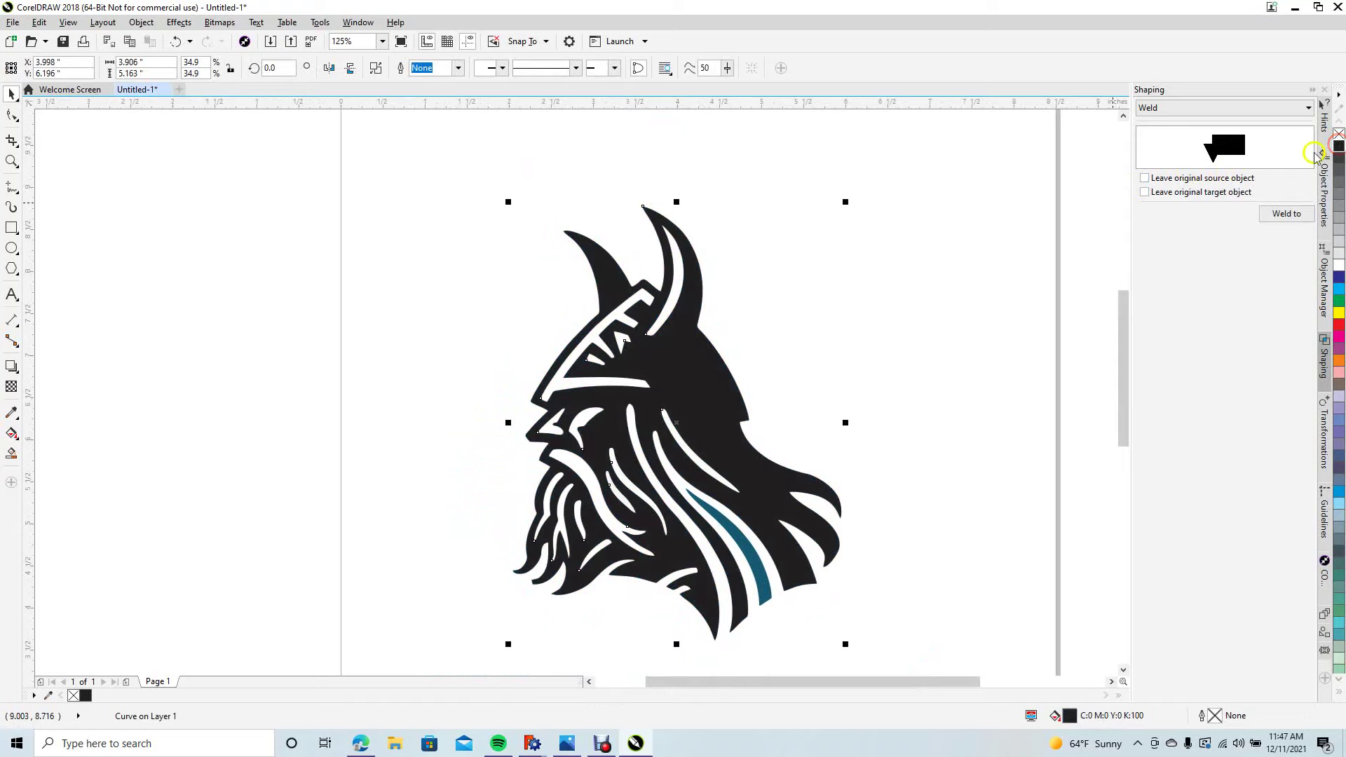
left_click(956, 341)
left_click(731, 535)
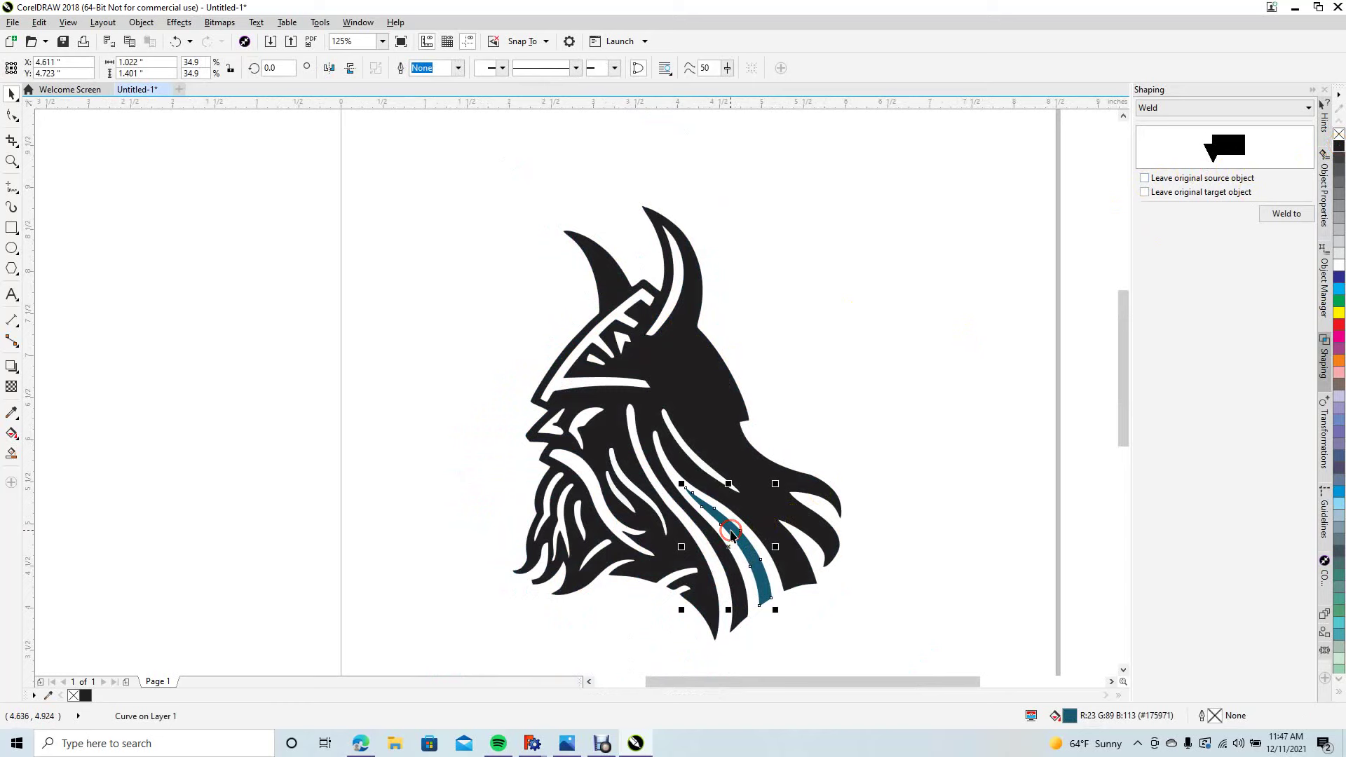
left_click(1340, 147)
left_click(1013, 330)
Draw a circle in the empty area beside the page and set its width and height to 3.5 inches
scroll(1011, 327, "down", 2)
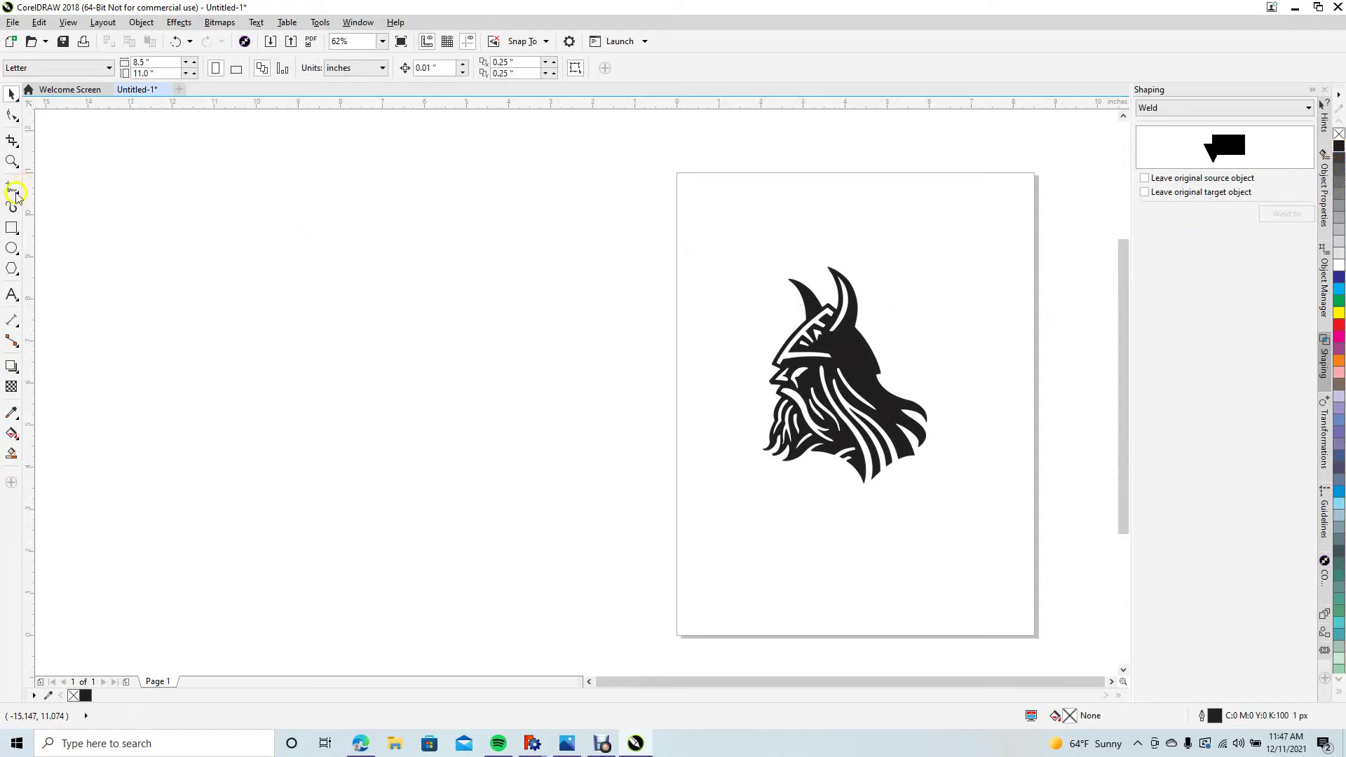
left_click(11, 247)
left_click_drag(421, 366, 576, 177, "ctrl+shift")
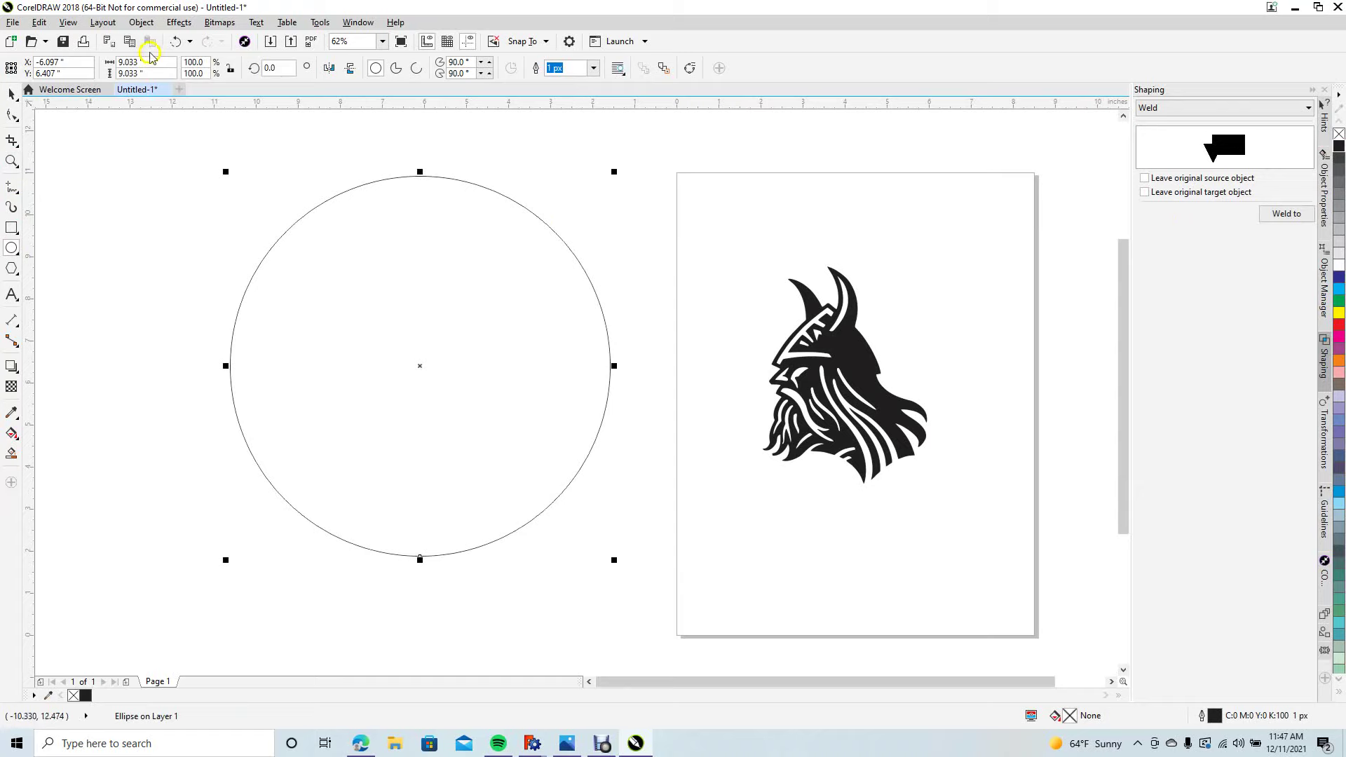
left_click_drag(150, 65, 116, 63)
key("Tab")
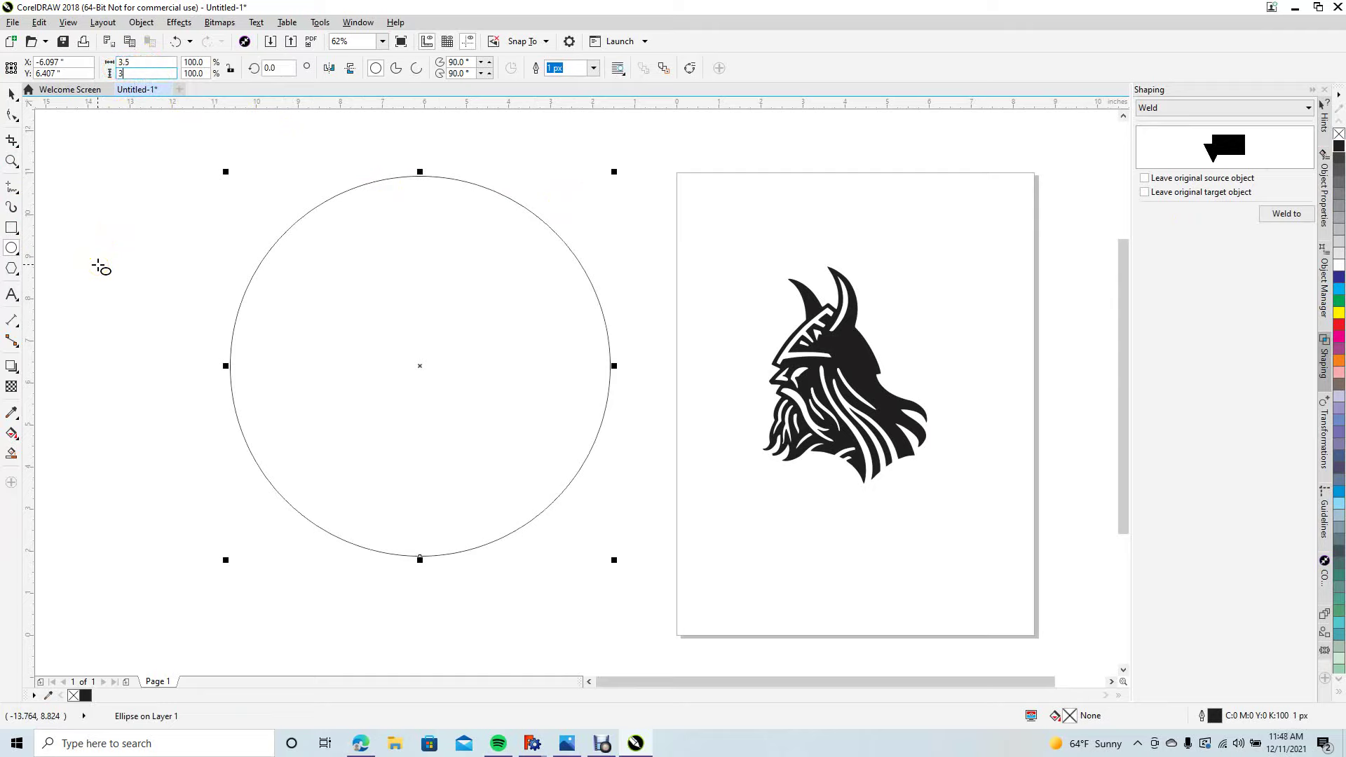
key("Return")
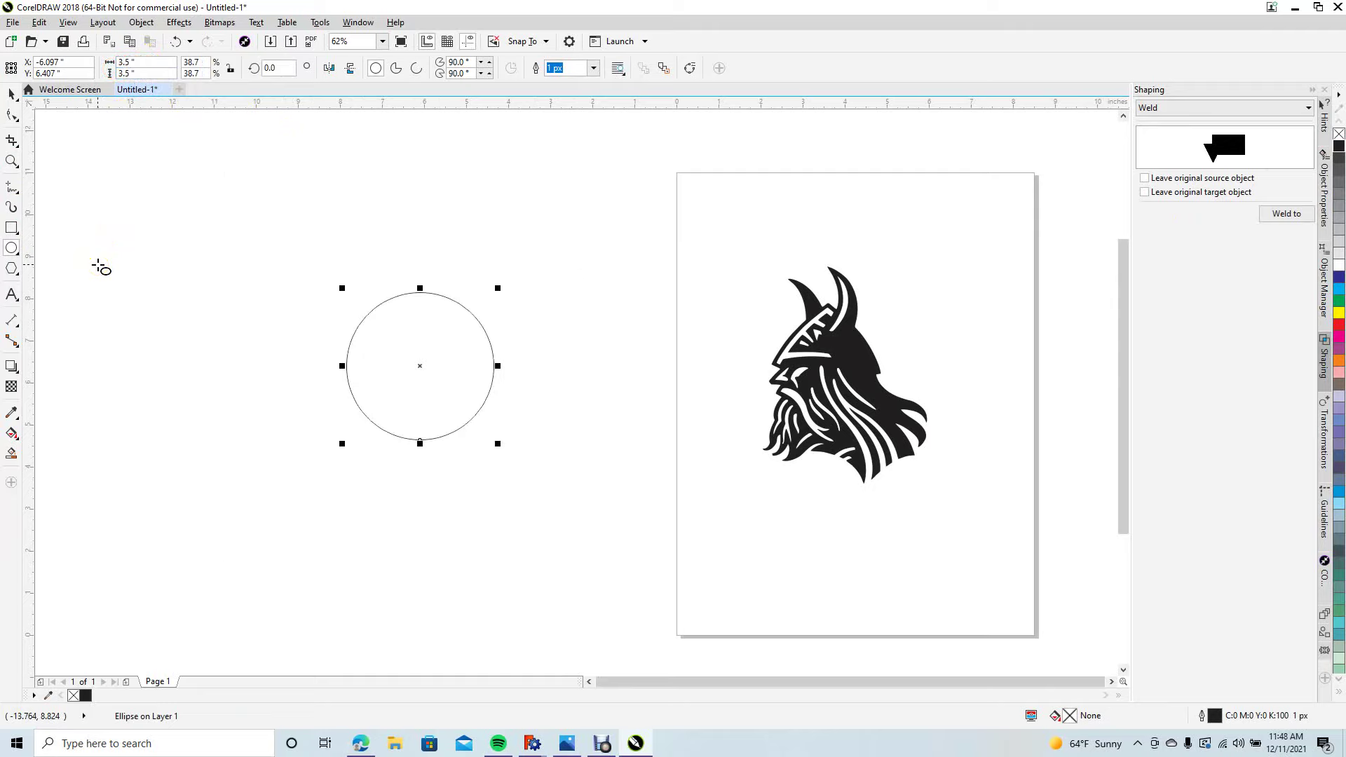
Group all parts of the viking head and fit the group inside the circle at about 2.46 by 3.26 inches
left_click(11, 94)
left_click(176, 187)
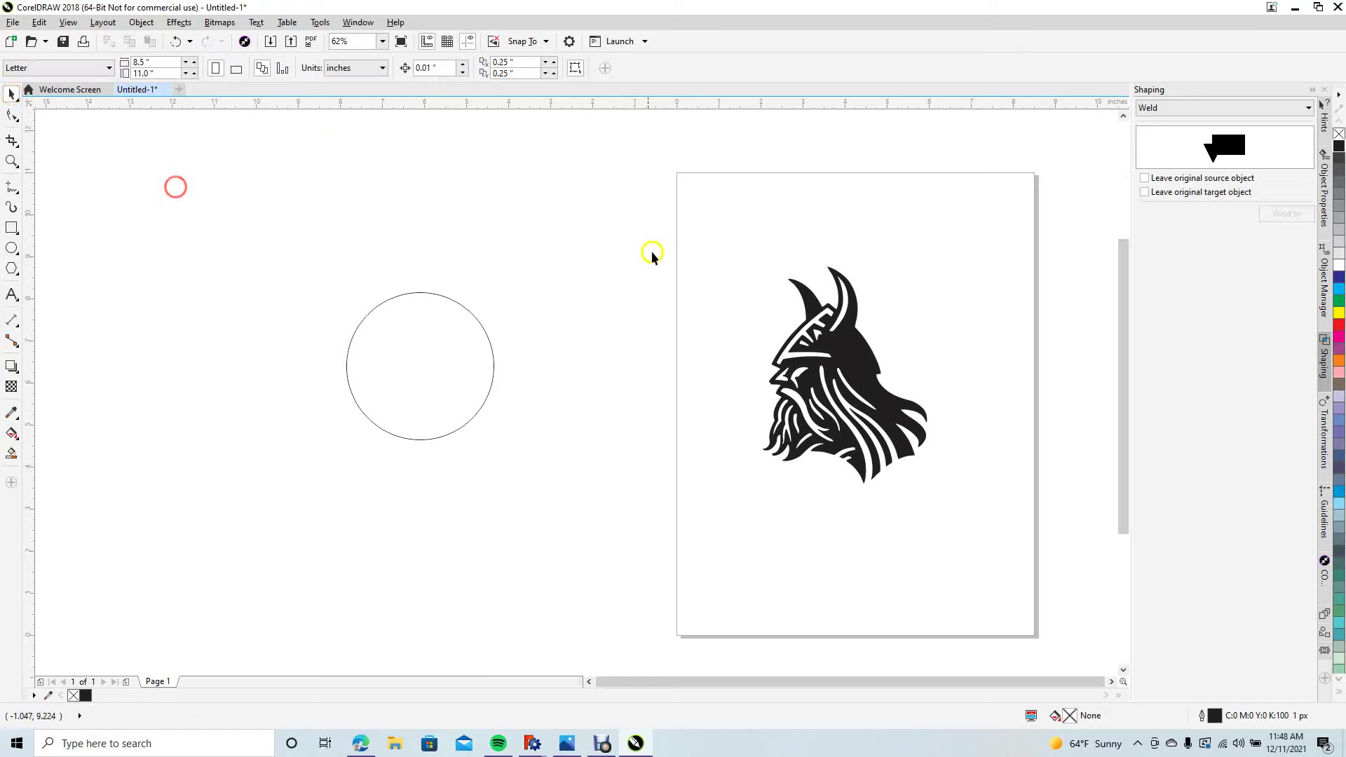
left_click_drag(713, 244, 989, 514)
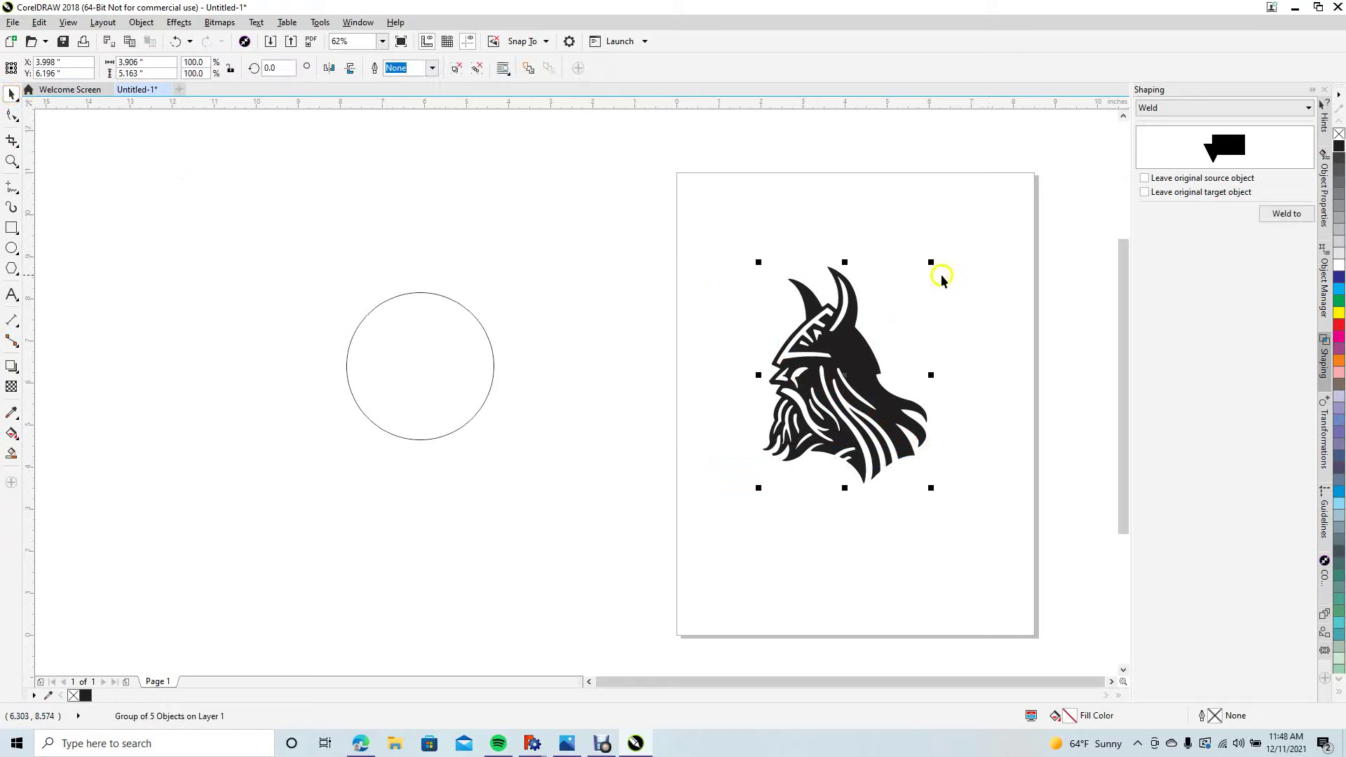
left_click_drag(930, 263, 935, 313)
left_click_drag(851, 372, 429, 368)
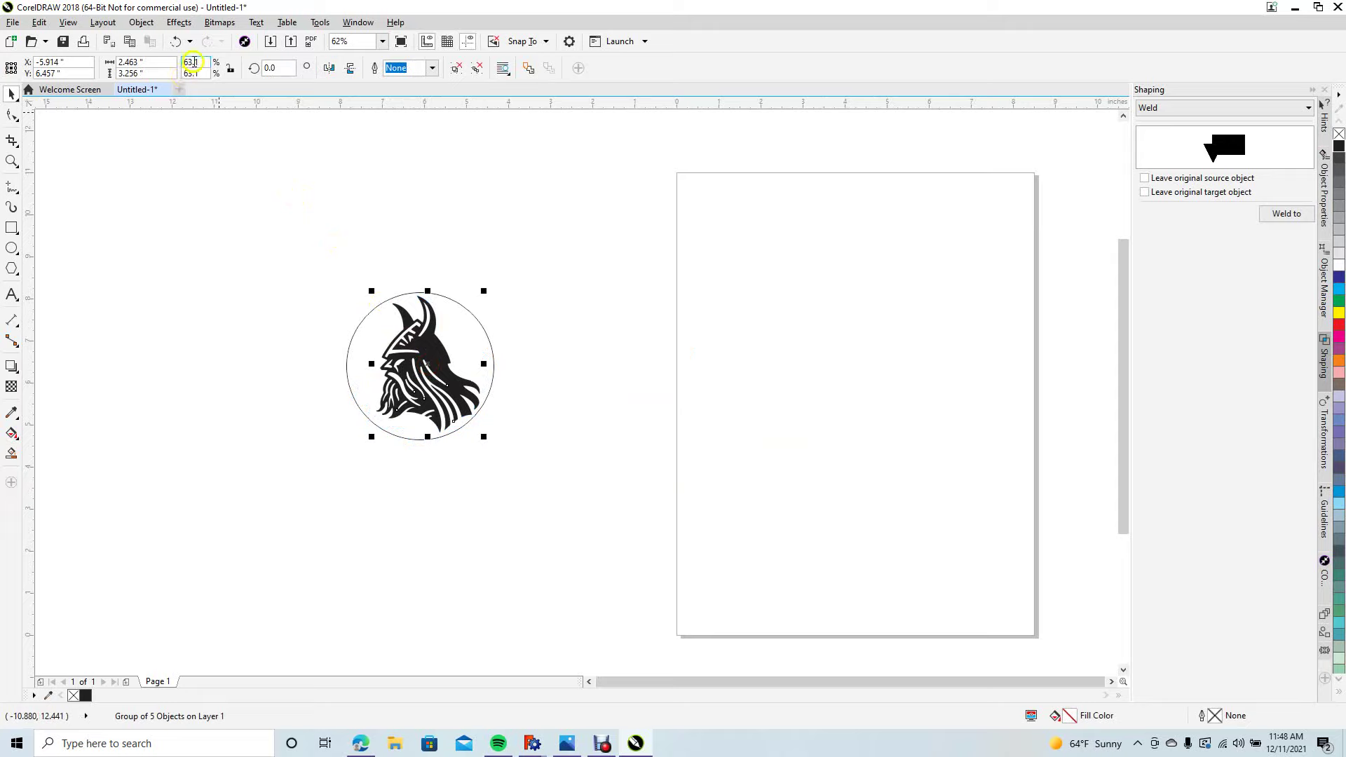
Scale the grouped viking head to 55% in both width and height
left_click_drag(203, 62, 174, 65)
type("55")
key("Tab")
type("55")
key("Return")
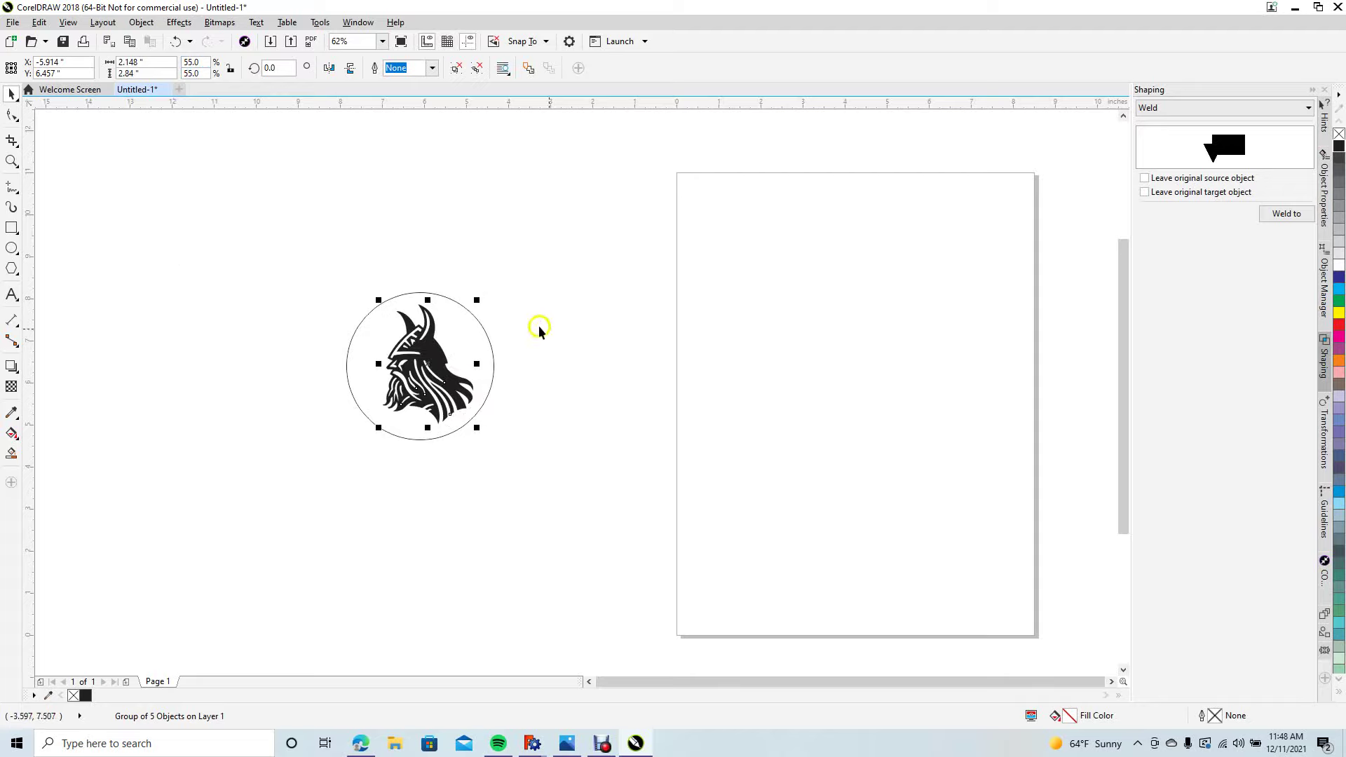
Center the viking head and the circle on the page
key("p")
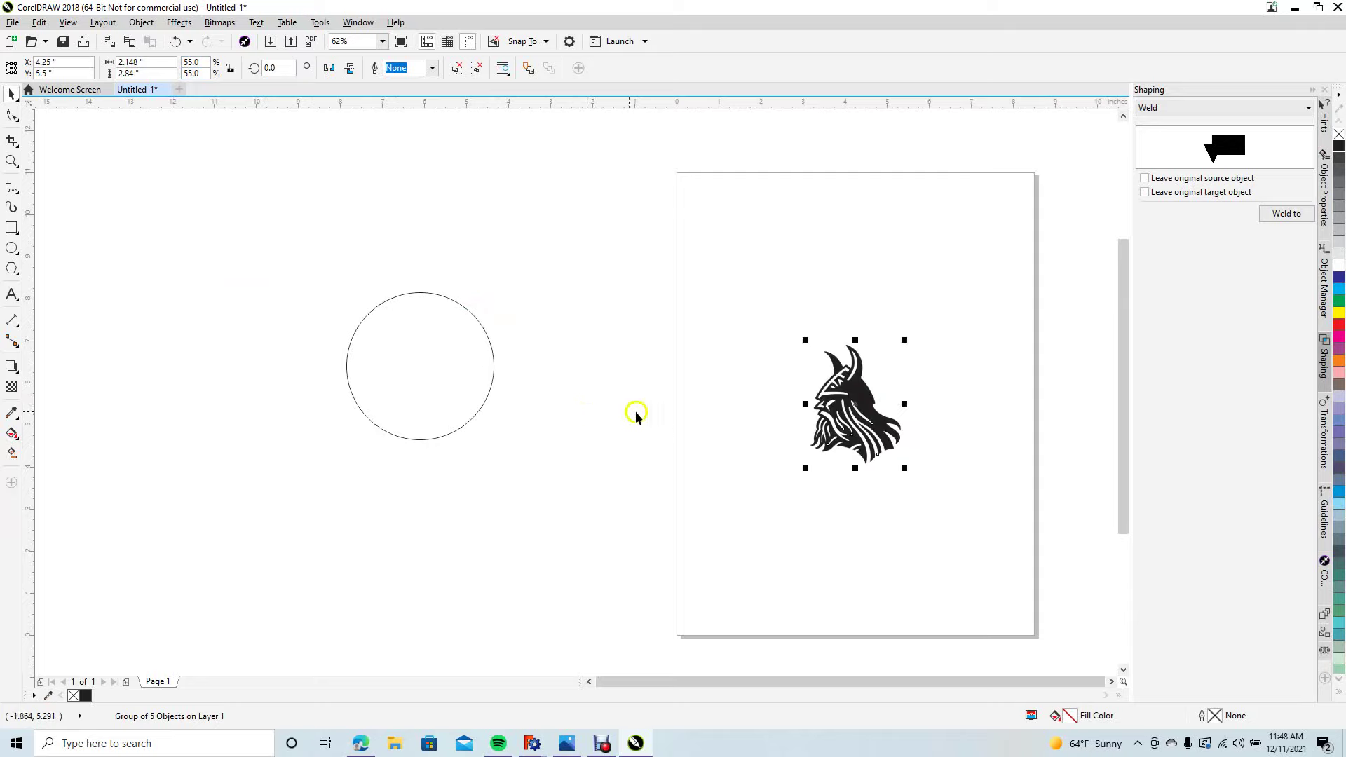
left_click(635, 438)
left_click(483, 403)
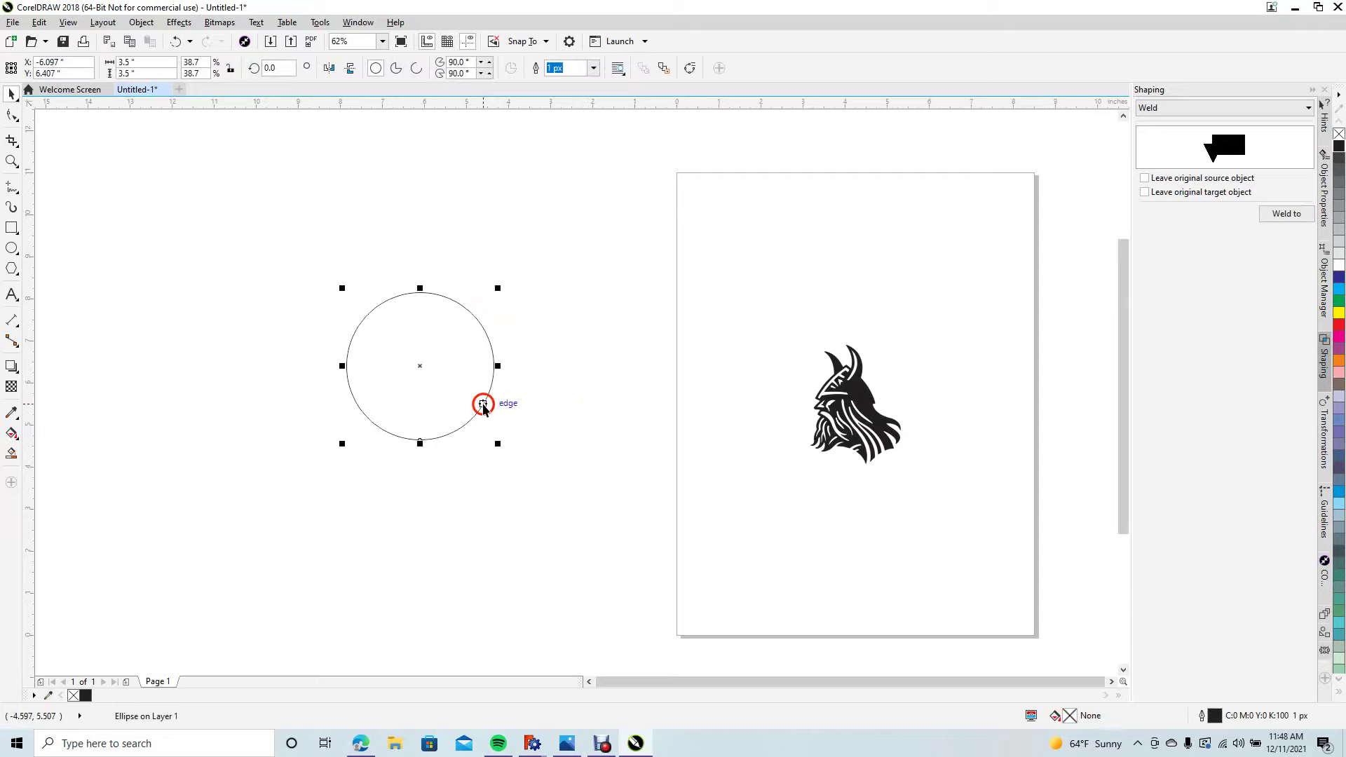
key("p")
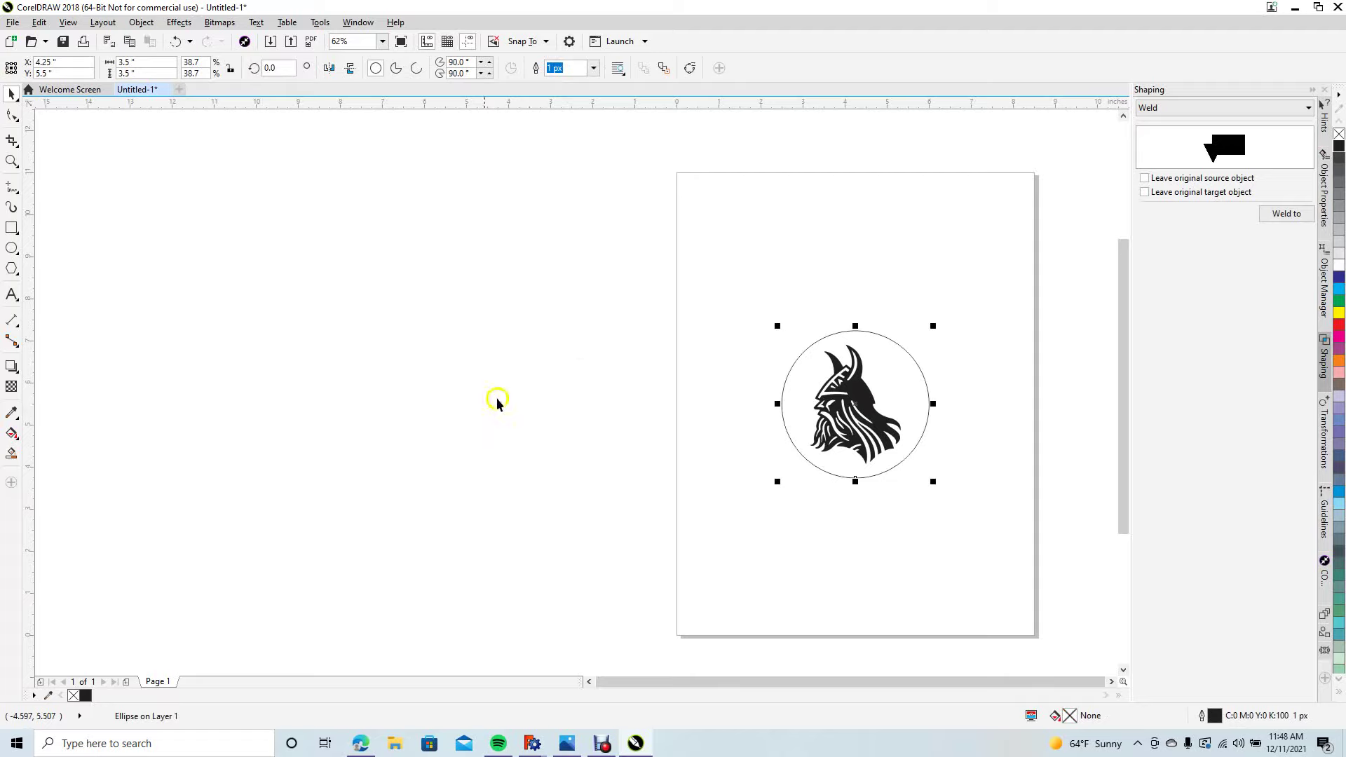
left_click(761, 410)
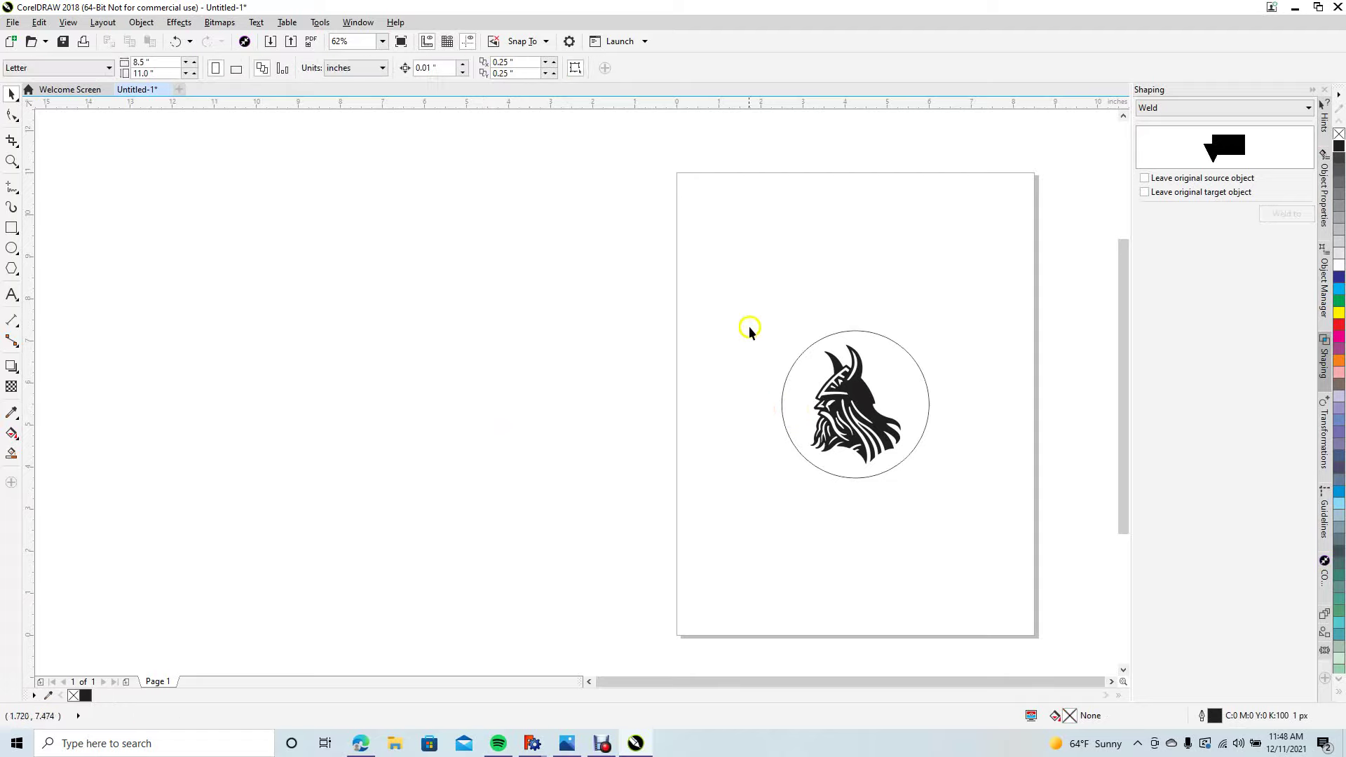
Nudge the circle around the viking head to X 4.14 inches and delete the circle
left_click(846, 405)
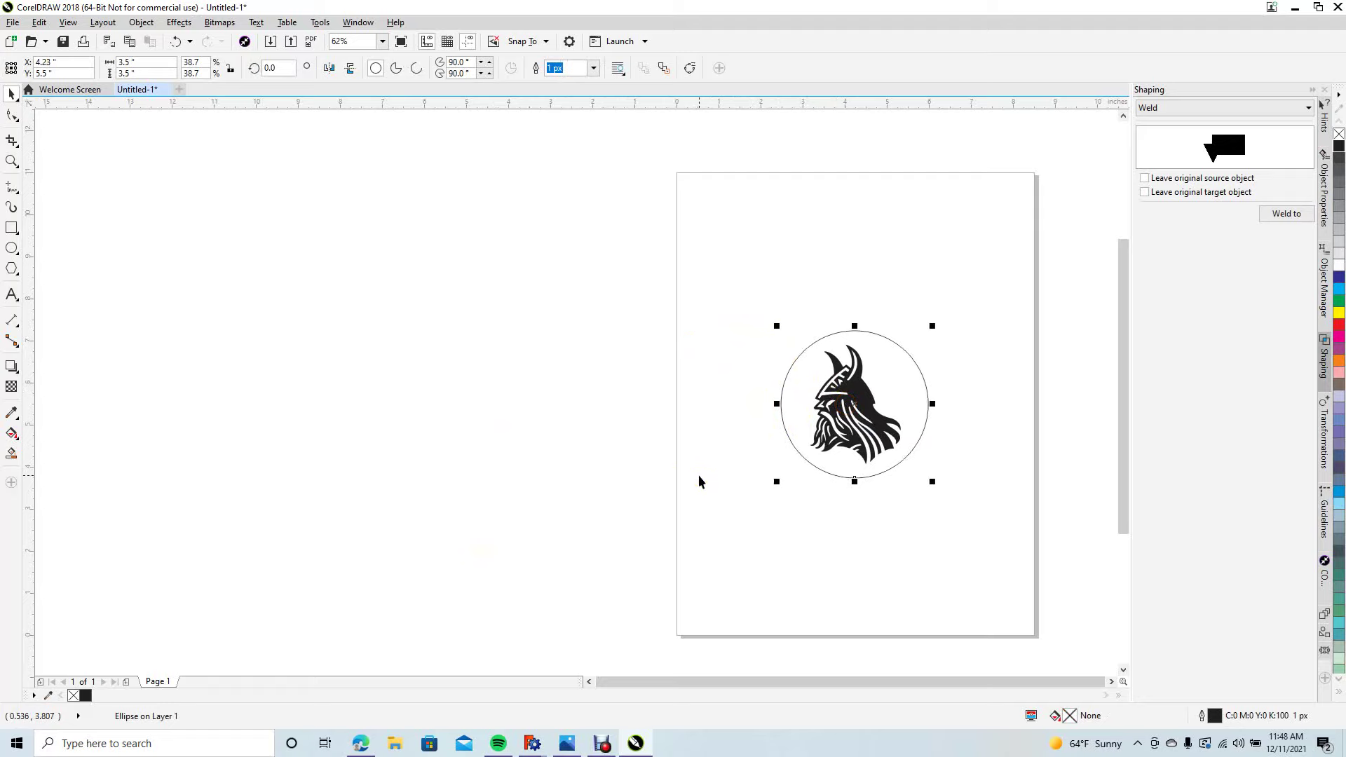
key("Left")
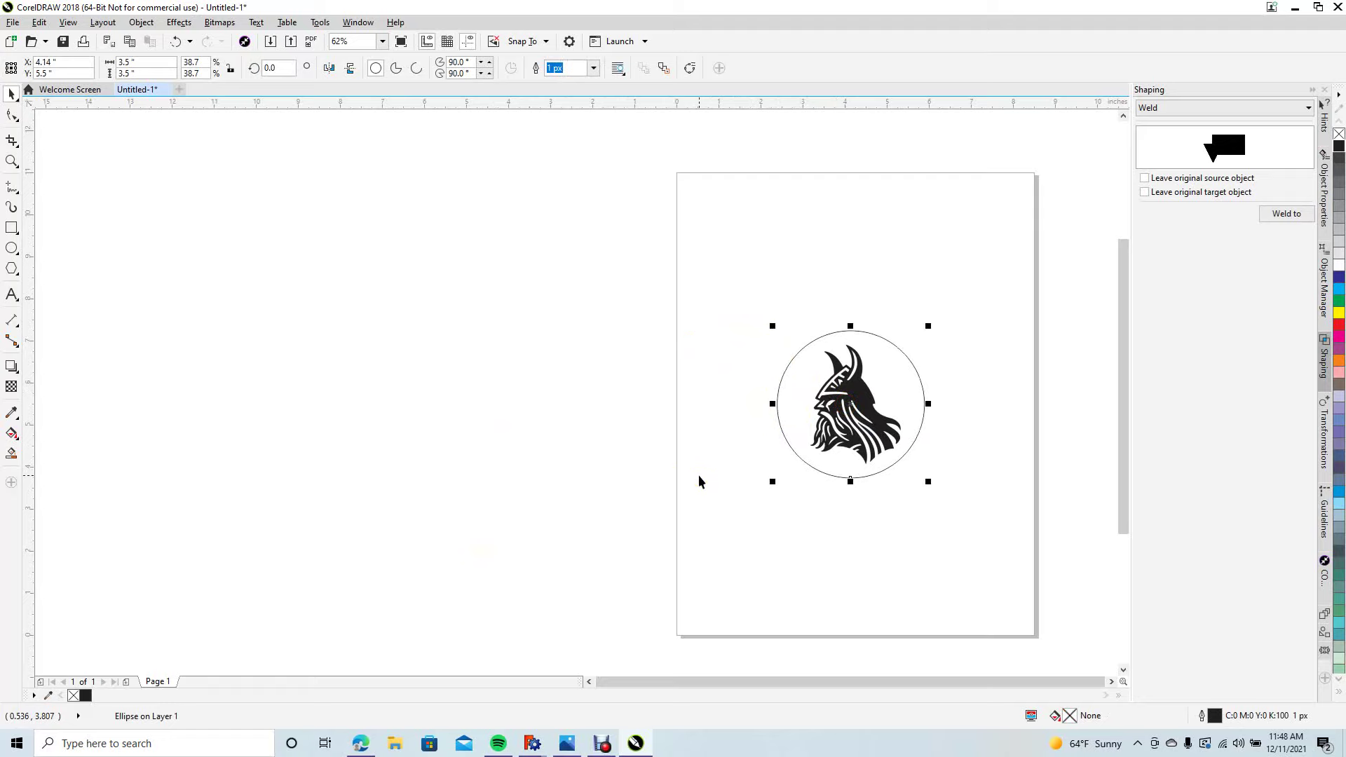
left_click(643, 431)
key("Delete")
Export only the viking head group to the Desktop as an SVG file named LOGO 1
left_click(829, 400)
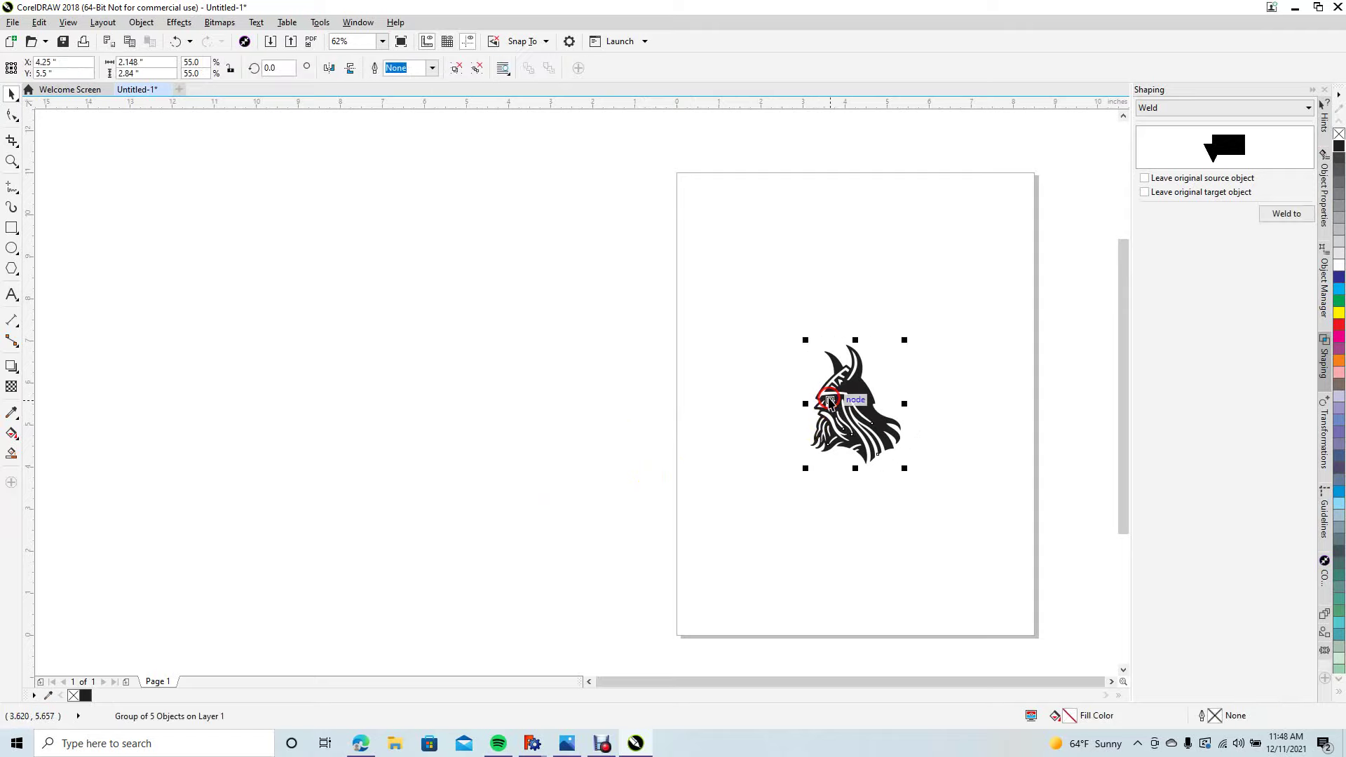
left_click(12, 22)
left_click(42, 255)
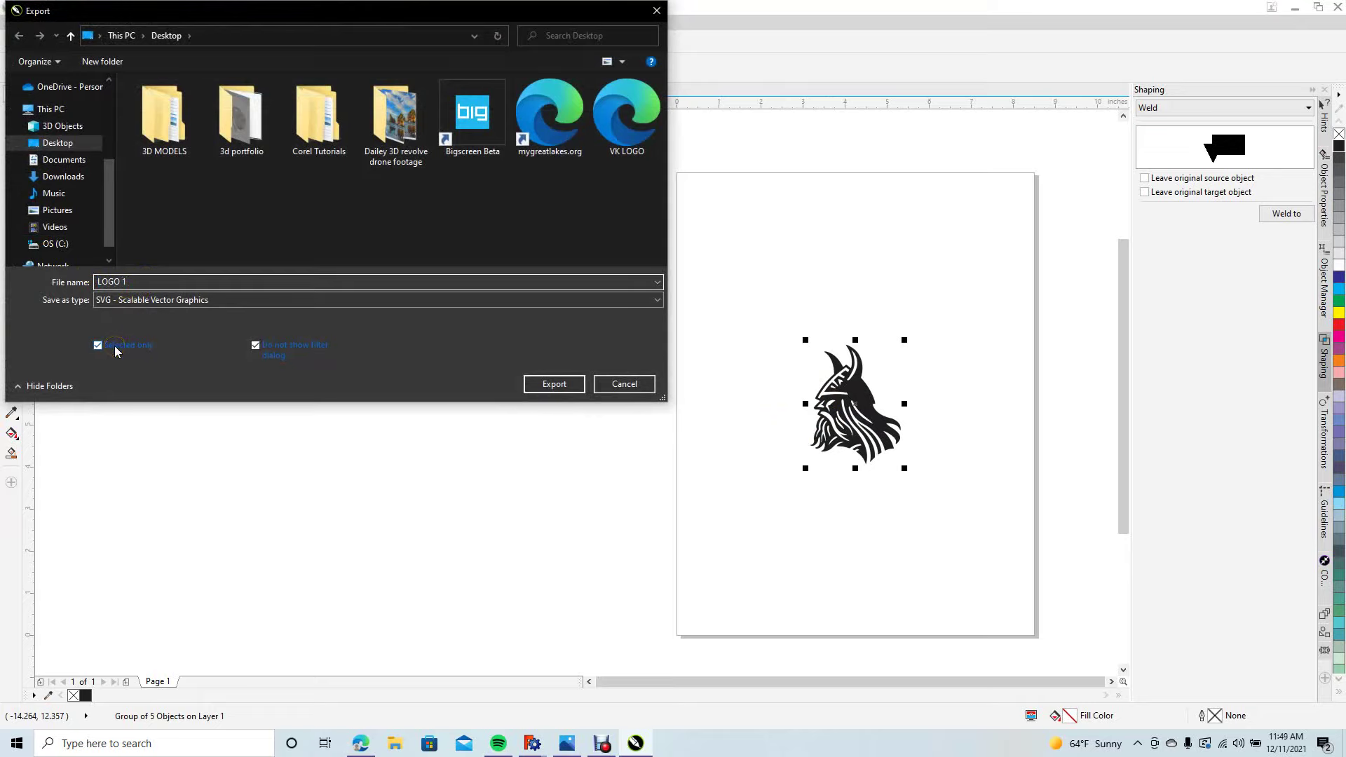
left_click(550, 384)
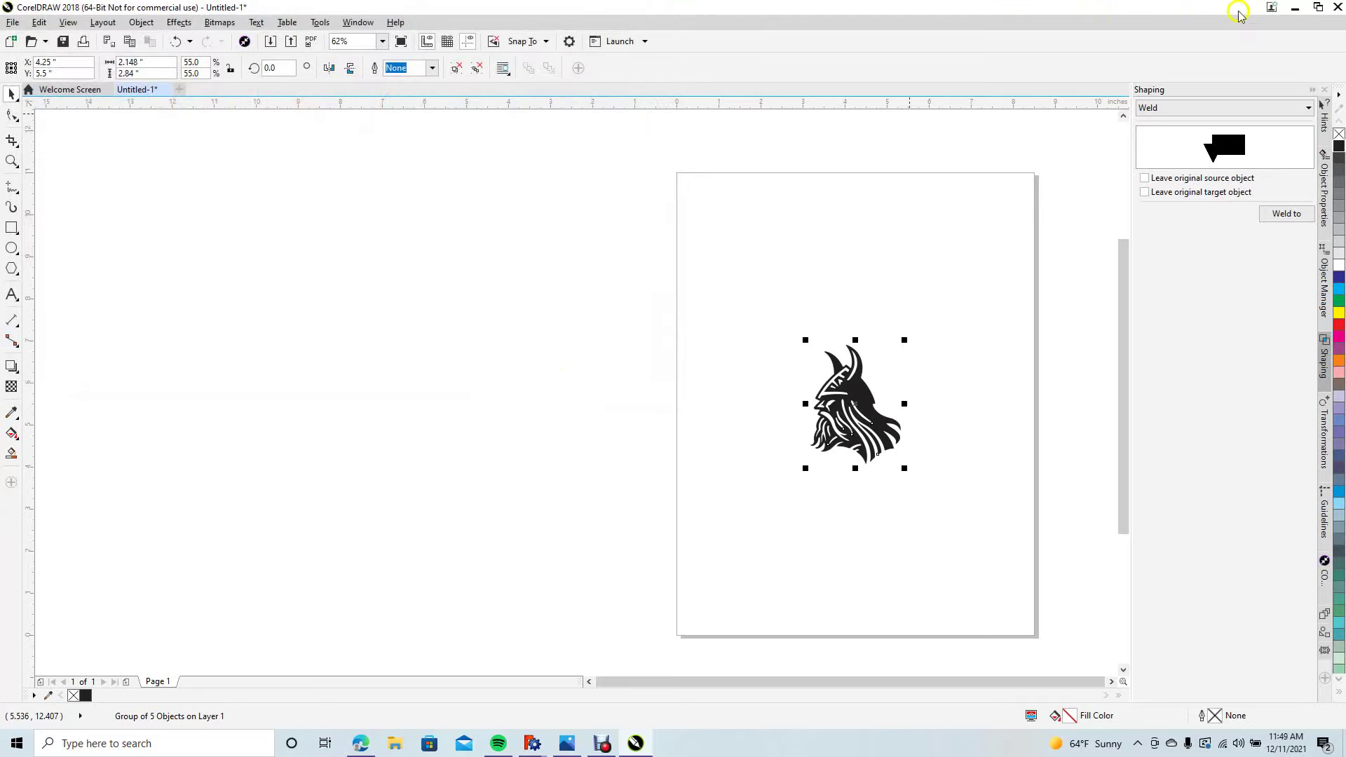
Switch to FreeCAD 0.18, place its window beside the desktop files and create a new document
left_click(1294, 10)
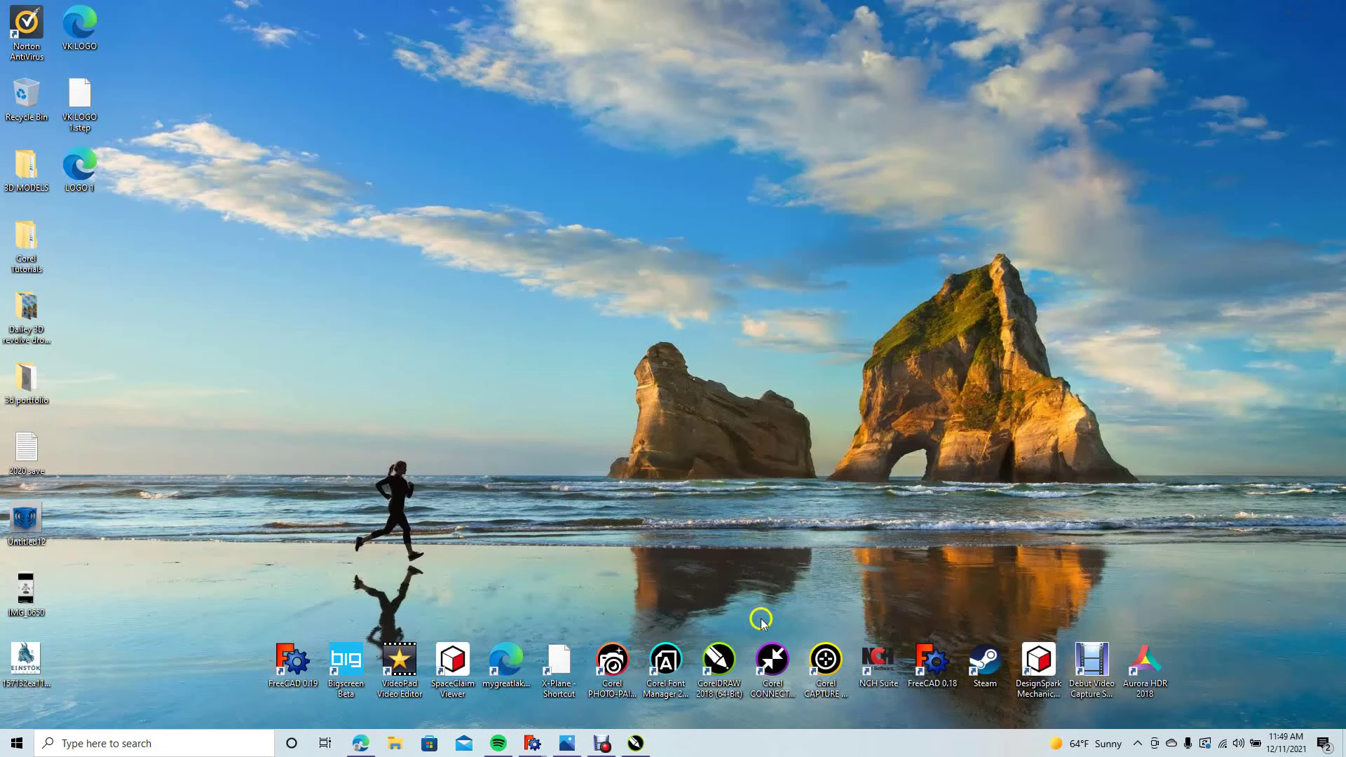
double_click(918, 671)
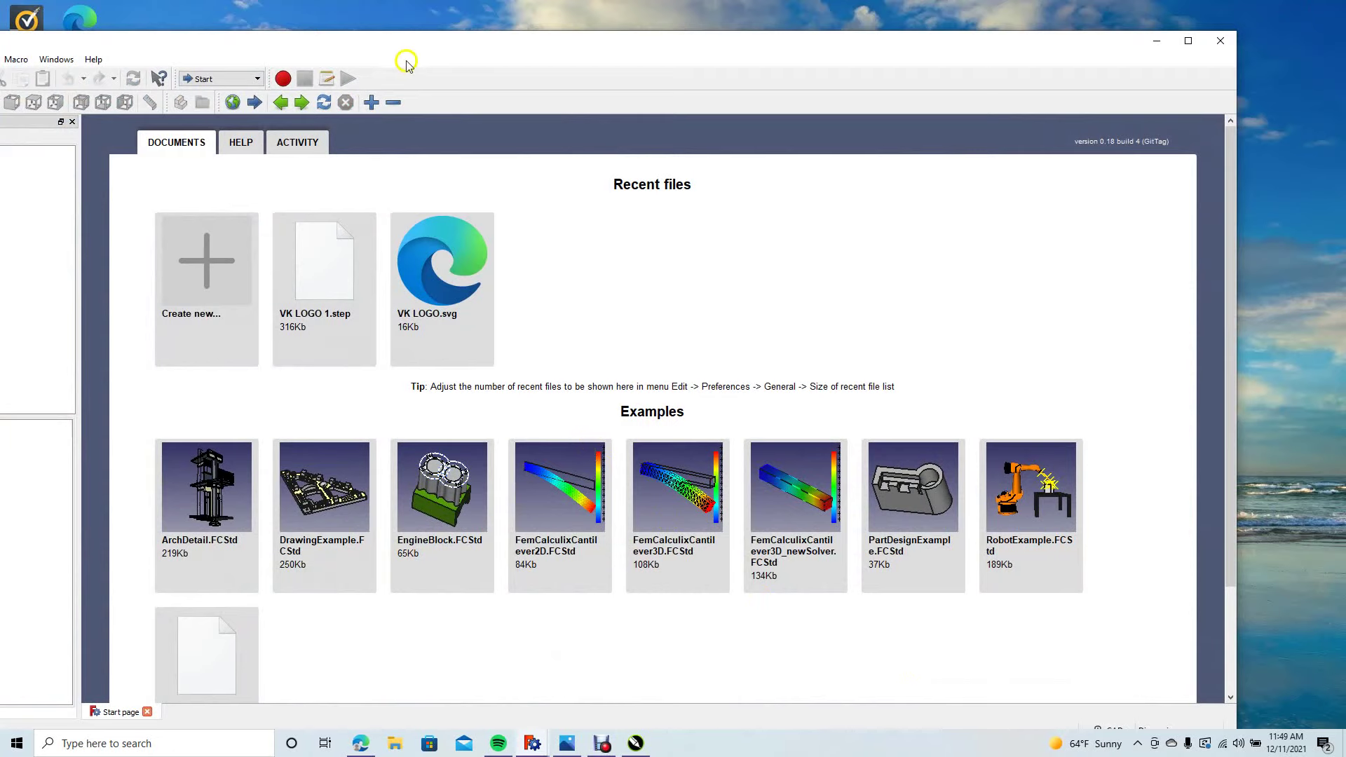
left_click_drag(404, 54, 685, 43)
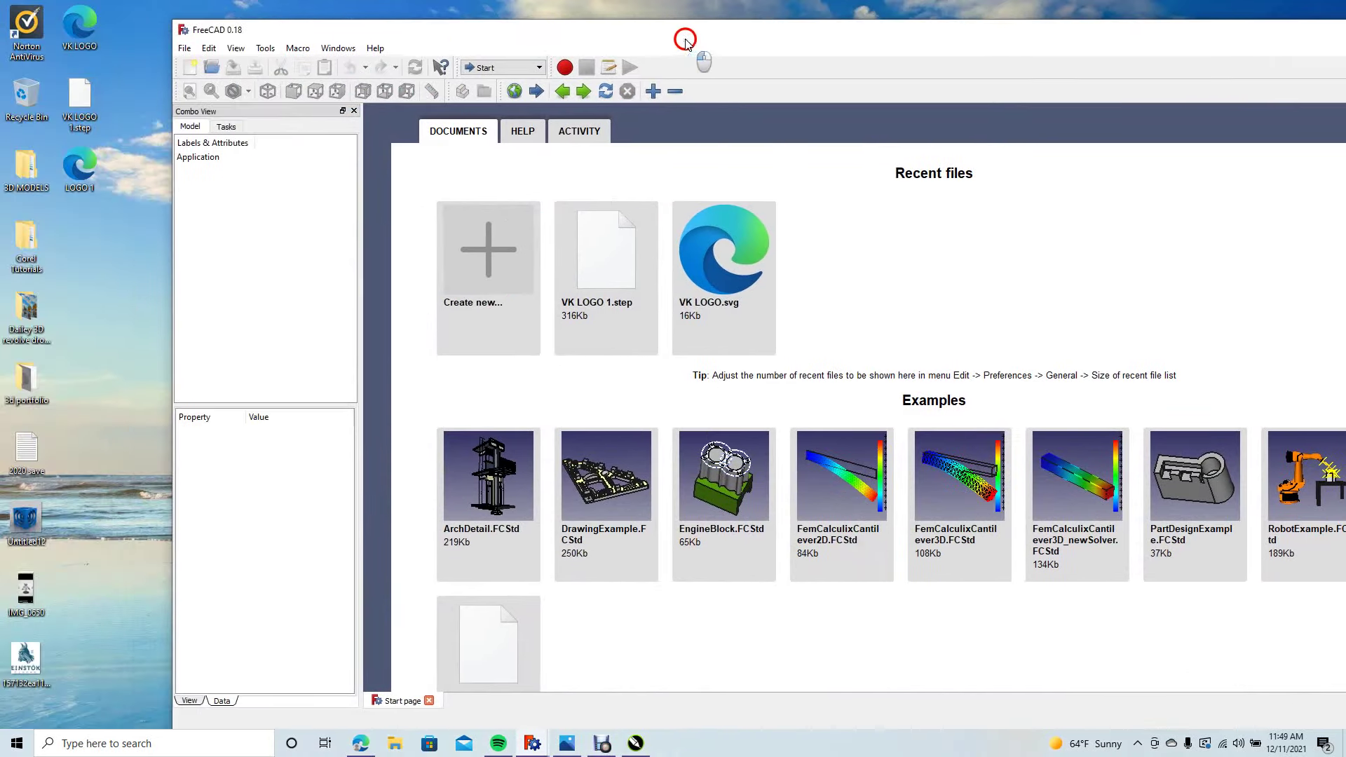
left_click(489, 277)
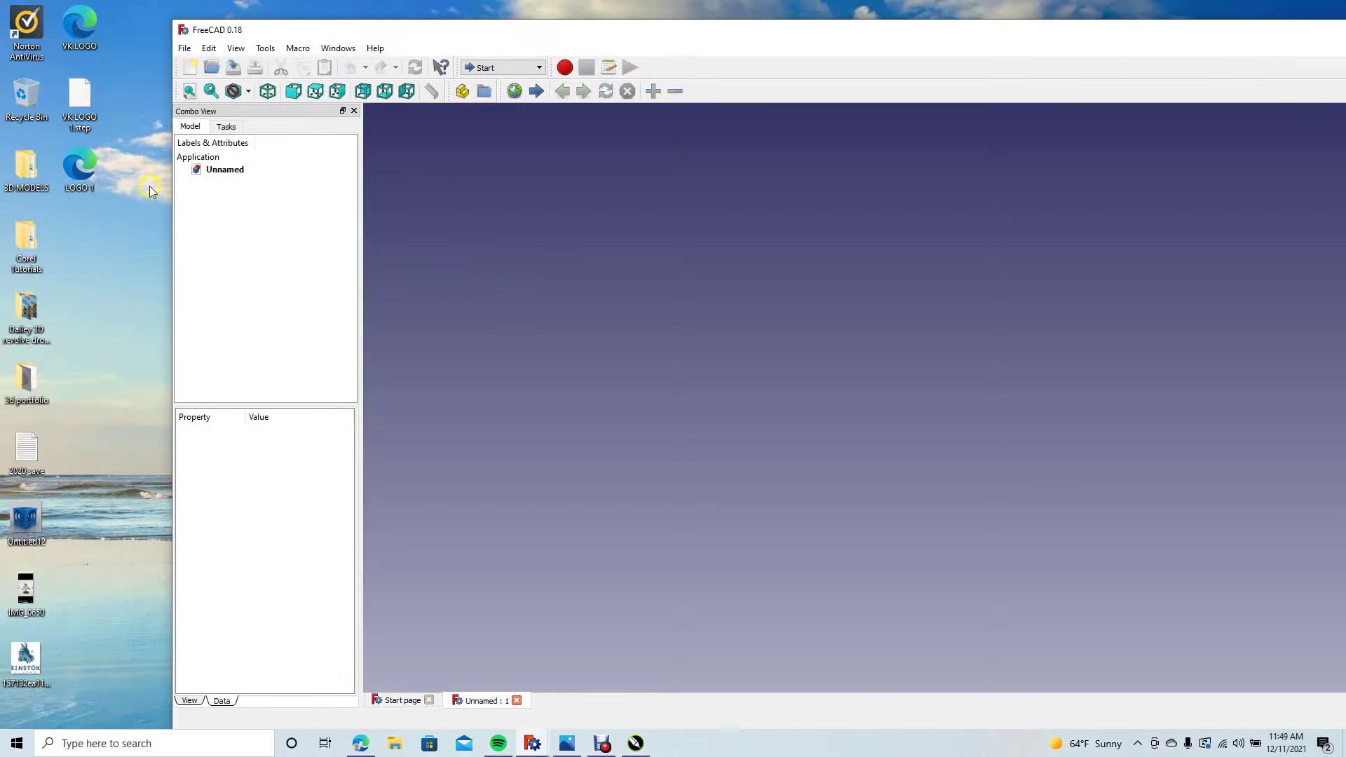
Import the LOGO 1 SVG file from the desktop into the new FreeCAD document
left_click_drag(88, 176, 713, 354)
left_click(800, 373)
left_click(890, 427)
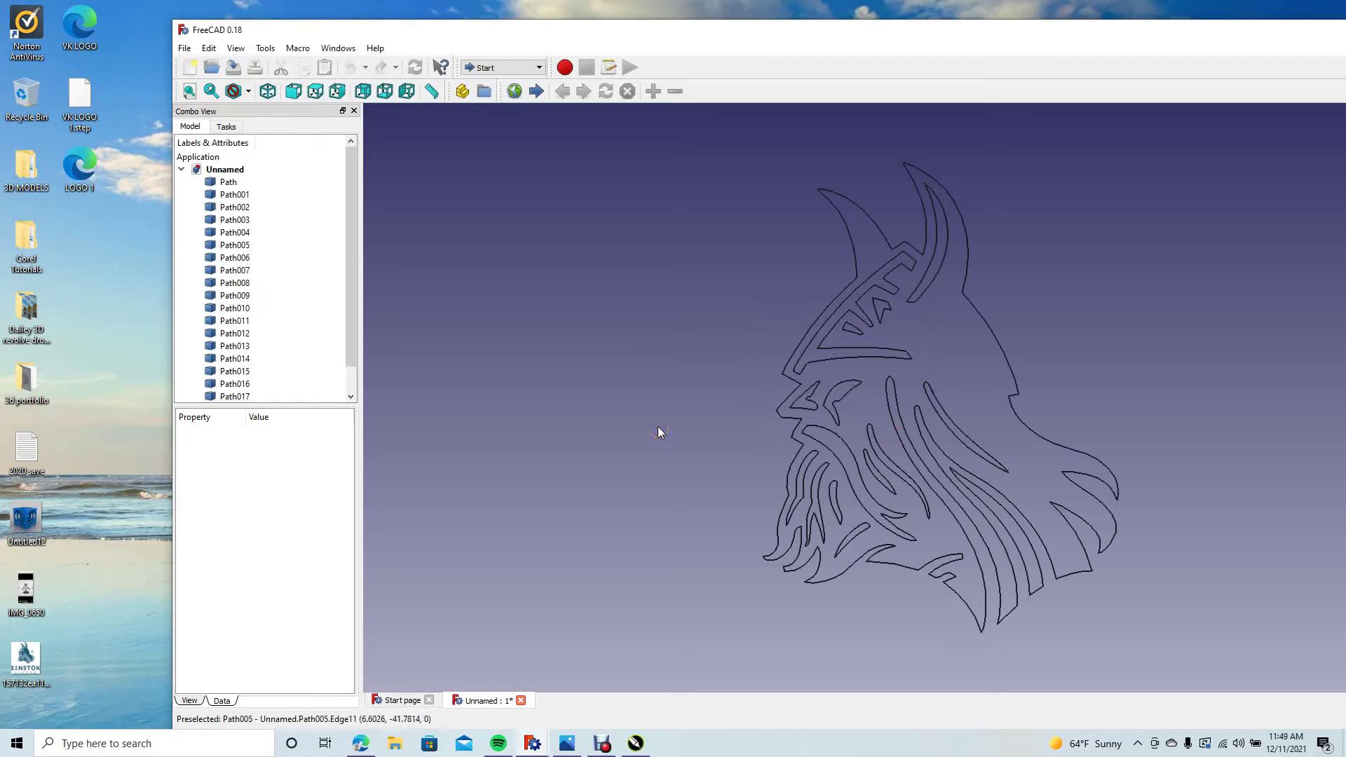
Export all the imported paths to the Desktop as a STEP file named NEW LOGO 1 and minimize FreeCAD
key("ctrl+a")
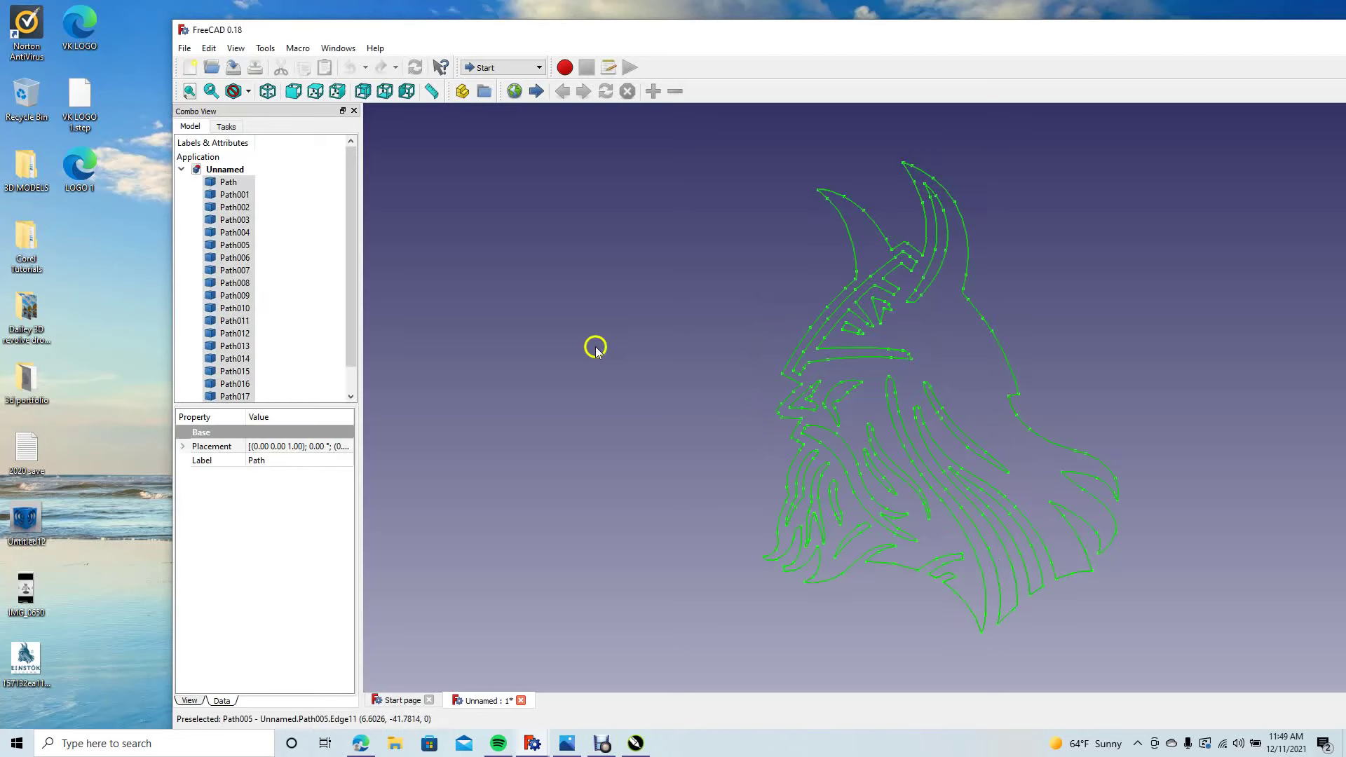
left_click(186, 49)
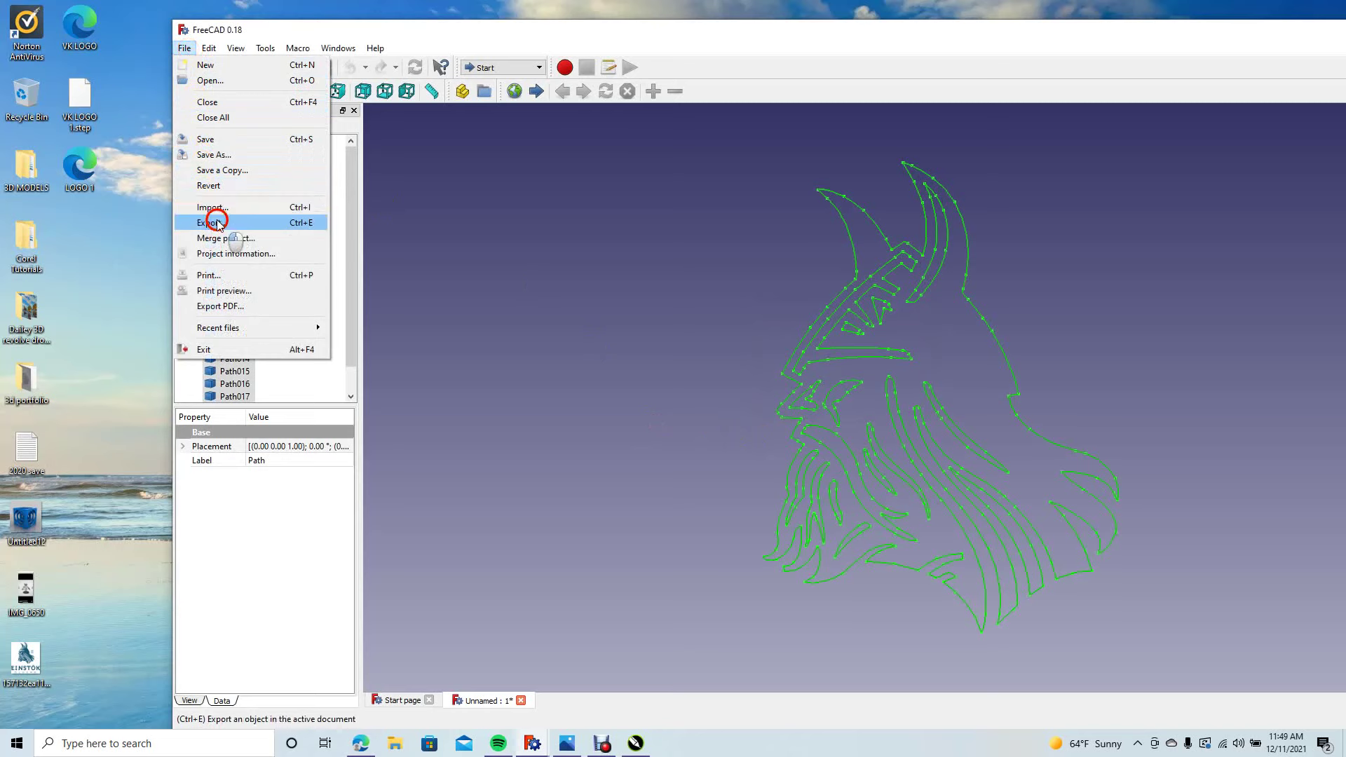
left_click(217, 224)
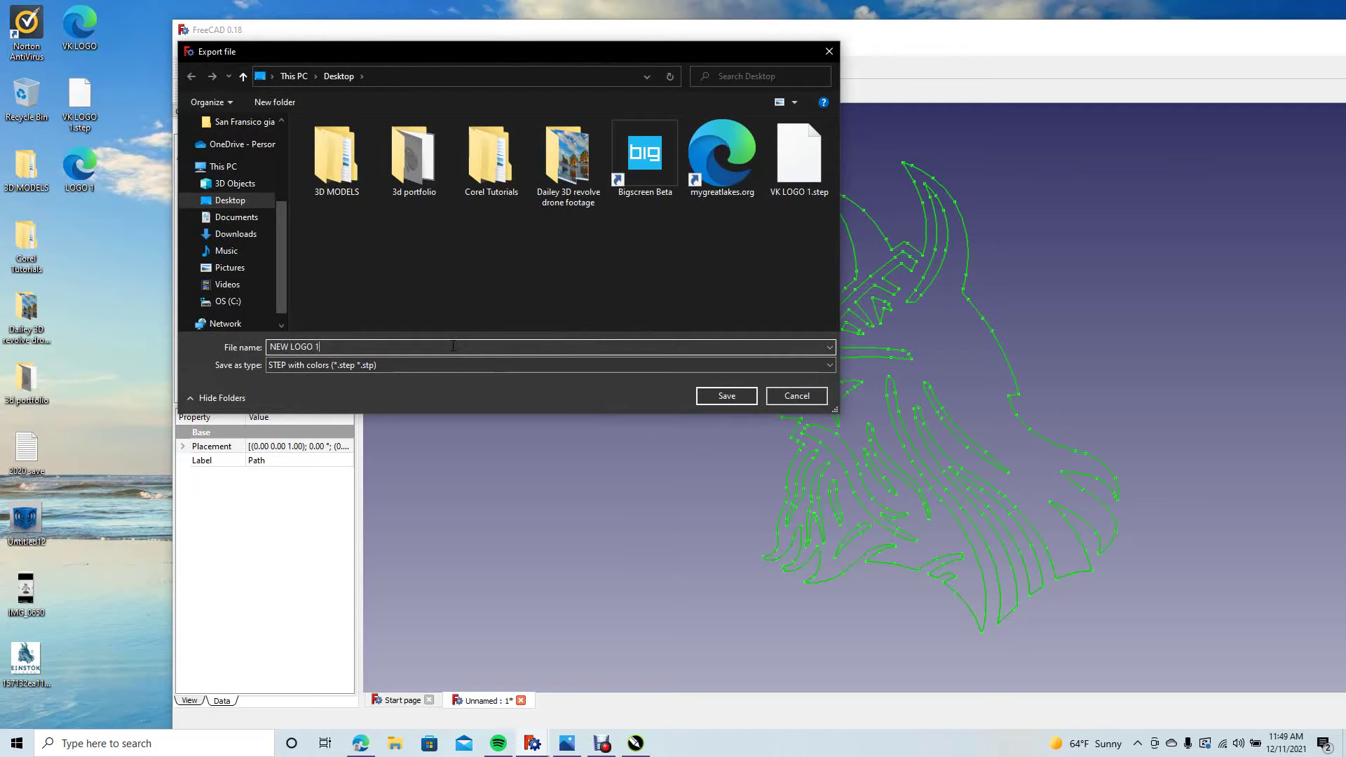
left_click(725, 398)
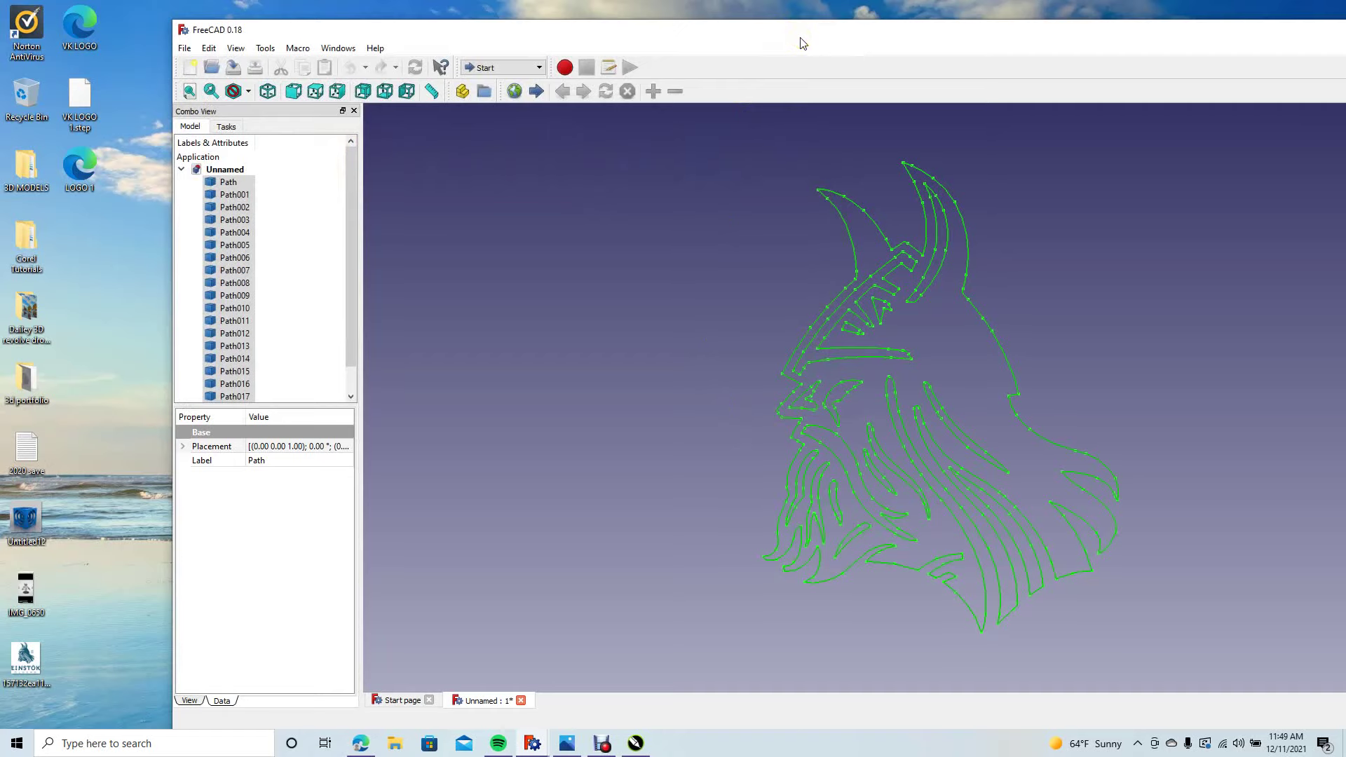
left_click_drag(805, 42, 610, 39)
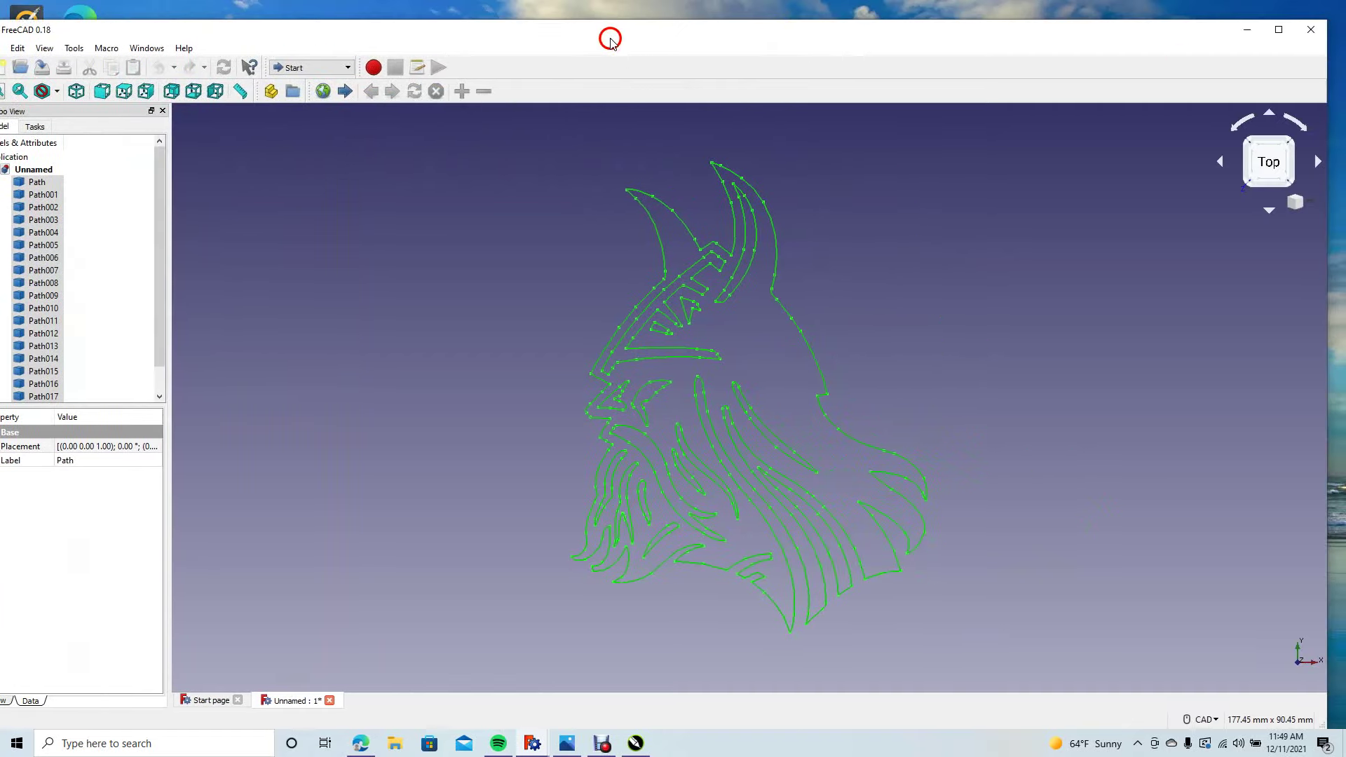
left_click(1246, 32)
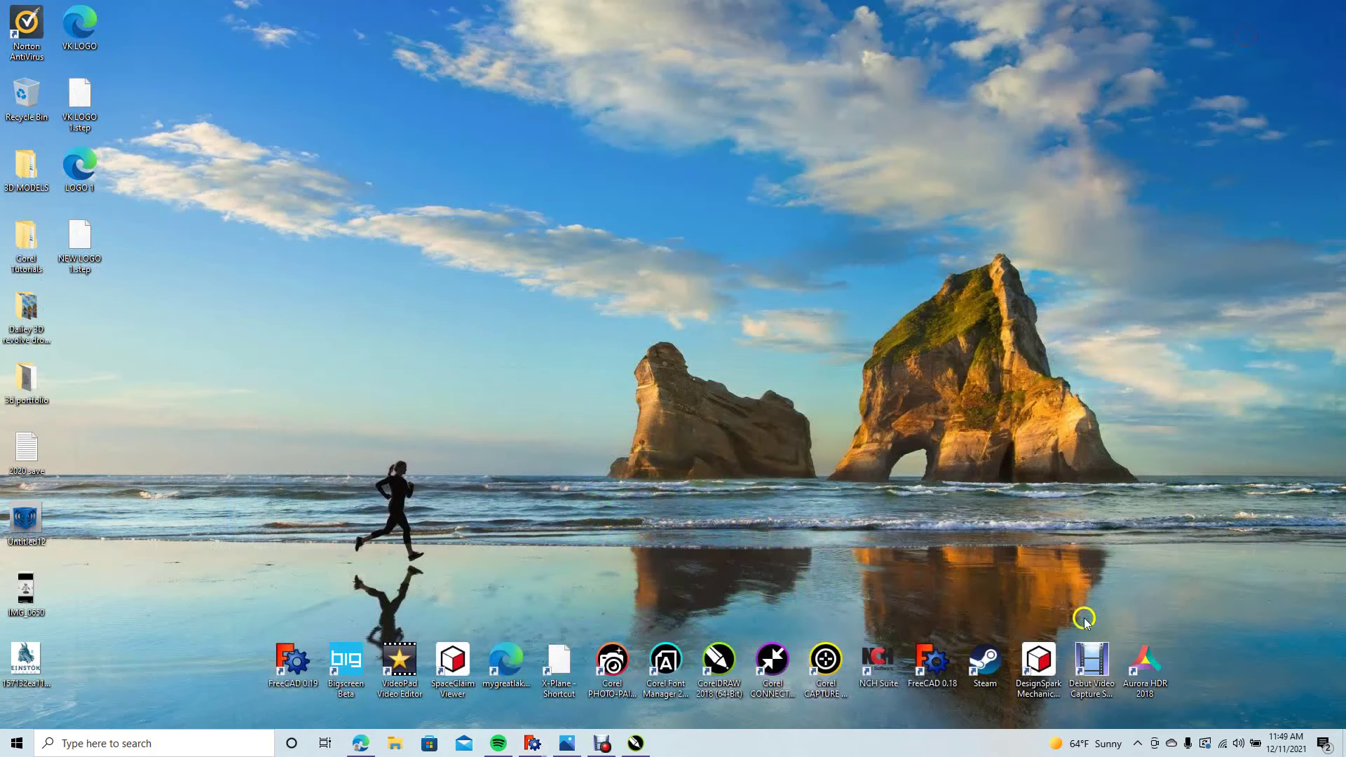
Launch DesignSpark Mechanical, create a new empty design document and switch to it
left_click(1040, 659)
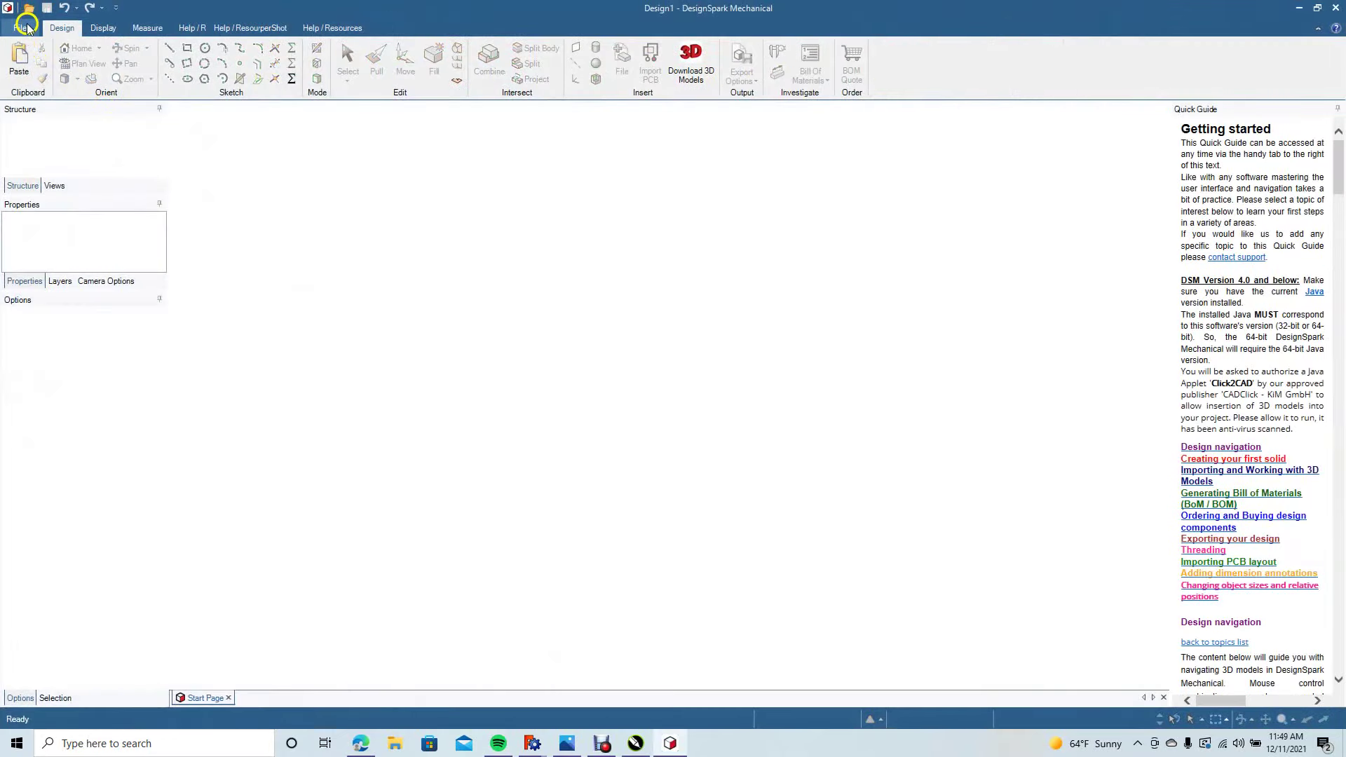
left_click(24, 27)
mouse_move(34, 53)
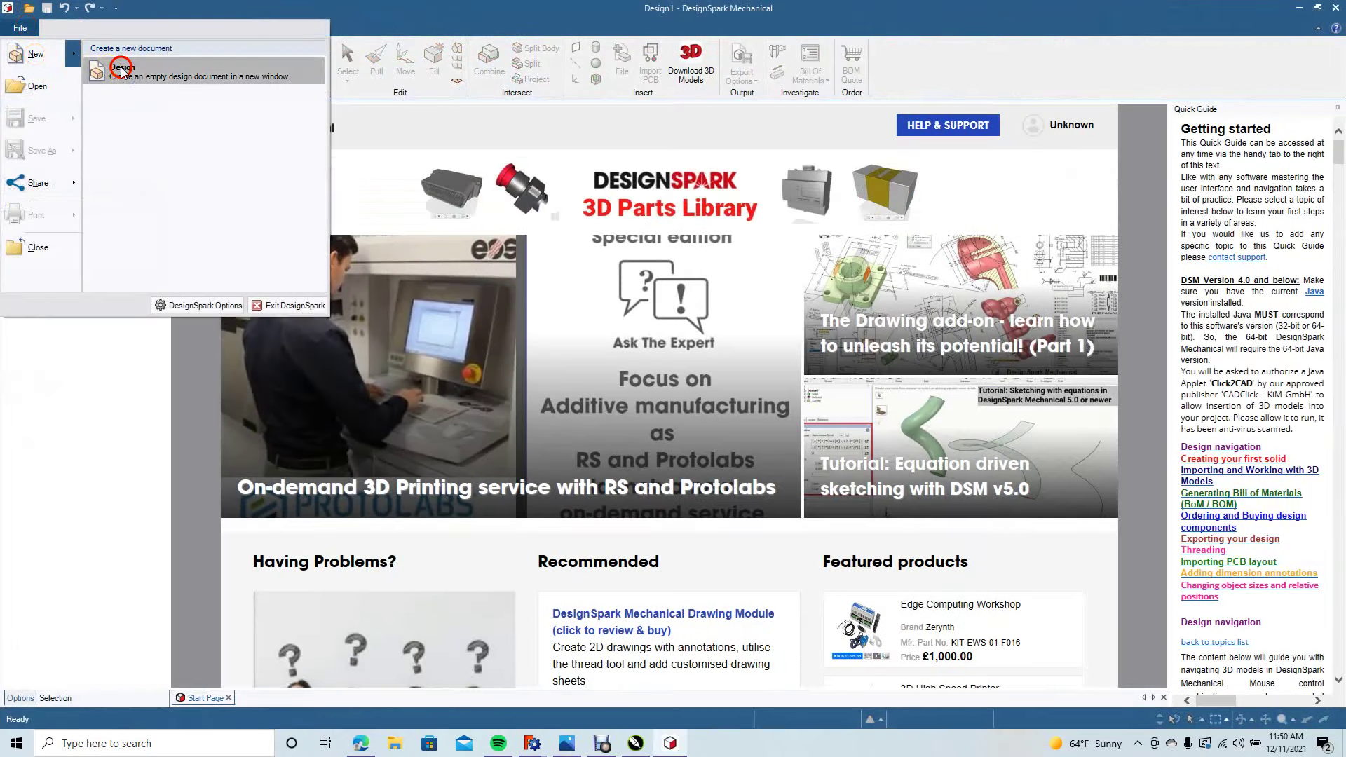
left_click(97, 68)
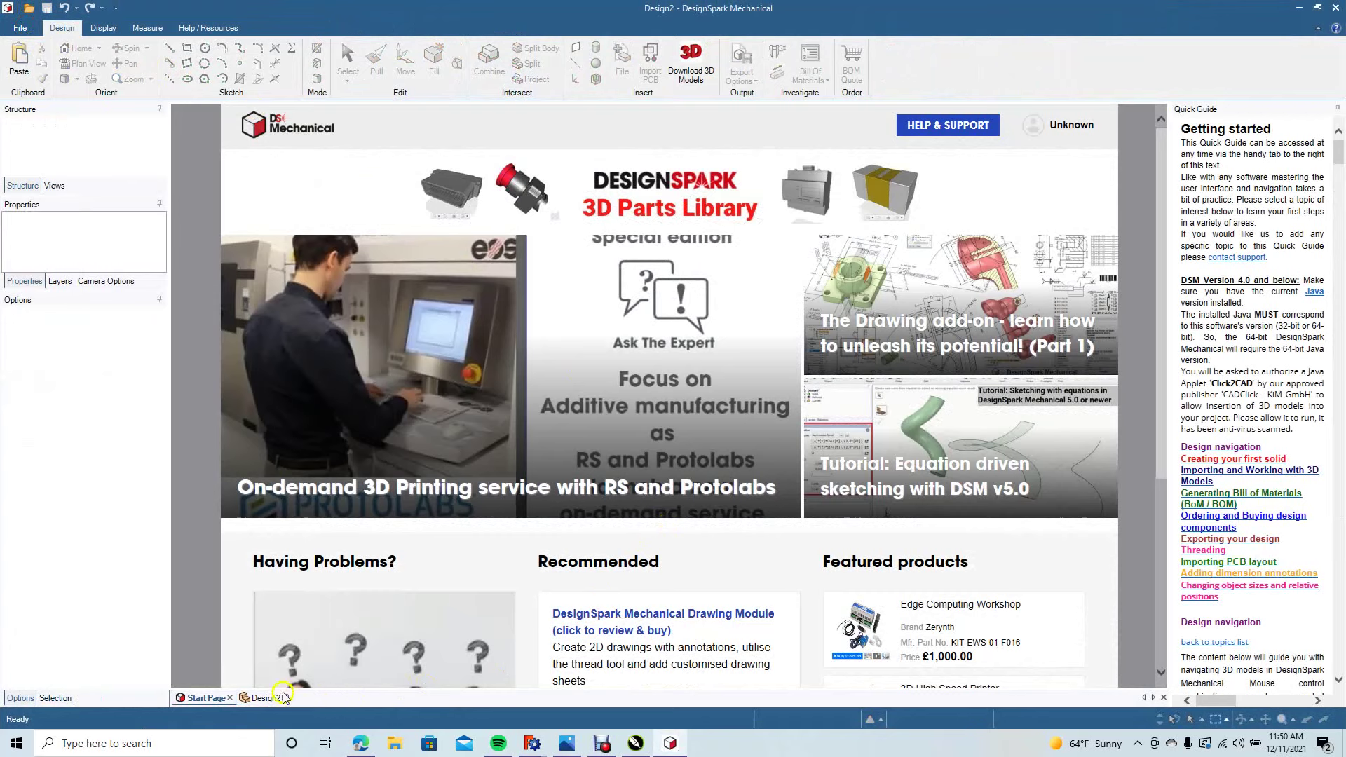
left_click(266, 698)
left_click(709, 674)
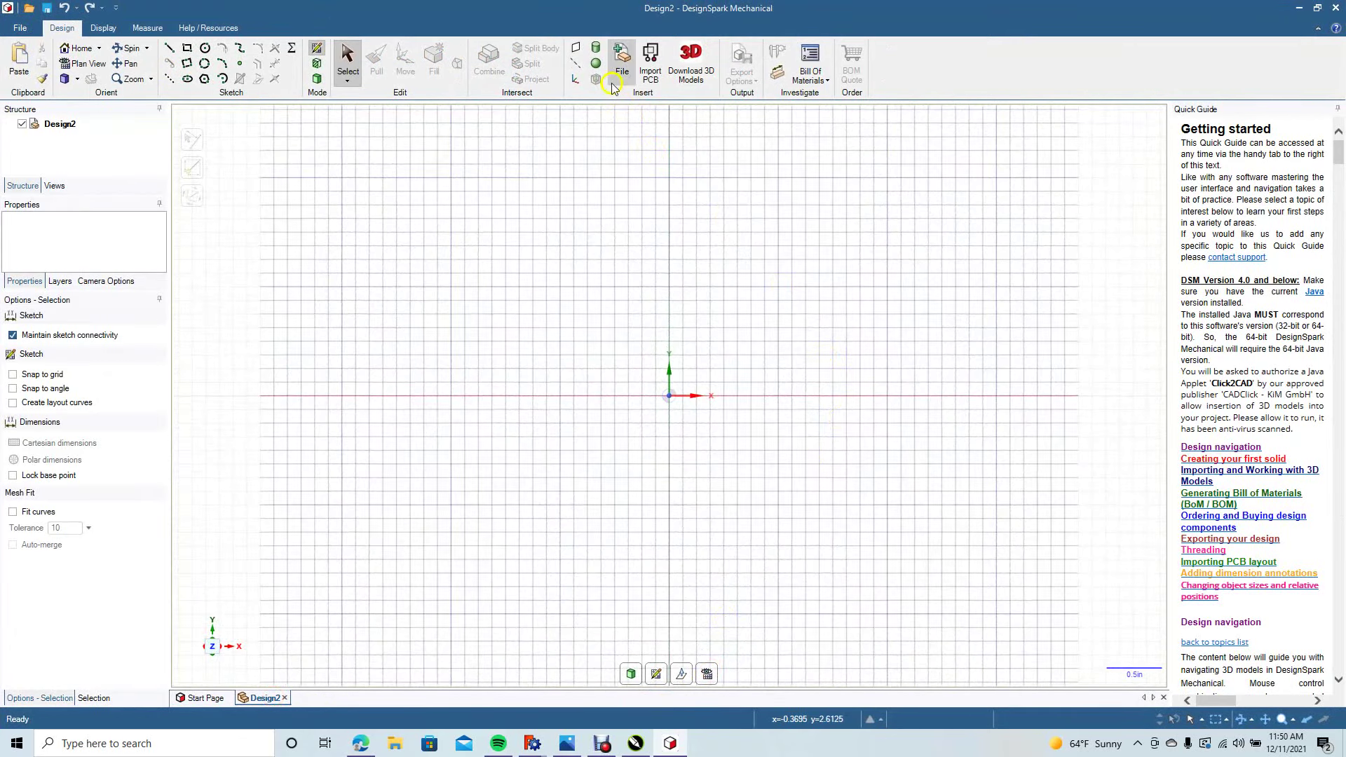
Sketch a circle with a 3.5 in diameter centred on the origin
left_click(205, 49)
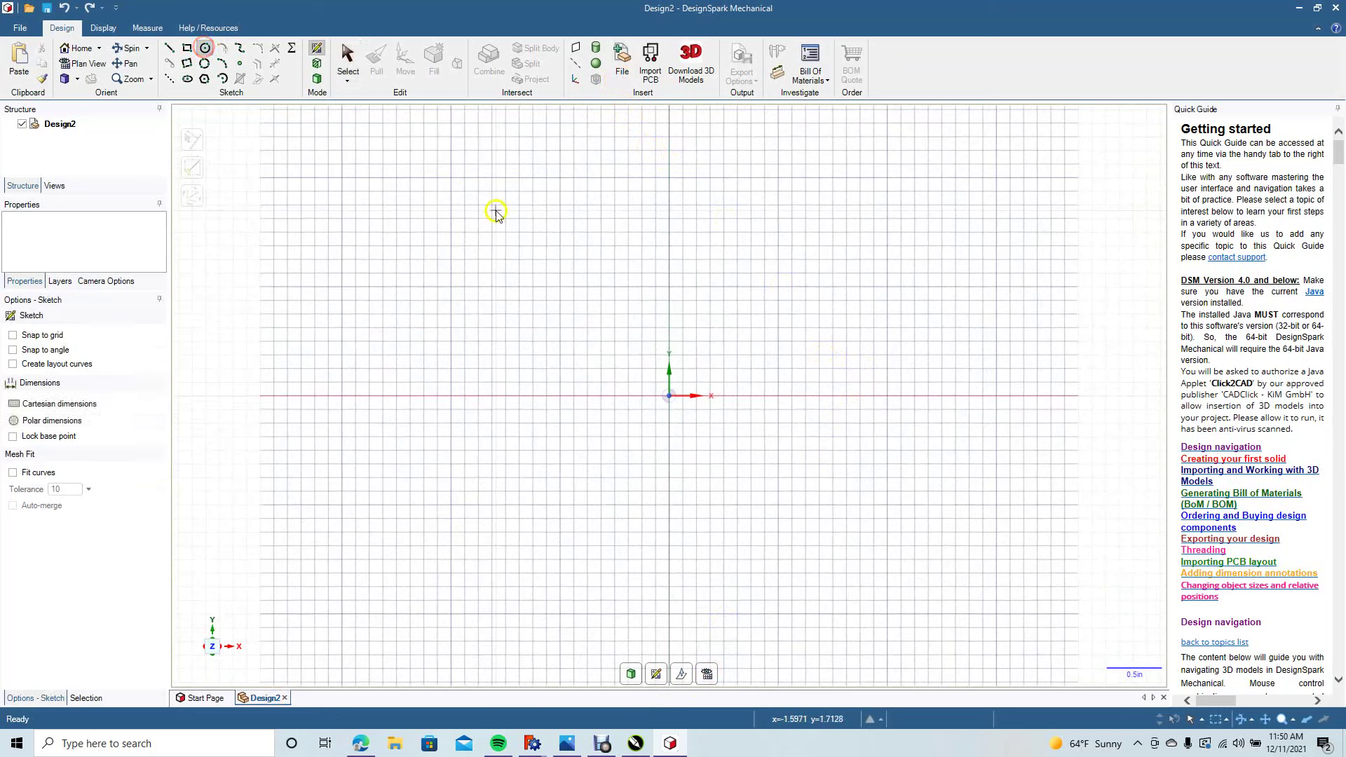
left_click(669, 396)
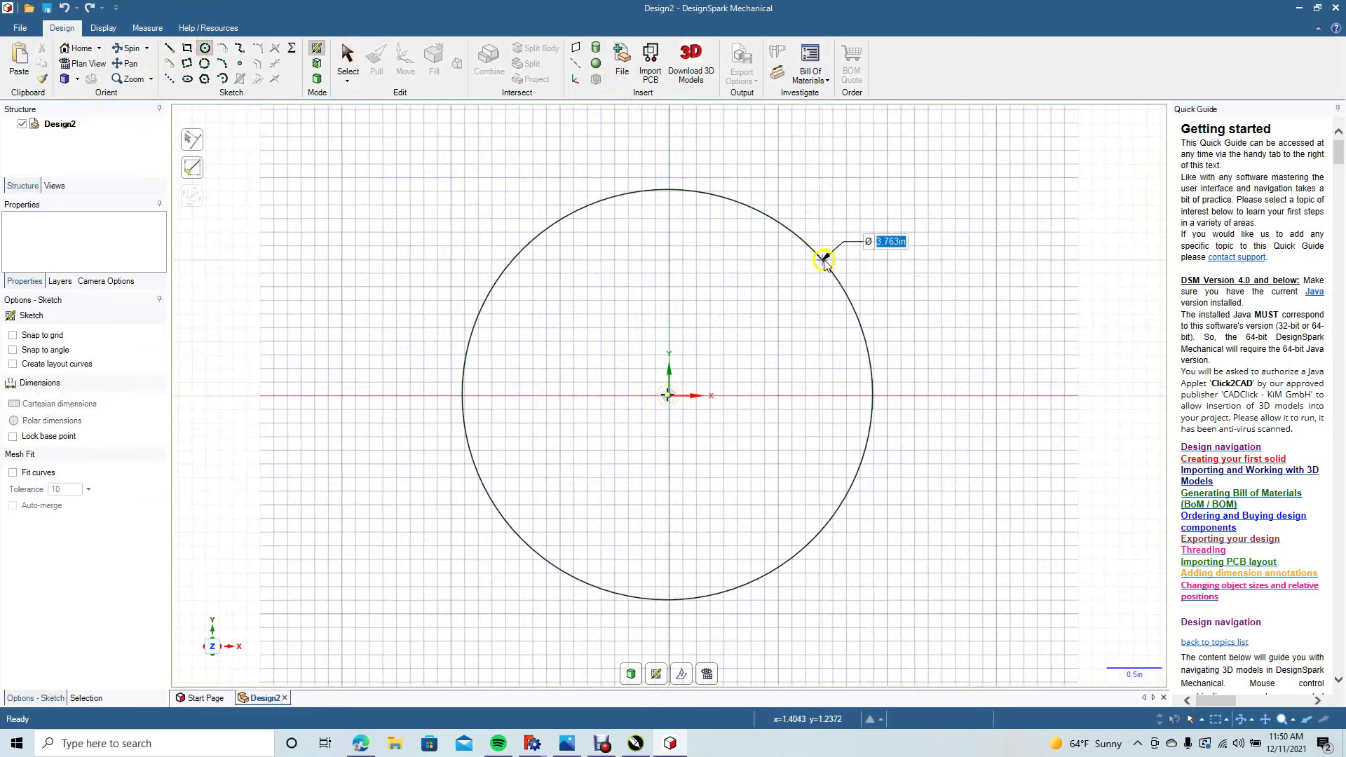
type("3")
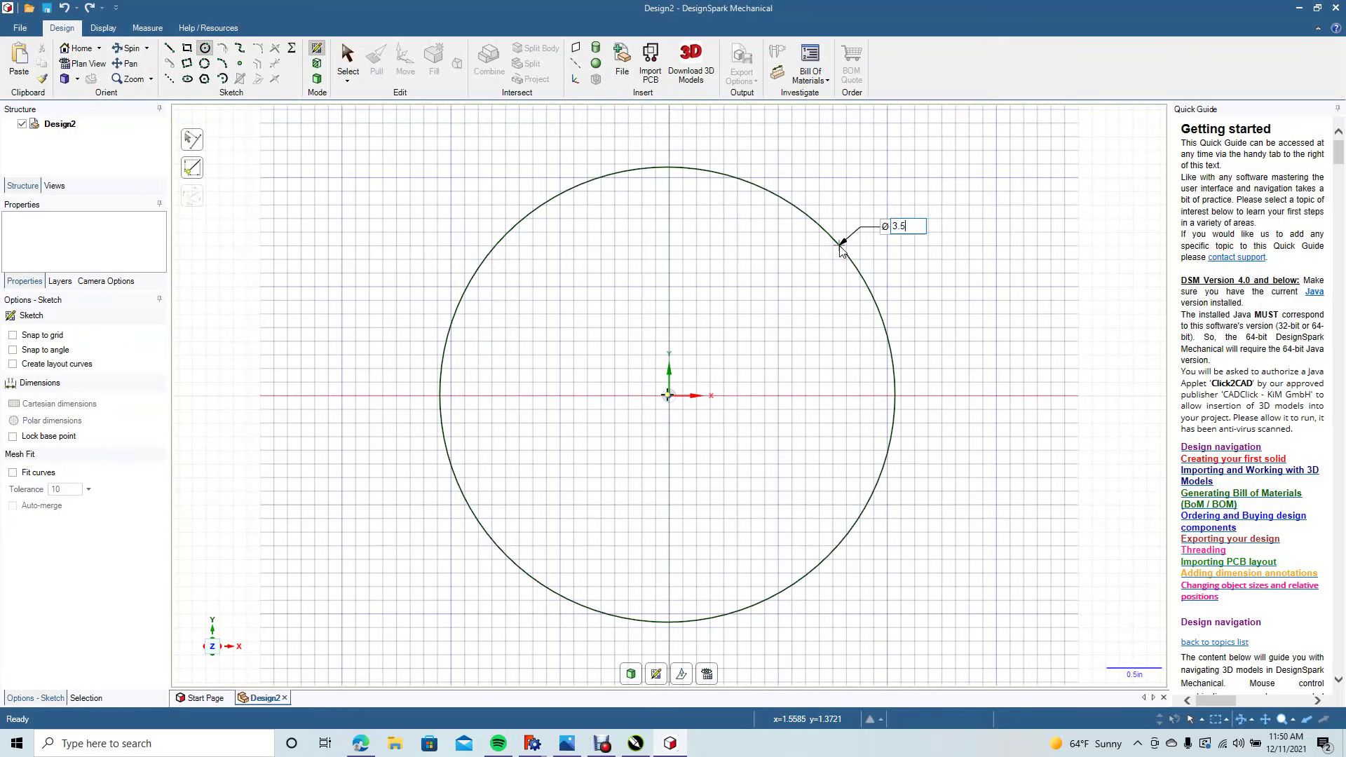
type(".5")
key("Return")
Pull the circular face 0.5 in to make a solid disc
left_click(345, 56)
left_click(129, 47)
left_click_drag(783, 280, 745, 285)
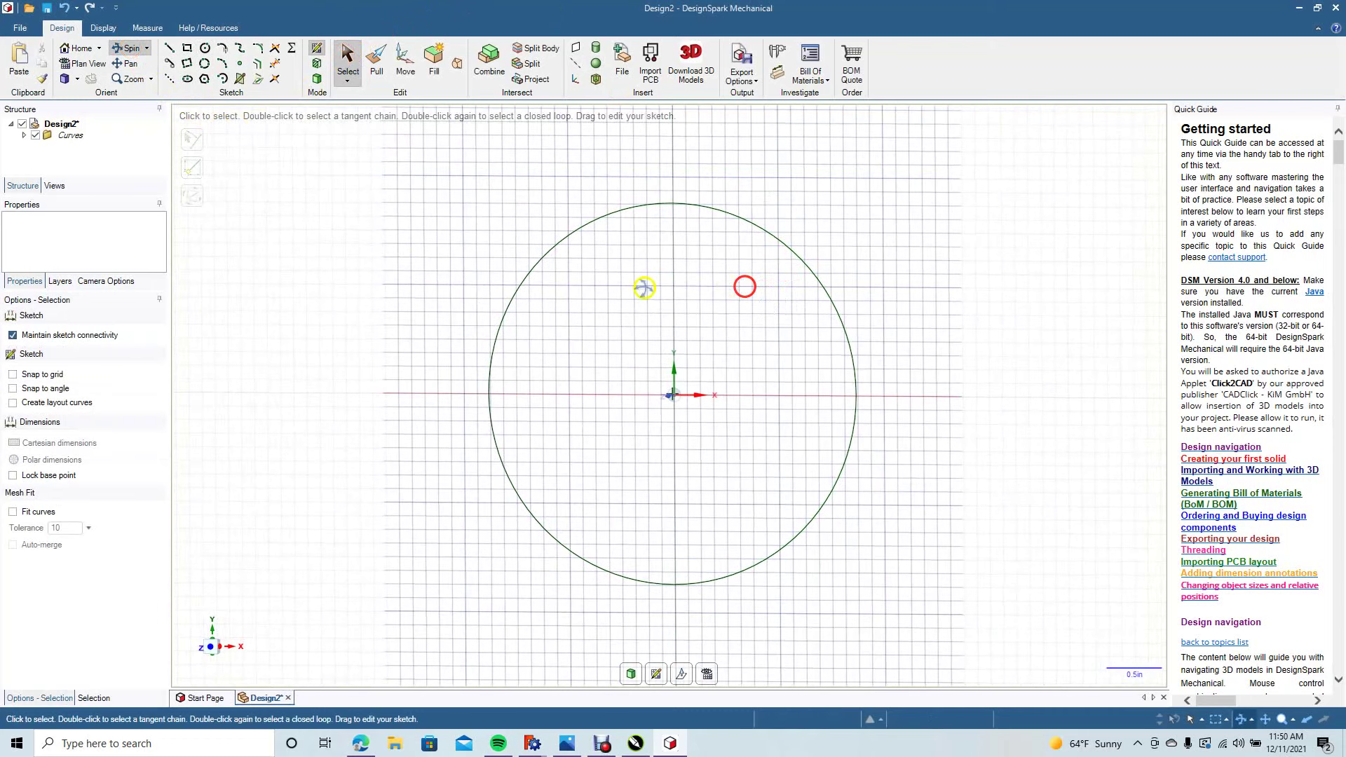
left_click(377, 64)
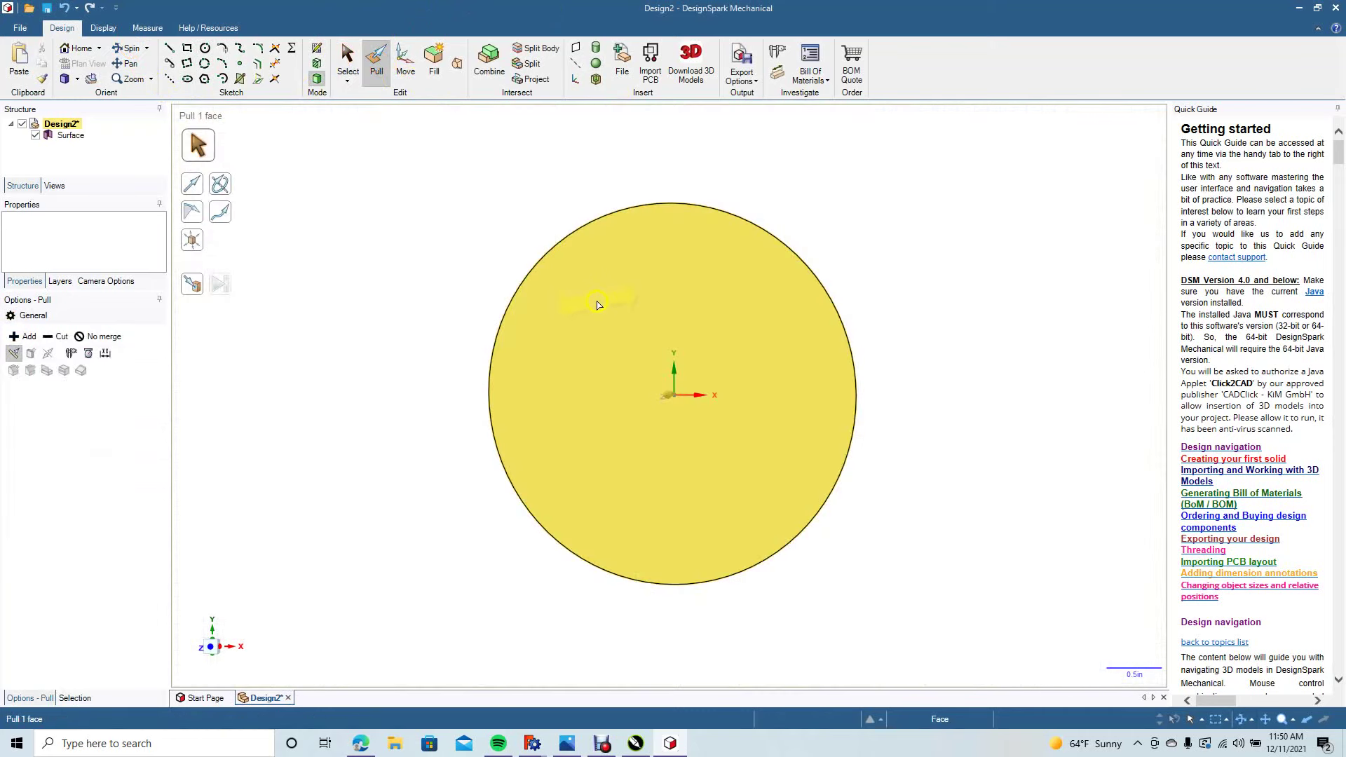
left_click(598, 303)
type(".5")
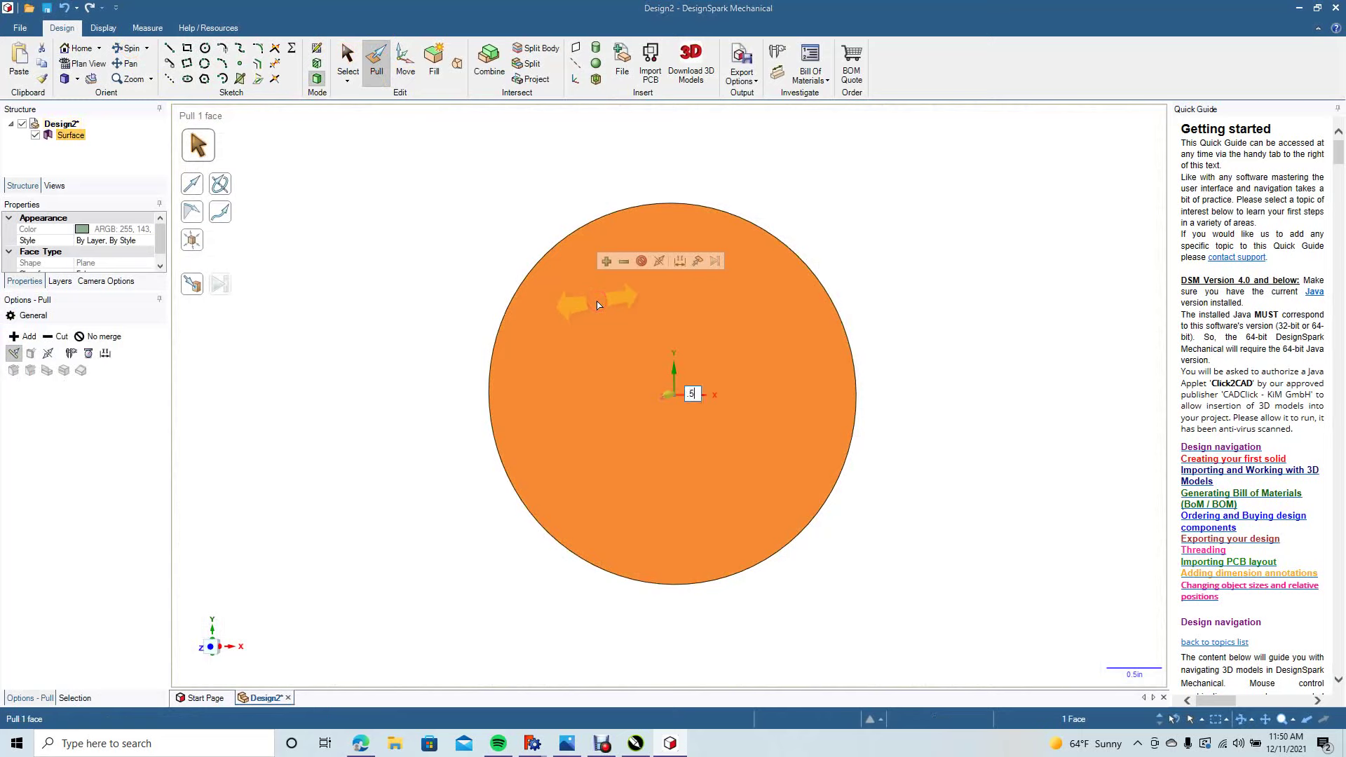
key("Return")
left_click(348, 62)
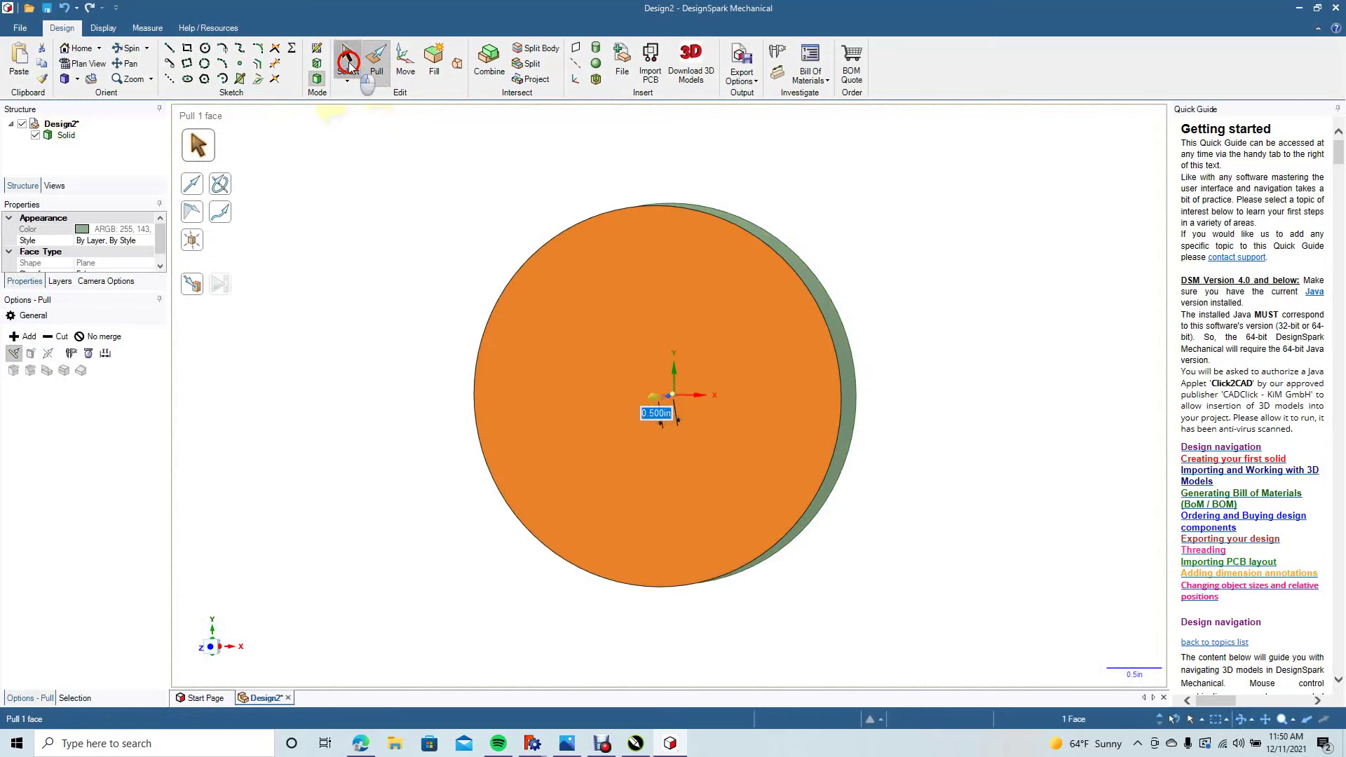
left_click(376, 160)
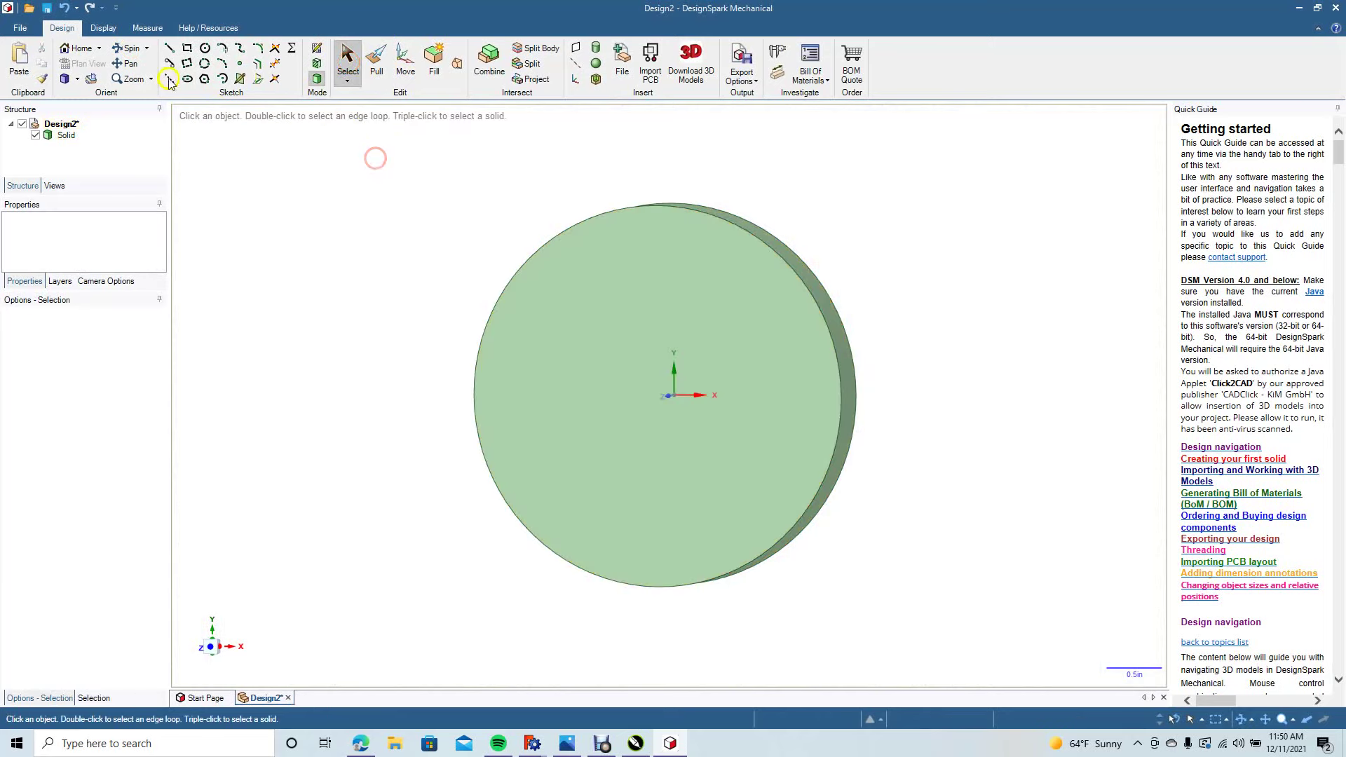
Insert the NEW LOGO 1 STEP file from the Desktop into the design with the disc's front face selected
left_click(77, 82)
left_click(86, 129)
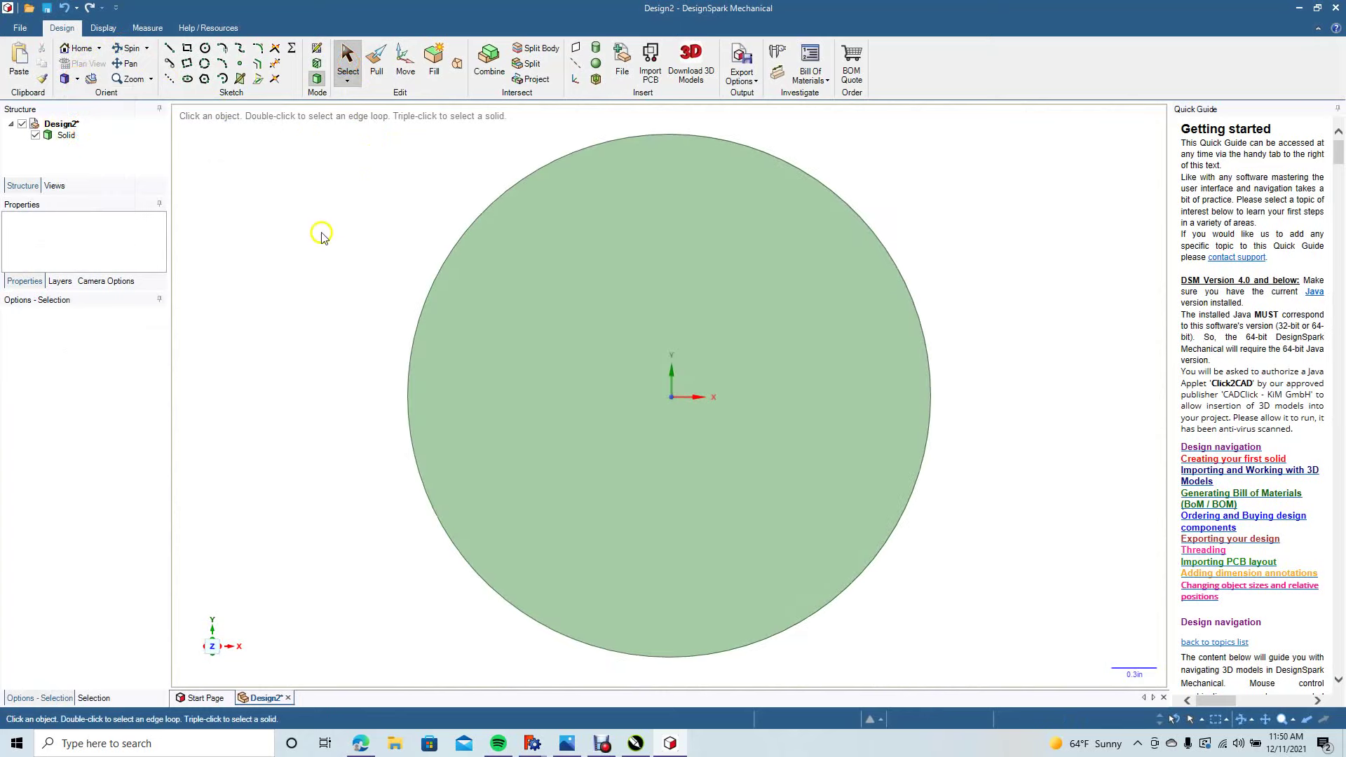
left_click(547, 284)
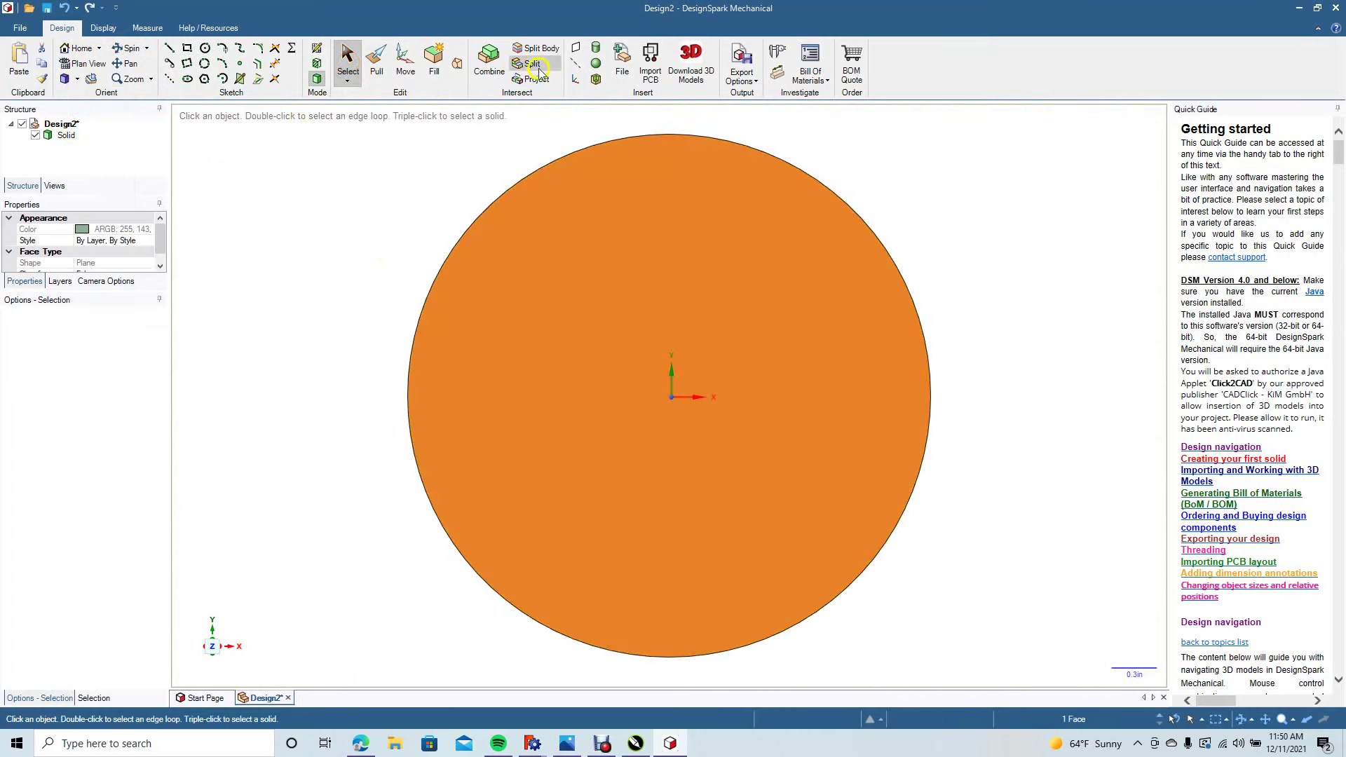
left_click(622, 56)
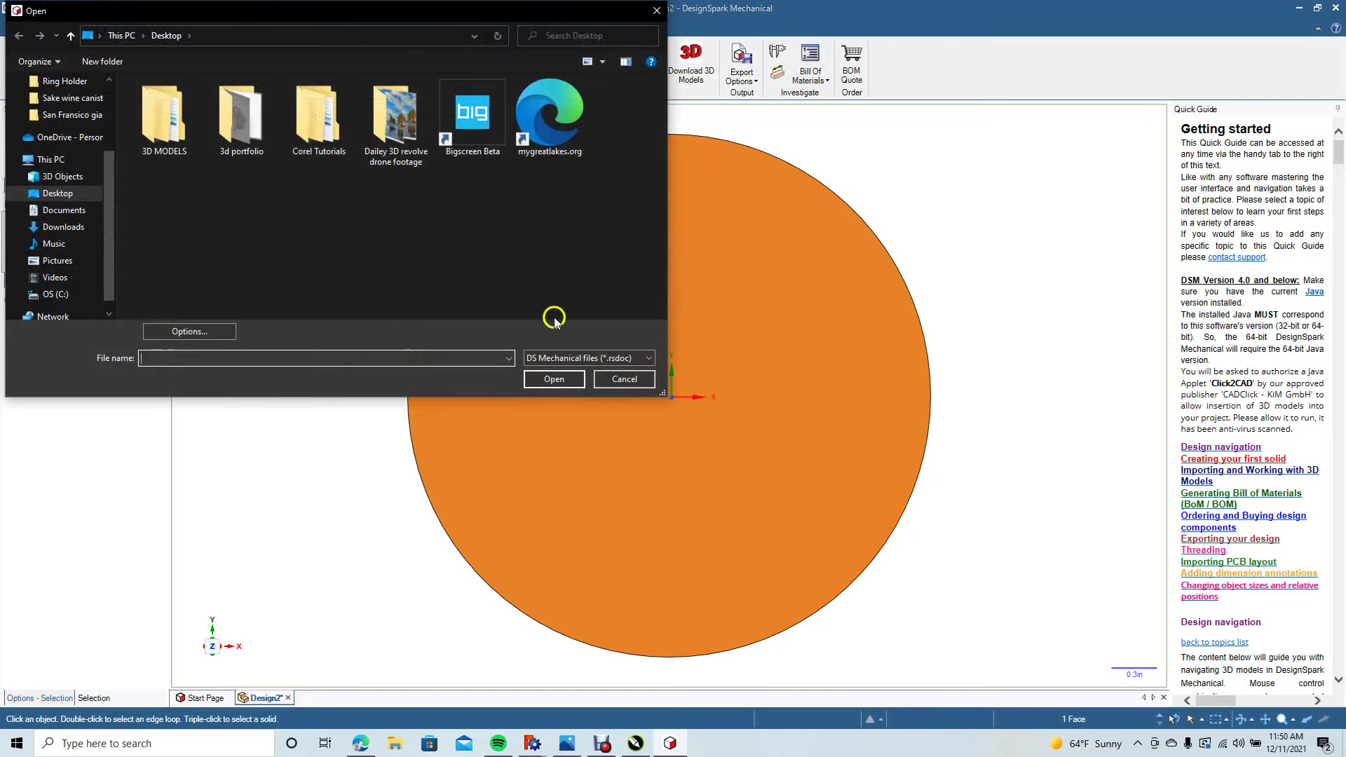
left_click(580, 359)
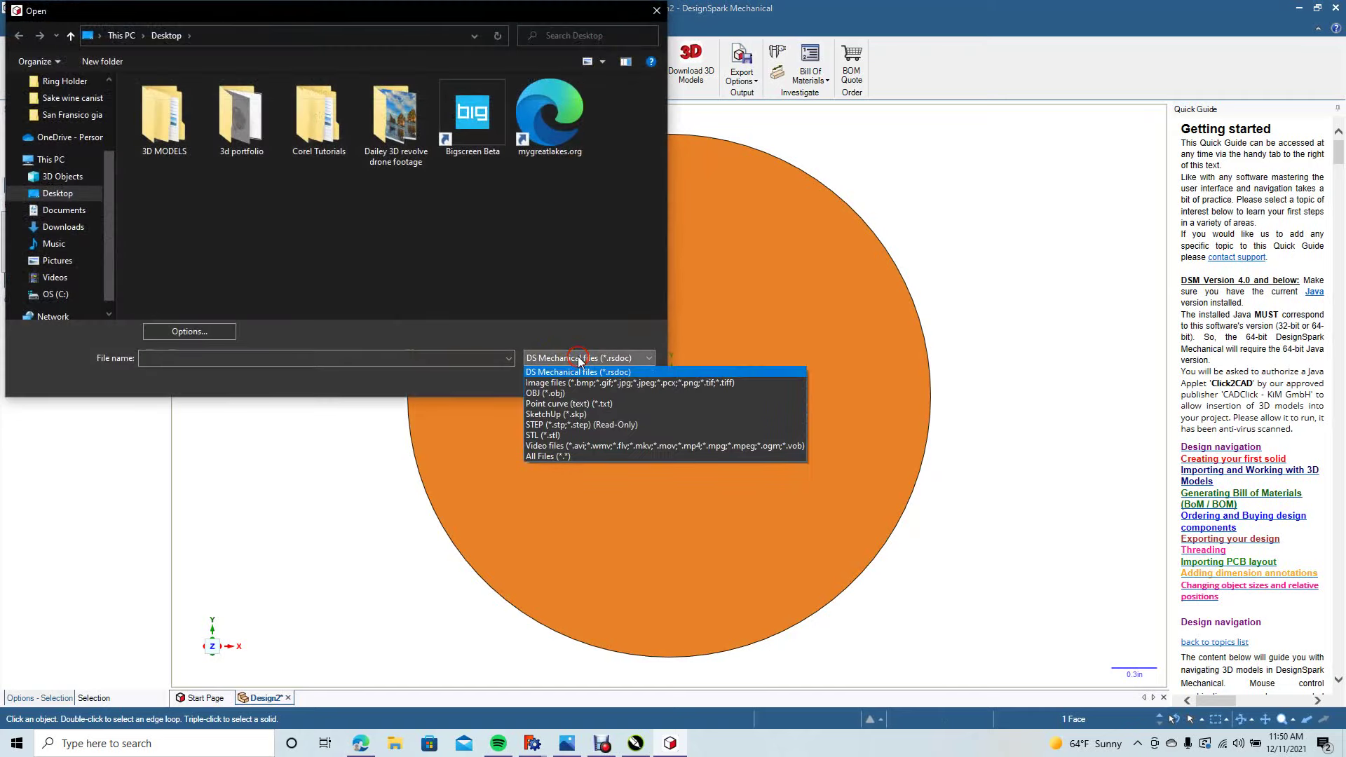
left_click(580, 426)
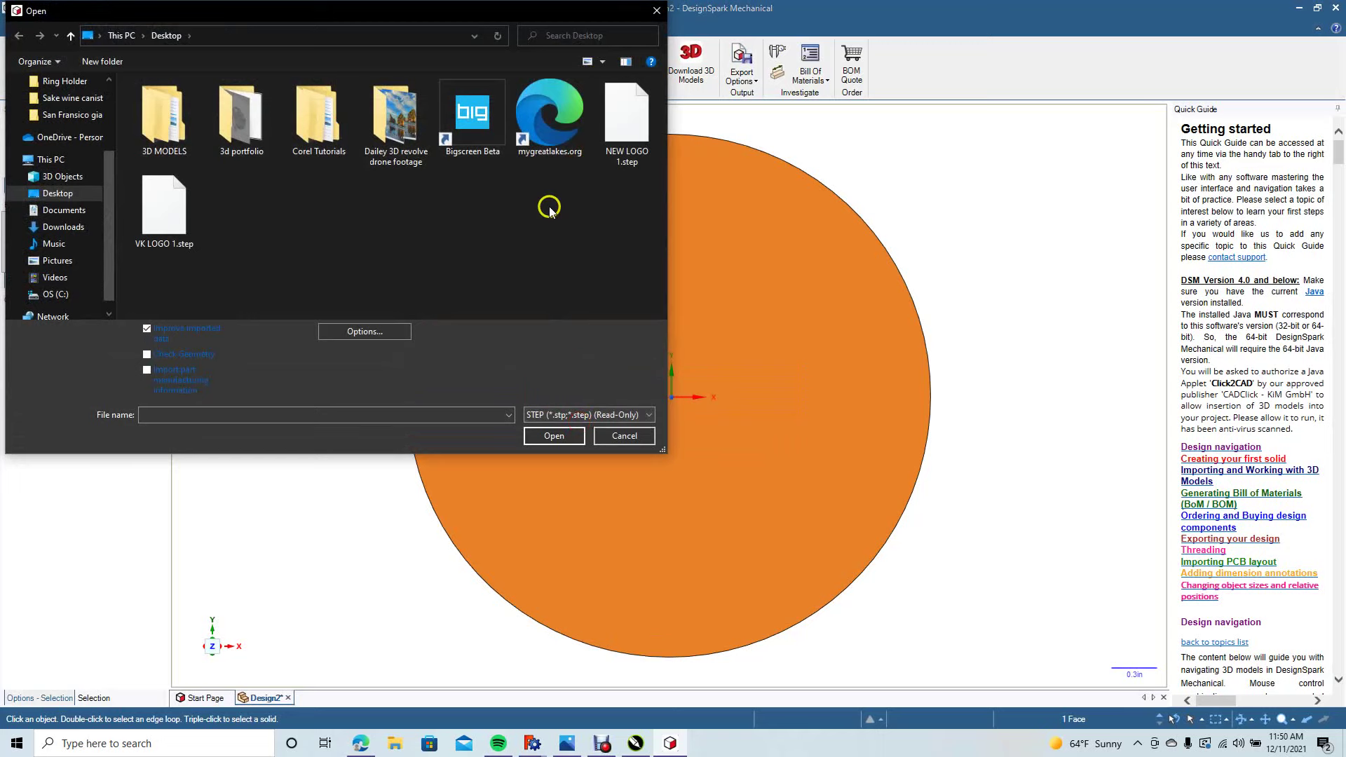
double_click(624, 131)
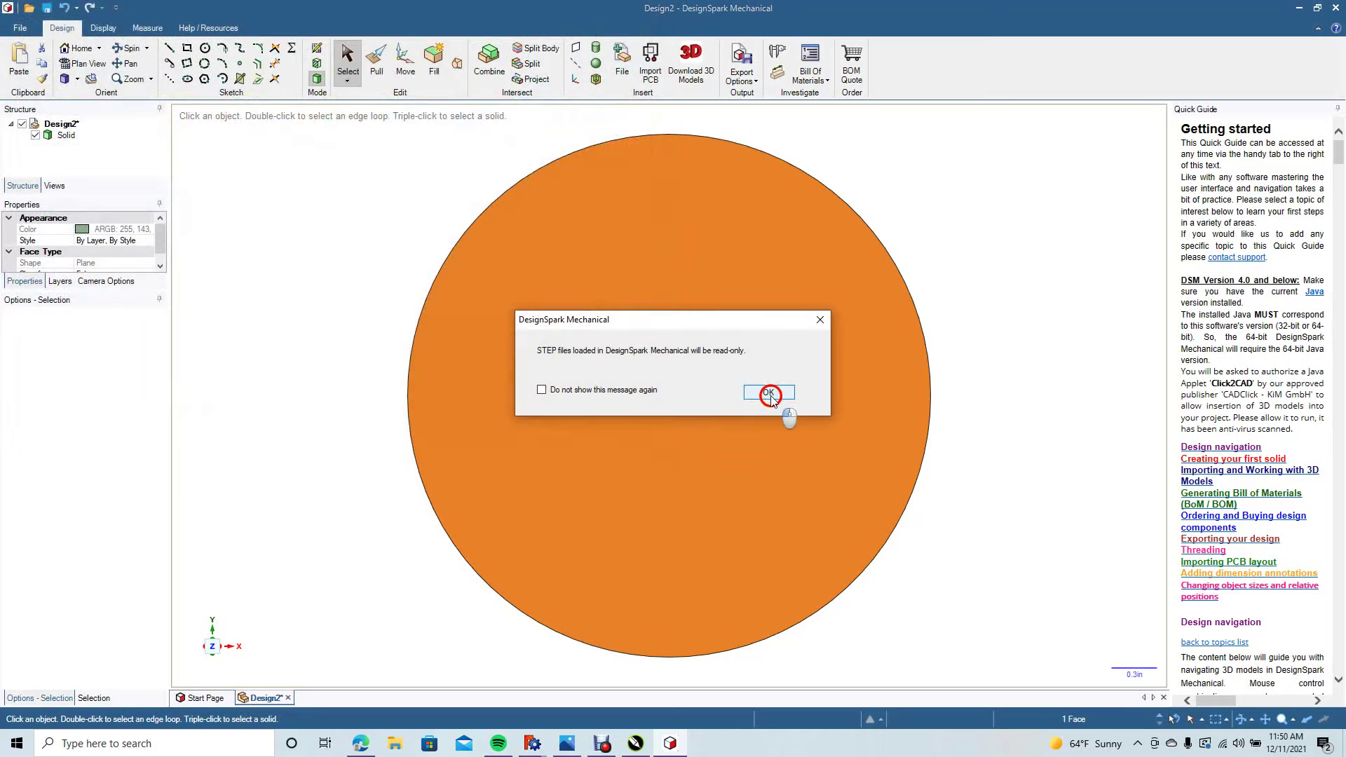
left_click(771, 395)
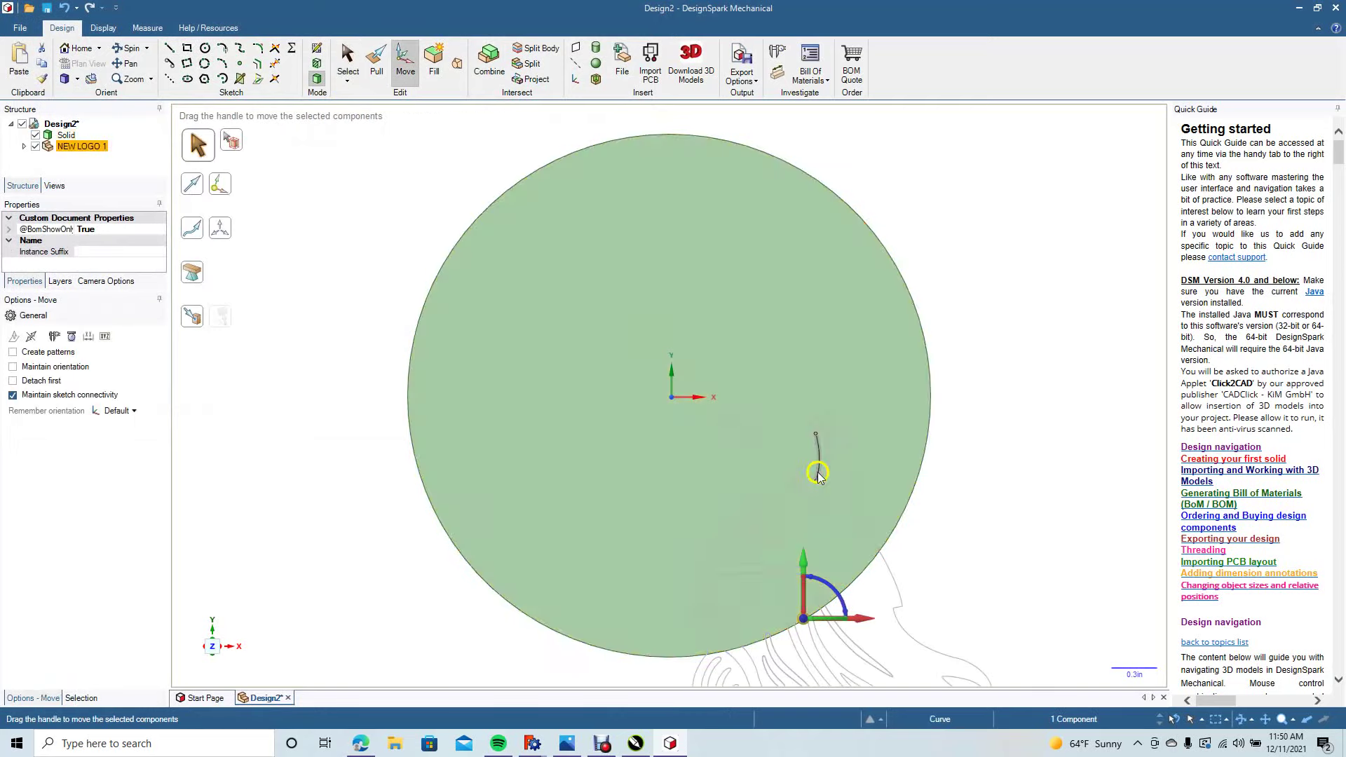
Move the inserted logo about 2.2 in along X, clear of the disc, and fill all its curves into surfaces
left_click_drag(857, 622, 1178, 564)
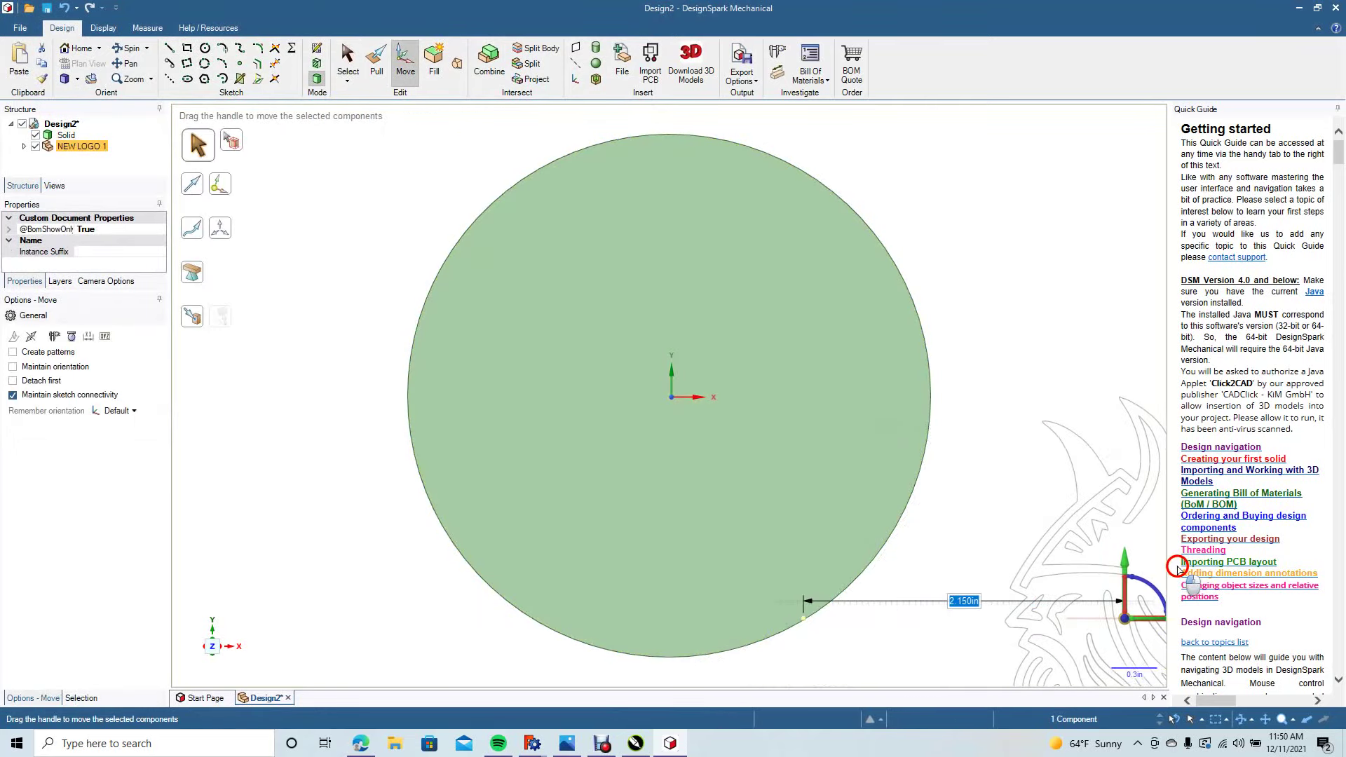
scroll(913, 575, "down", 4)
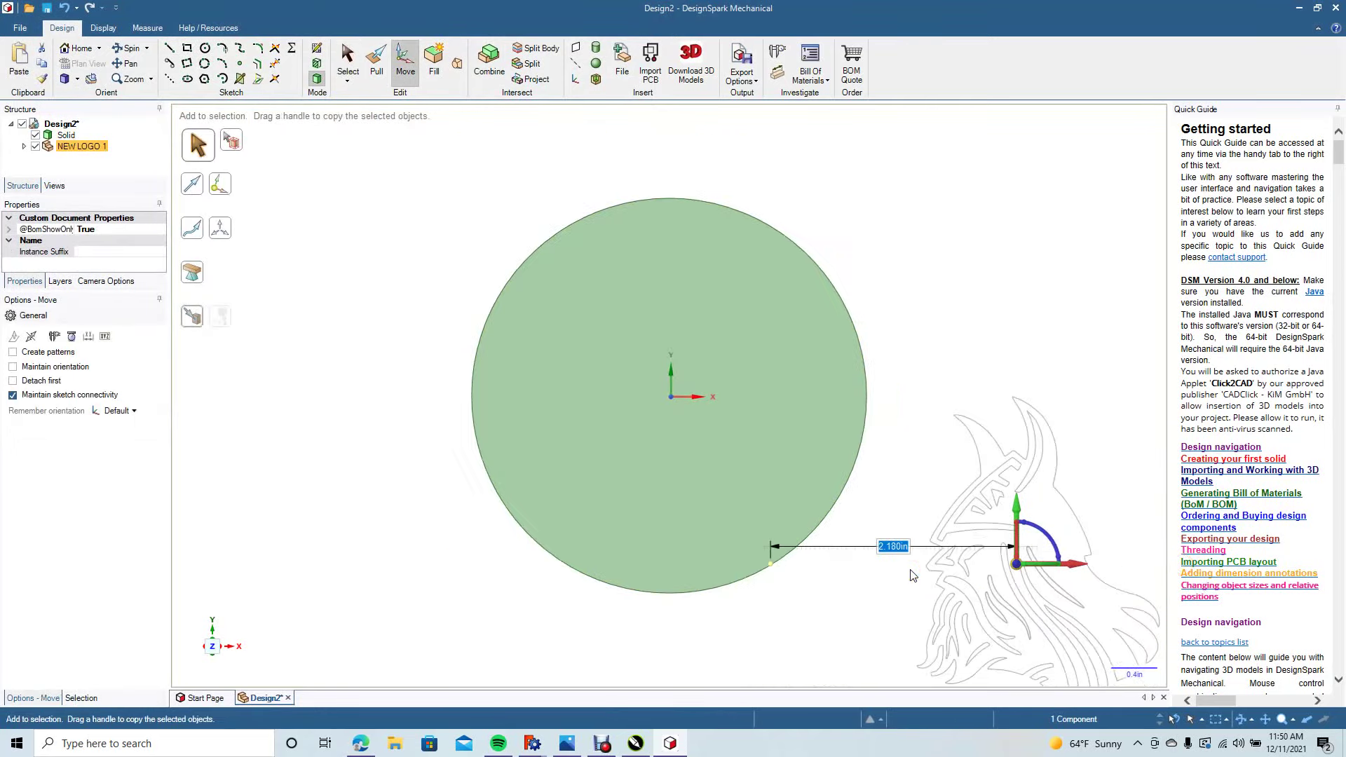
left_click(911, 340)
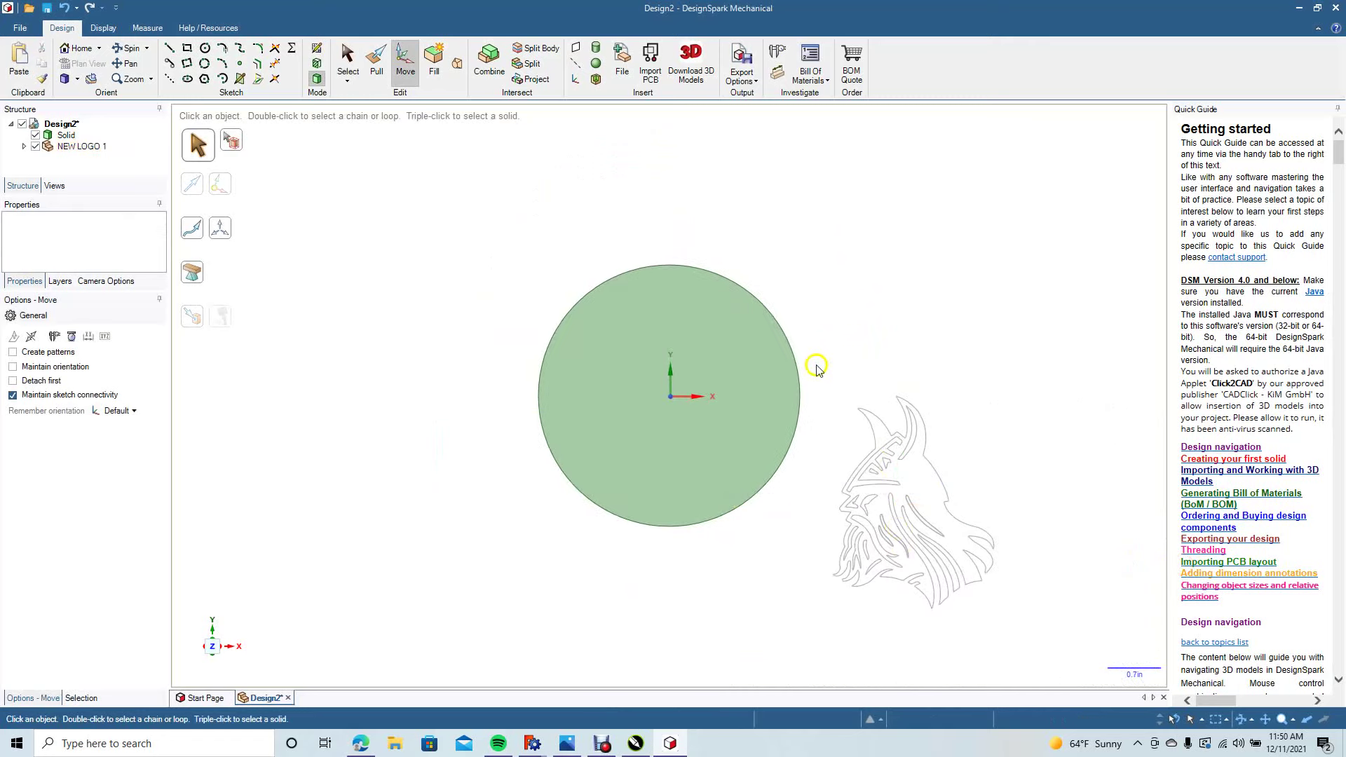
left_click_drag(816, 370, 1039, 638)
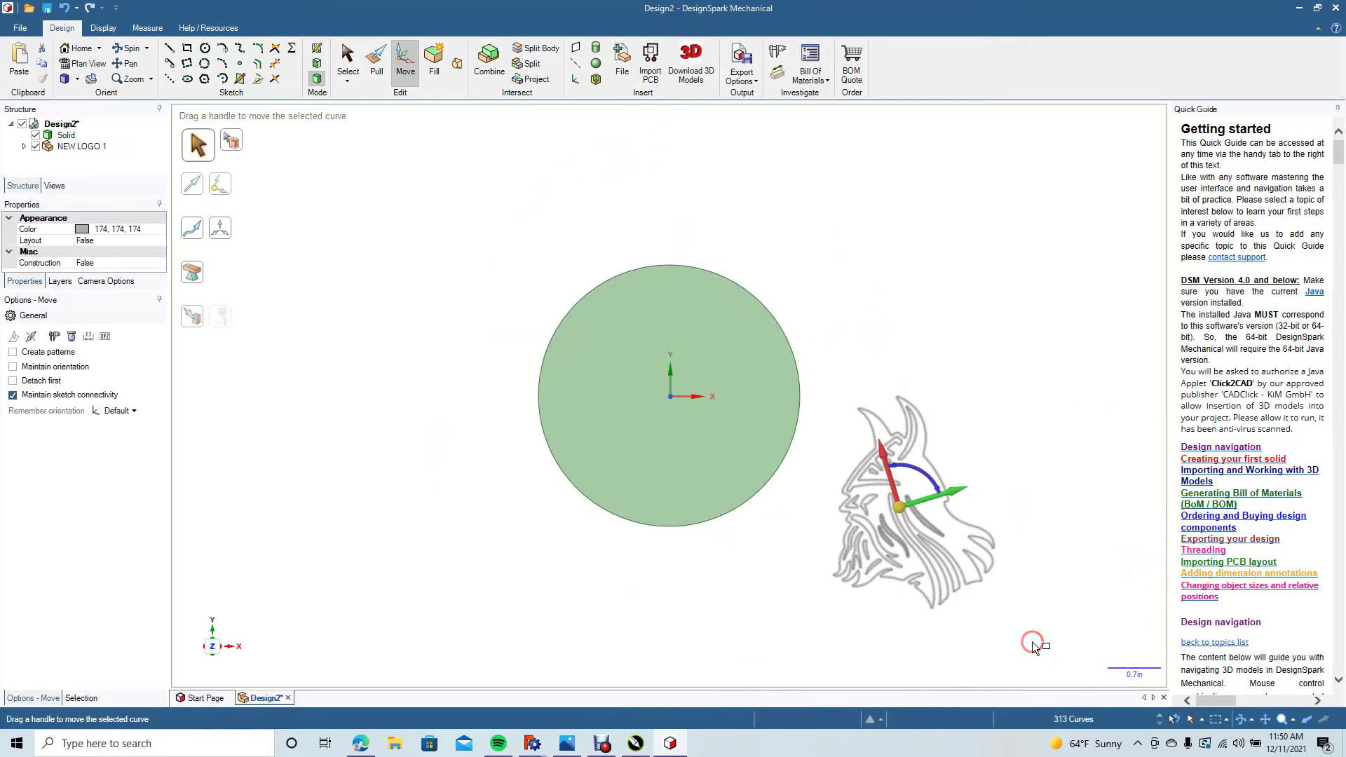
left_click(433, 66)
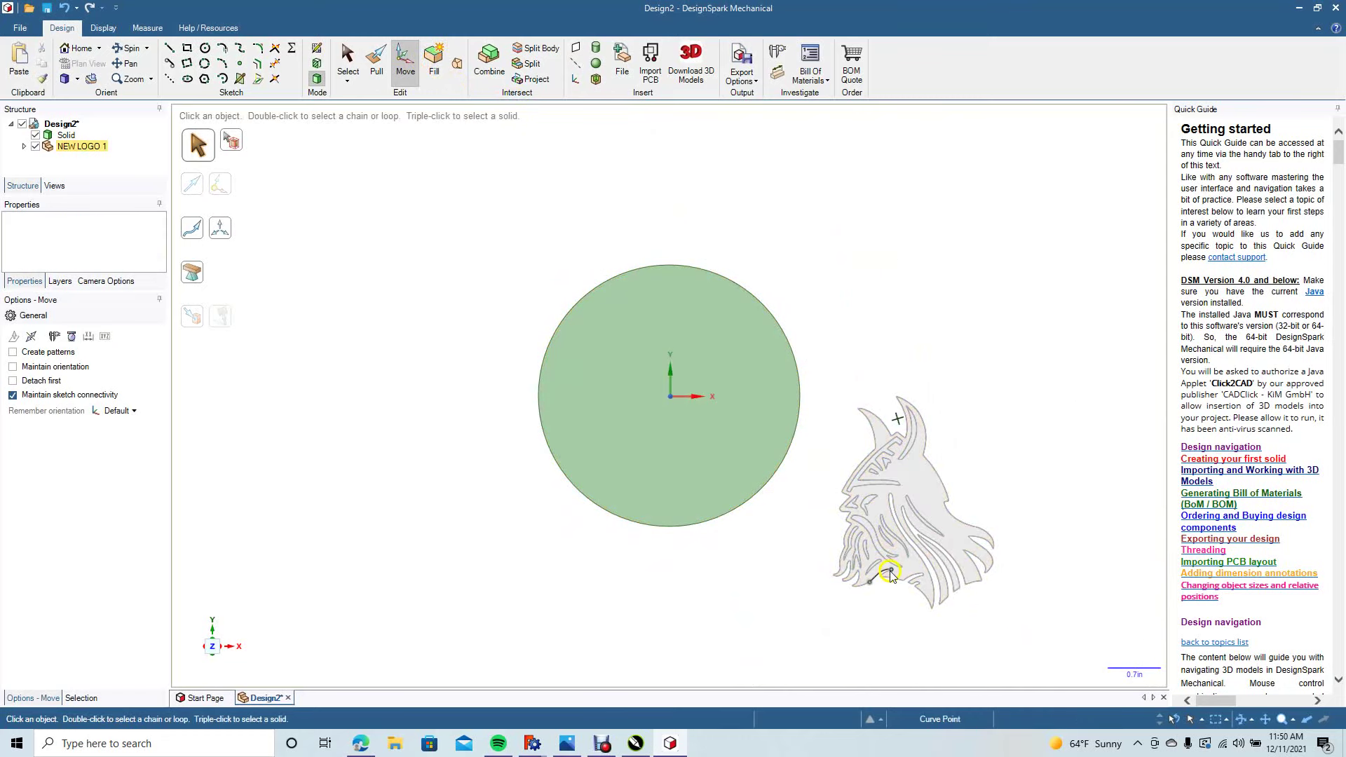
Select the filled helmet band, horn stripe and two small helmet detail faces of the viking head
scroll(896, 550, "up", 5)
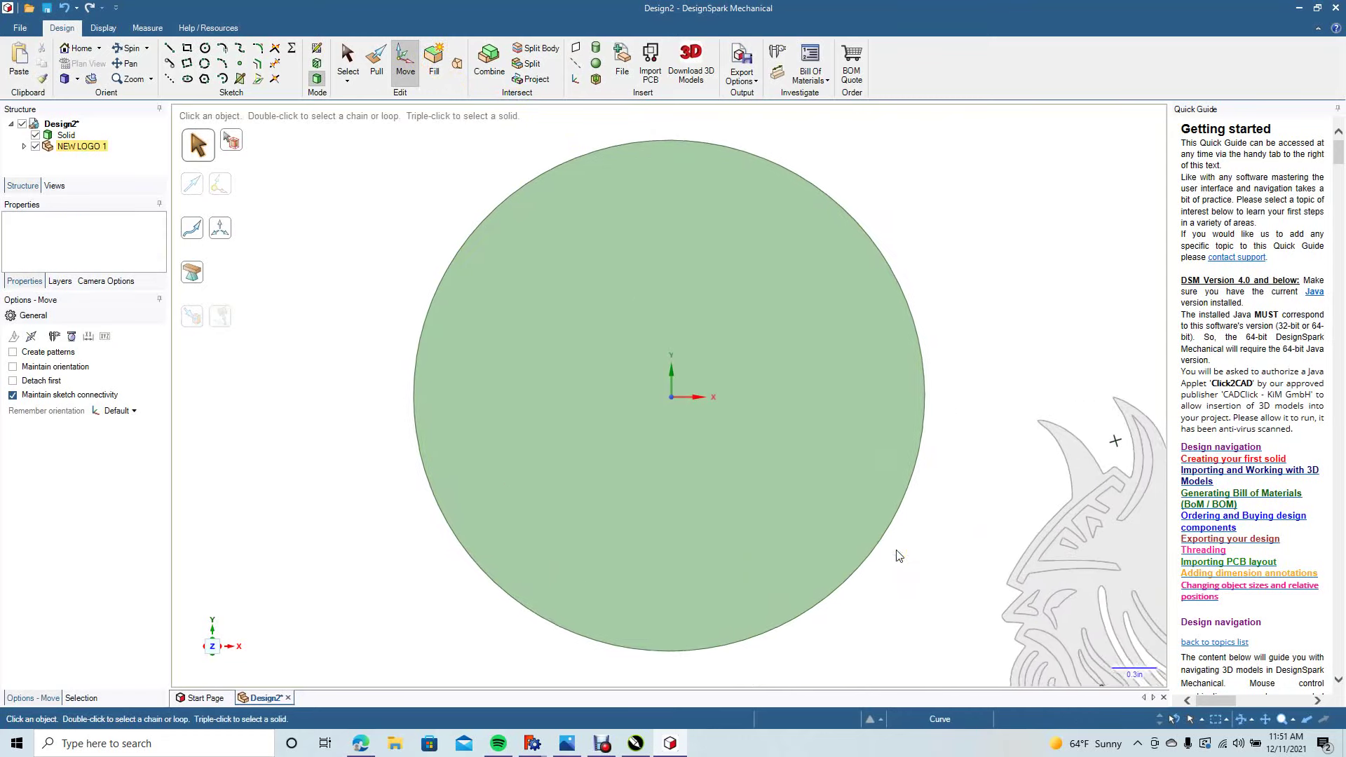
left_click(129, 63)
left_click_drag(714, 371, 302, 240)
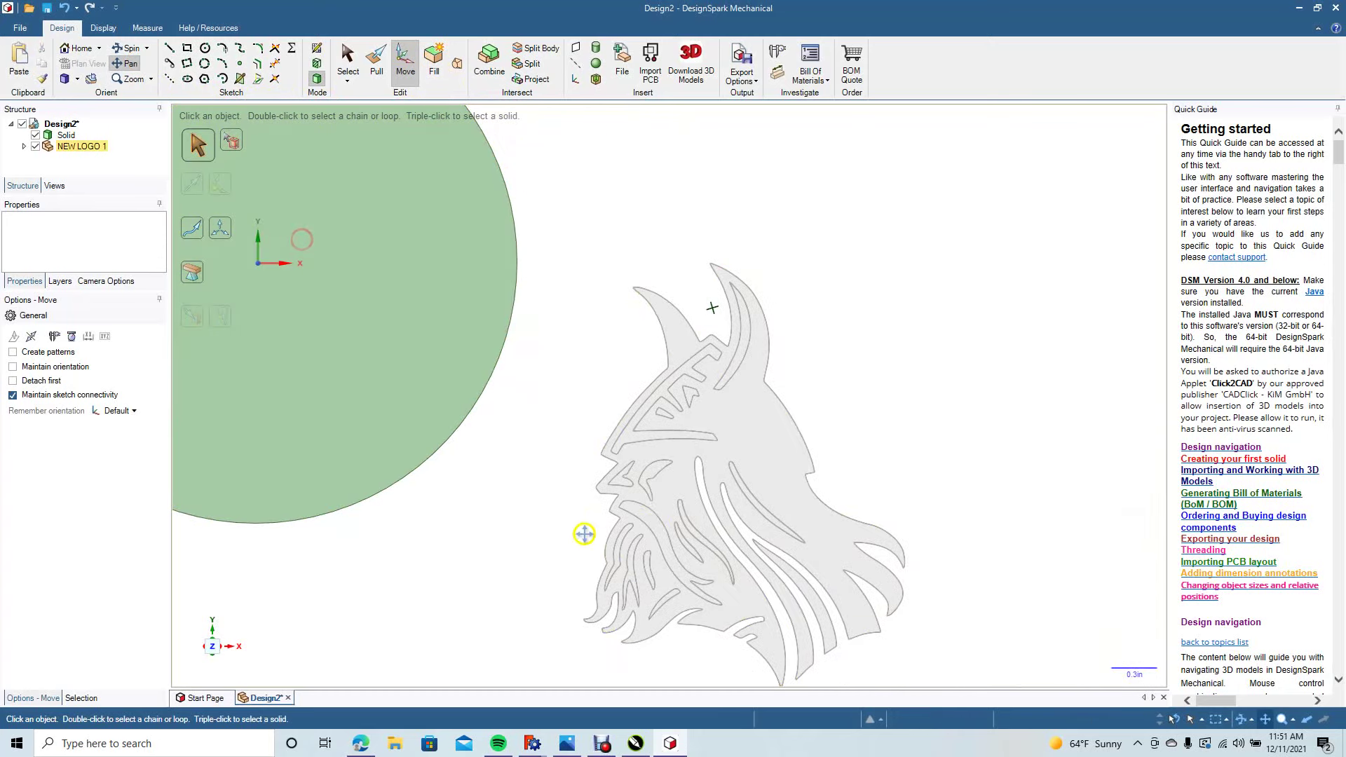
scroll(515, 541, "up", 5)
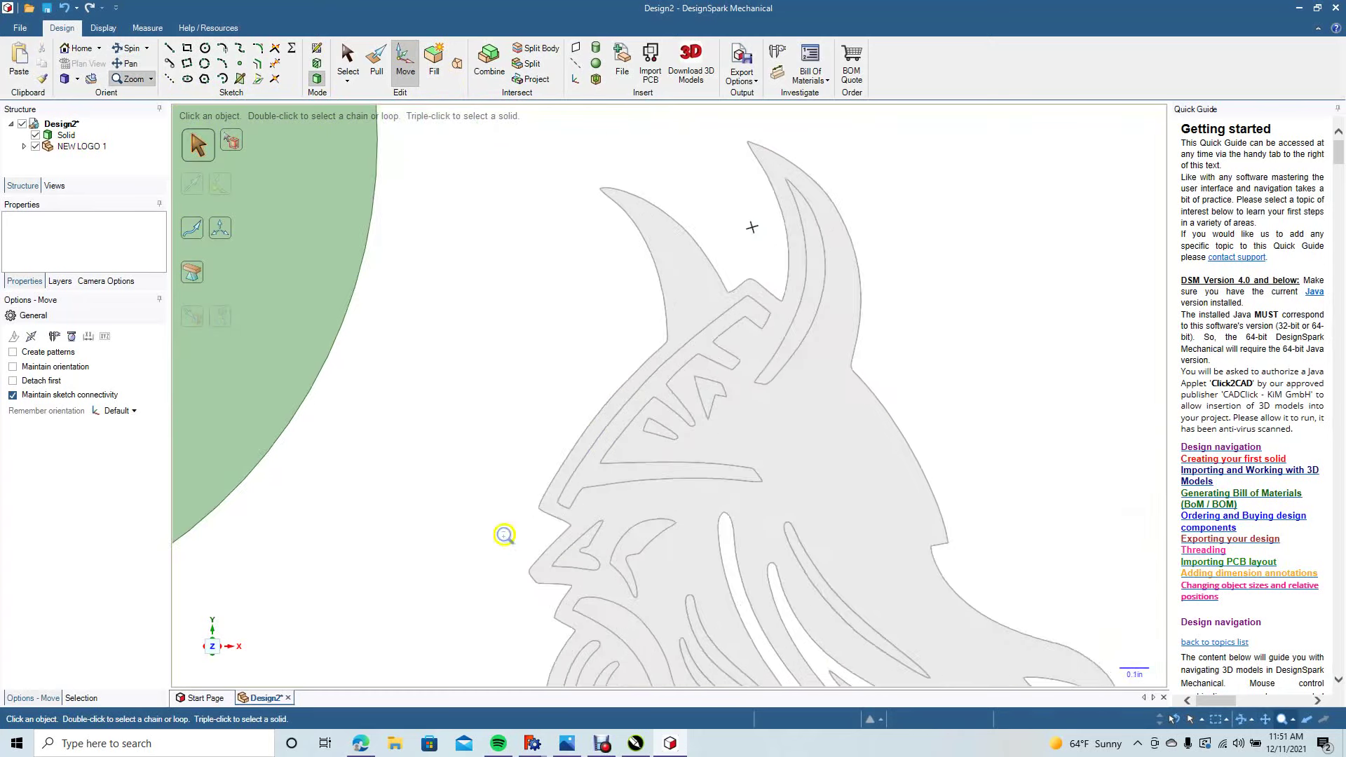
left_click(129, 63)
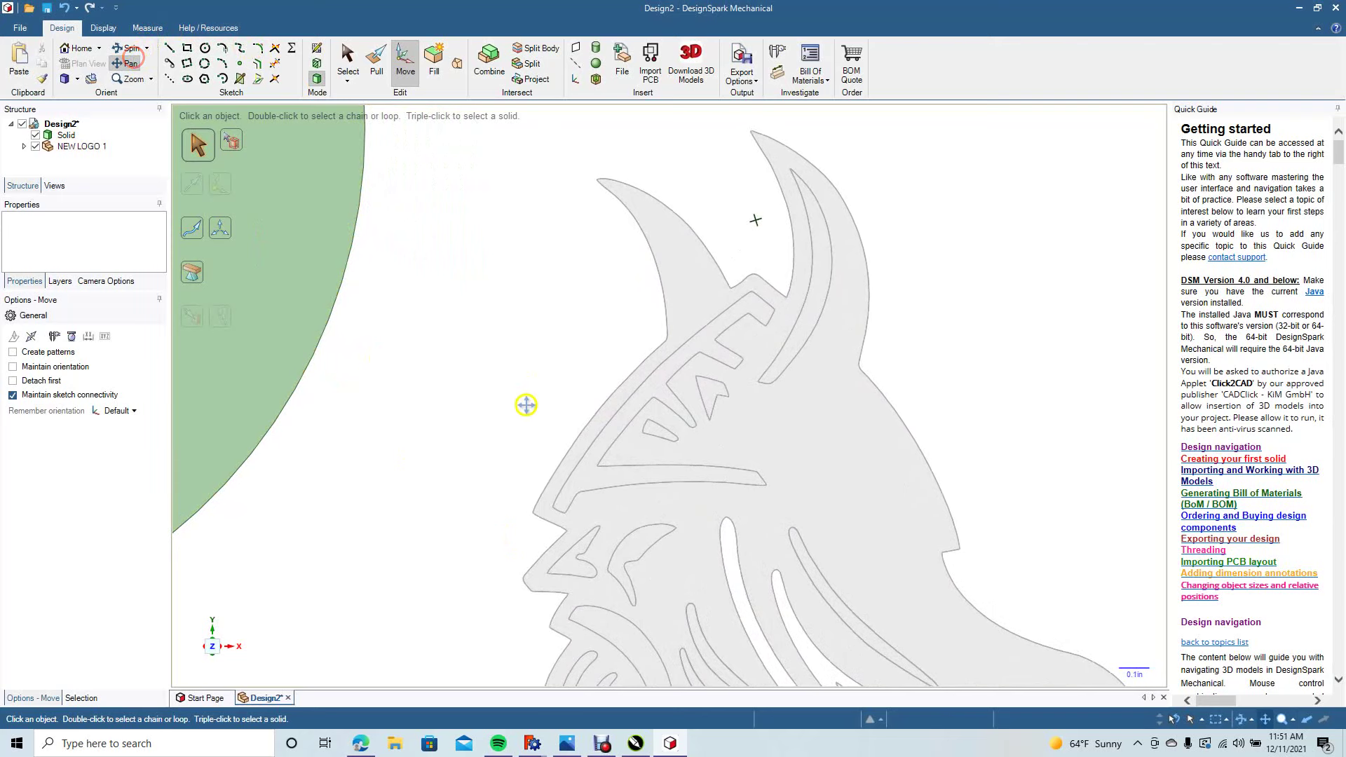
left_click_drag(511, 412, 535, 276)
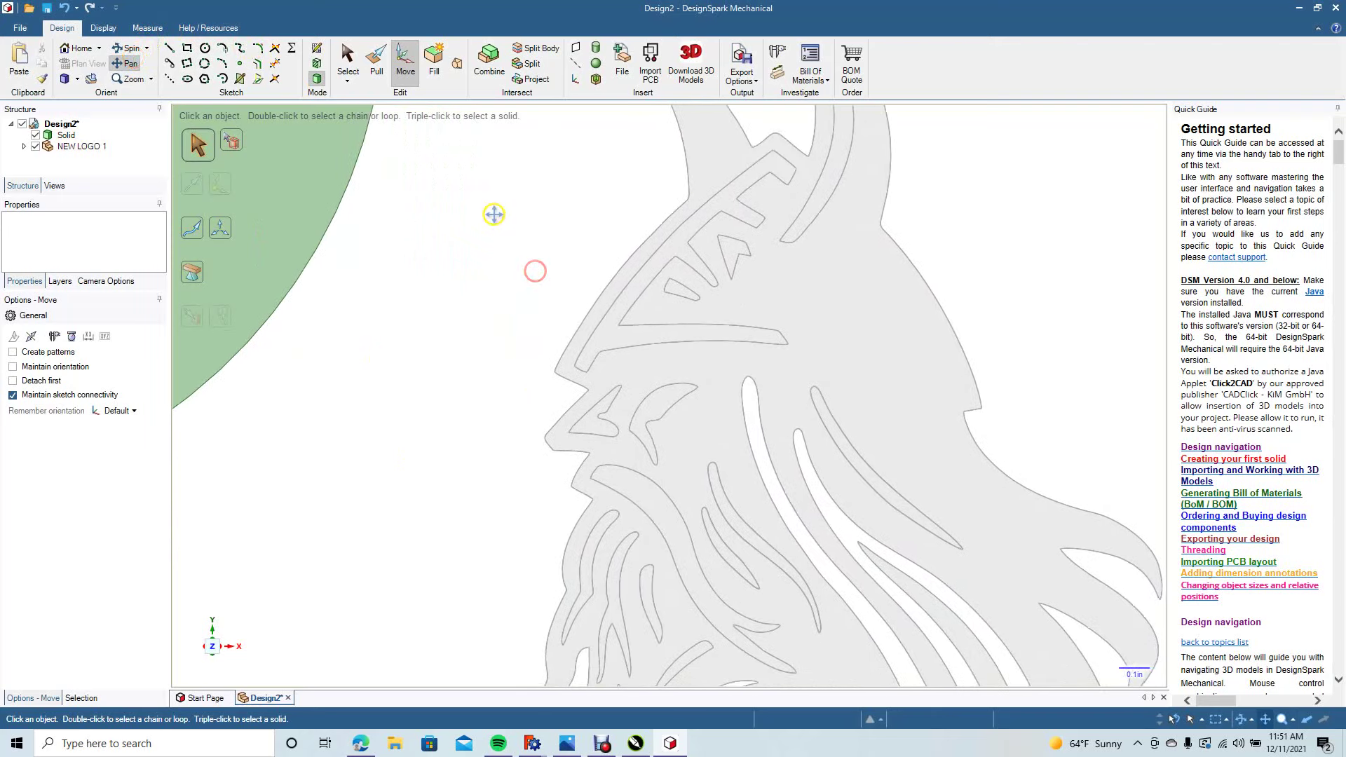
left_click(349, 59)
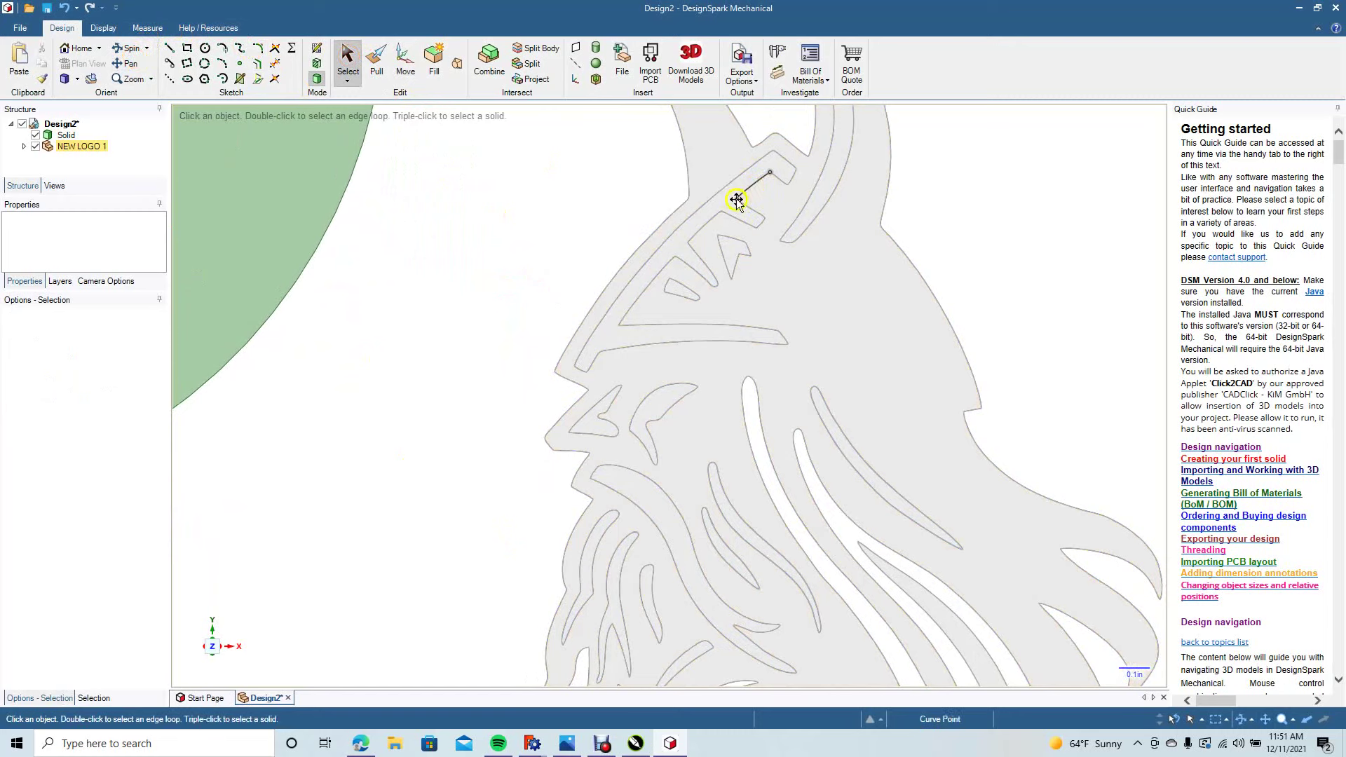
left_click(717, 203)
left_click(803, 214, "ctrl")
left_click(730, 255, "ctrl")
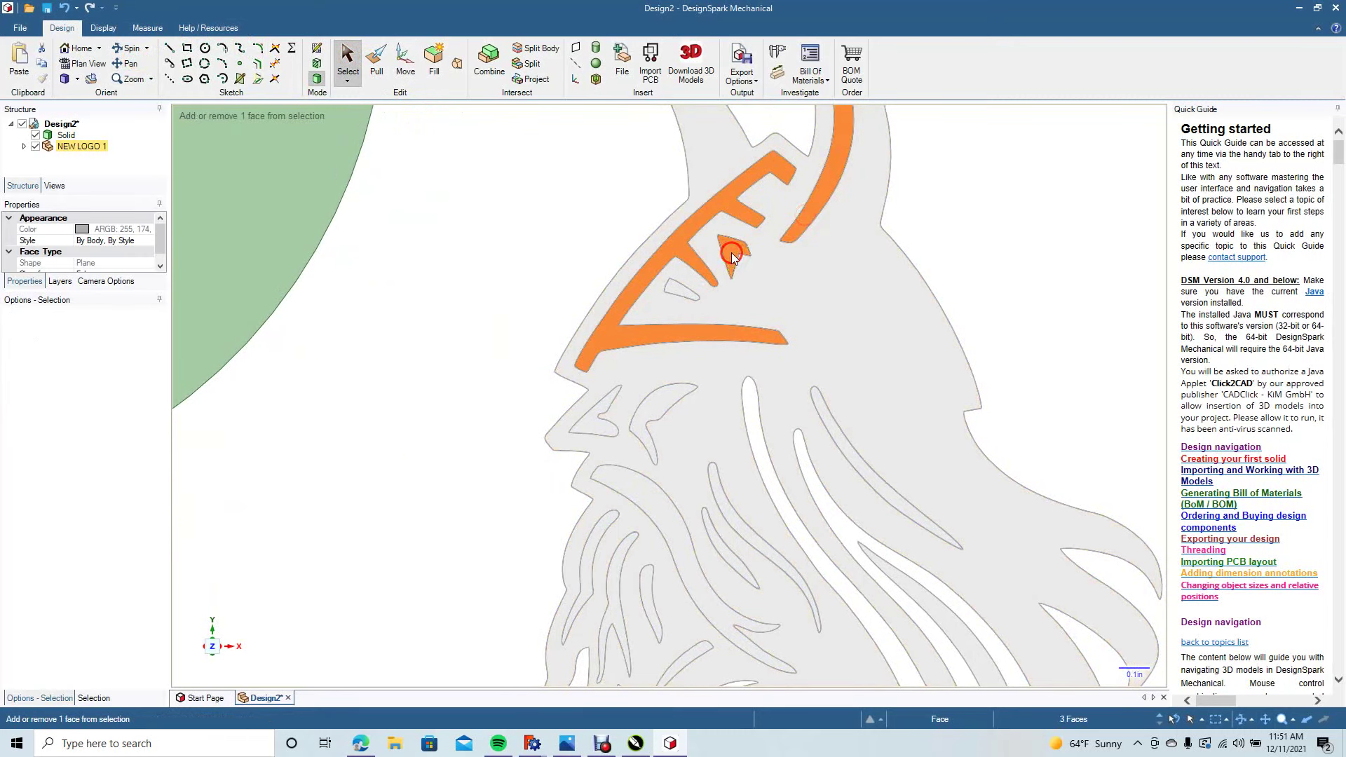
left_click(680, 295, "ctrl")
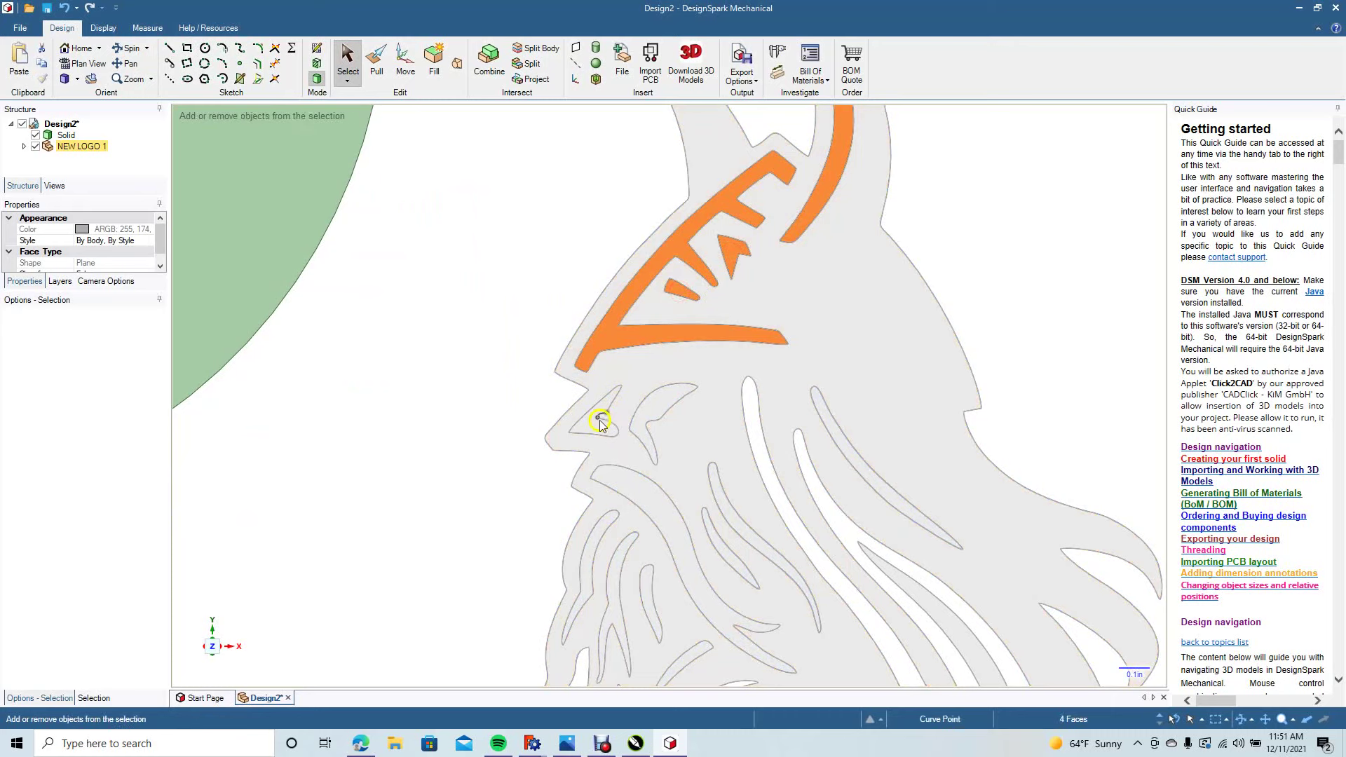
Add the filled eye, moustache, beard and hair strand faces of the viking head to the selection and delete all selected faces
left_click(589, 423, "ctrl")
left_click(649, 407, "ctrl")
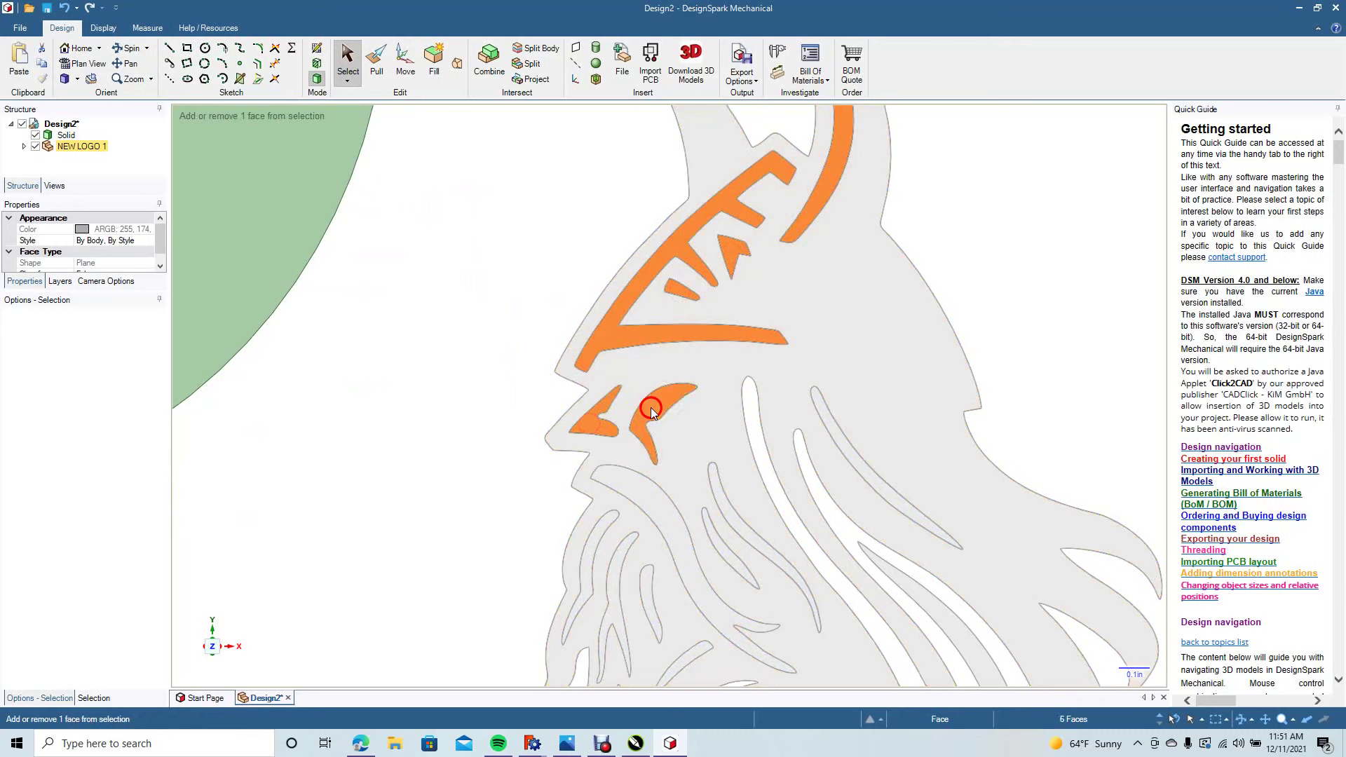
left_click(721, 507, "ctrl")
left_click(712, 533, "ctrl")
left_click(676, 532, "ctrl")
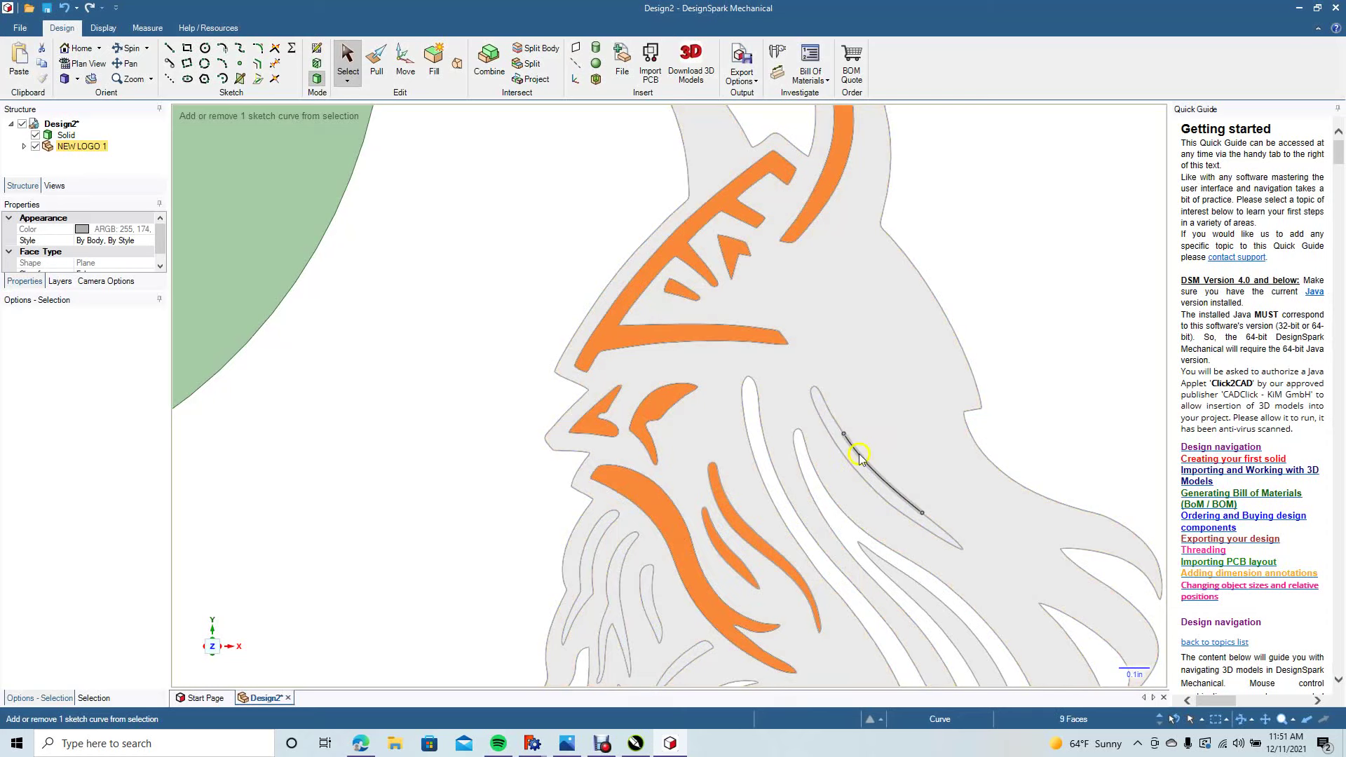
left_click(852, 459, "ctrl")
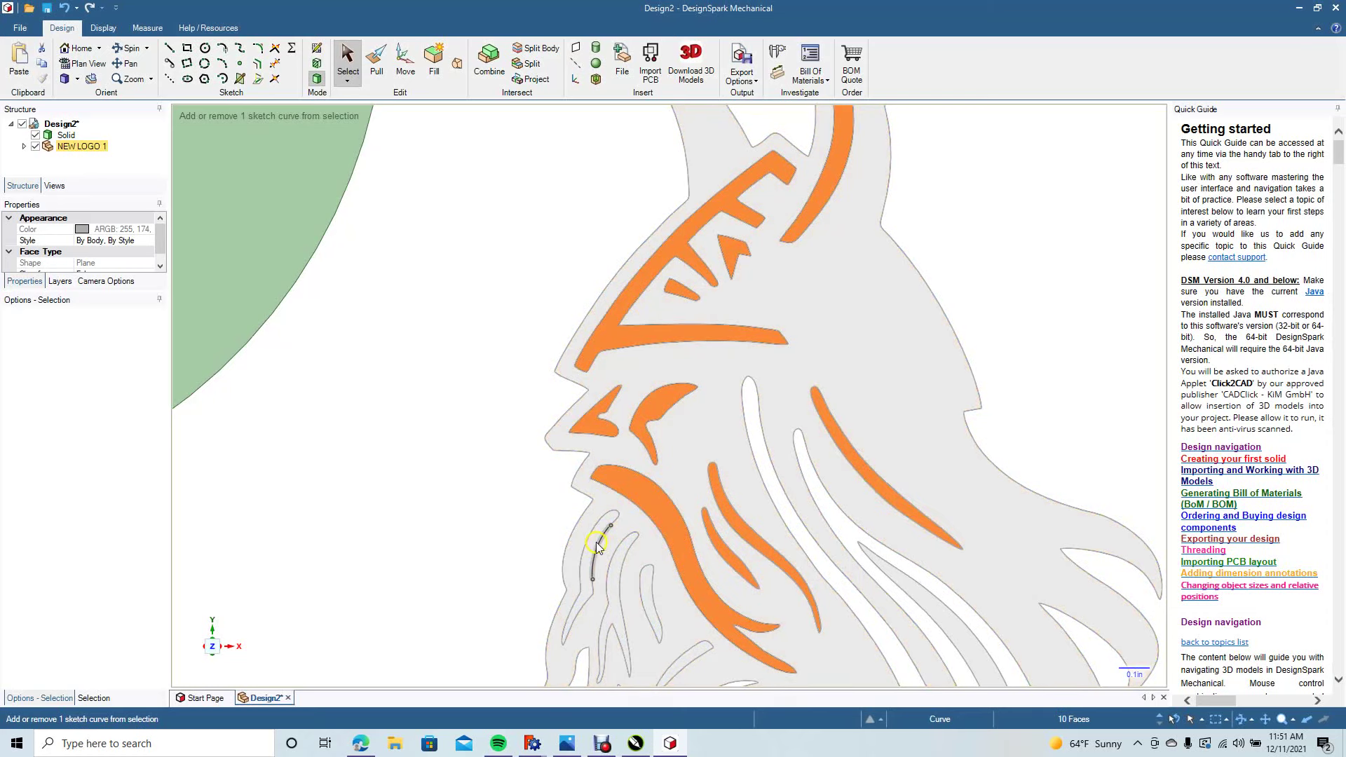
left_click(592, 542, "ctrl")
left_click(621, 579, "ctrl")
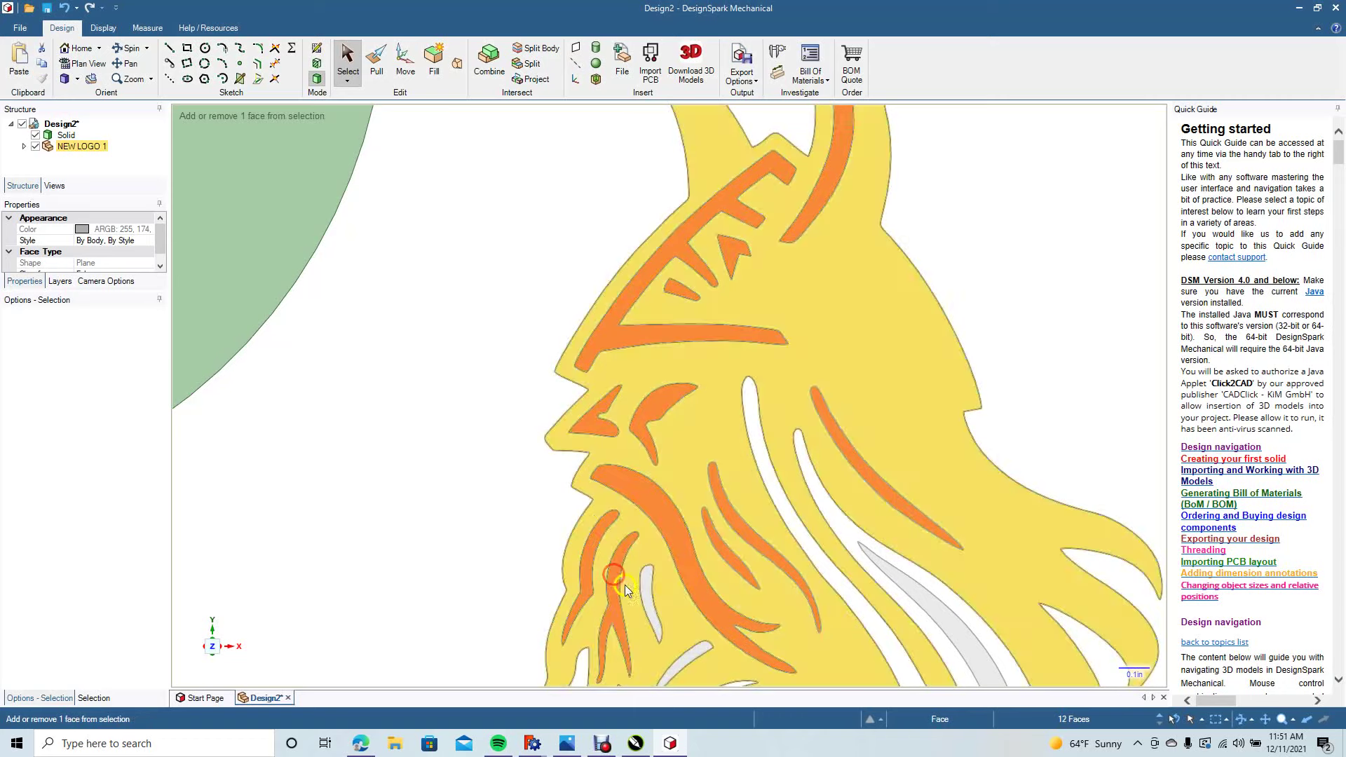
left_click(645, 599, "ctrl")
left_click(689, 655, "ctrl")
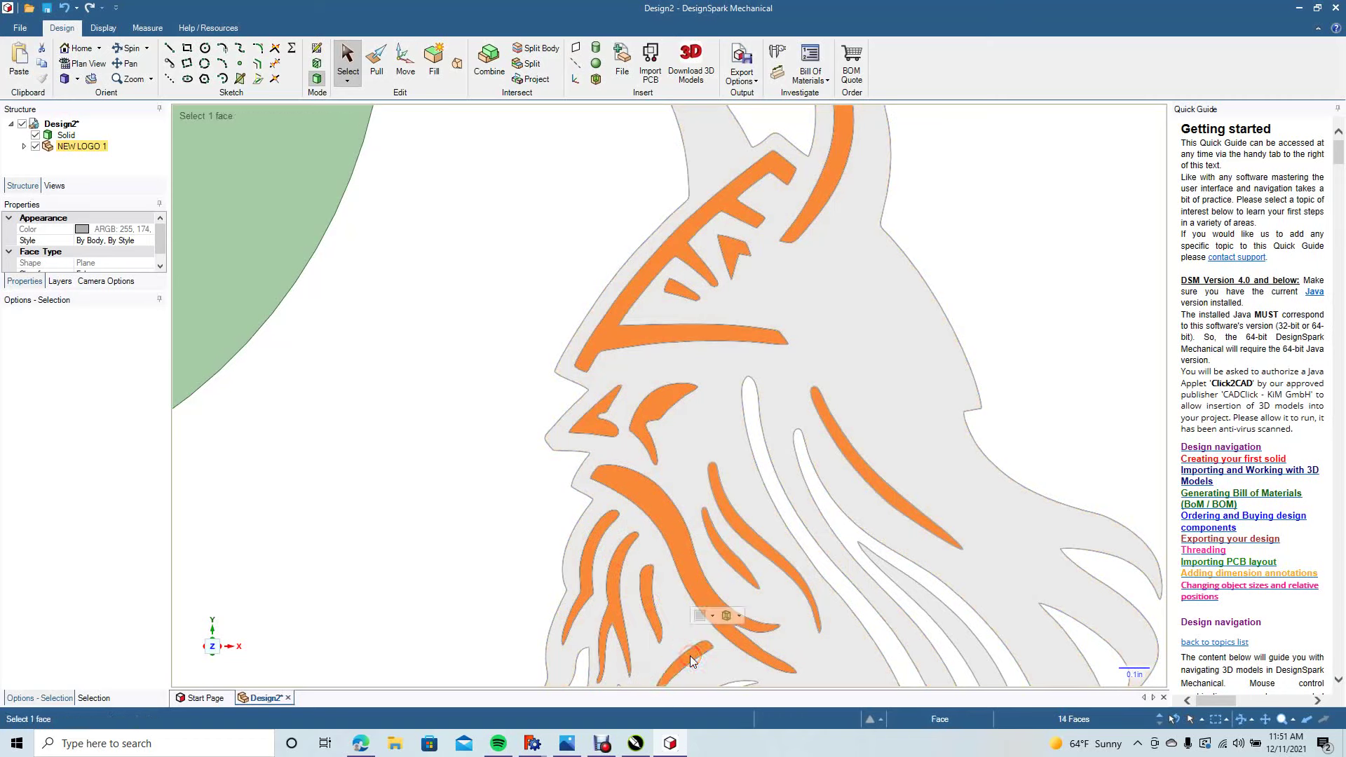
key("Escape")
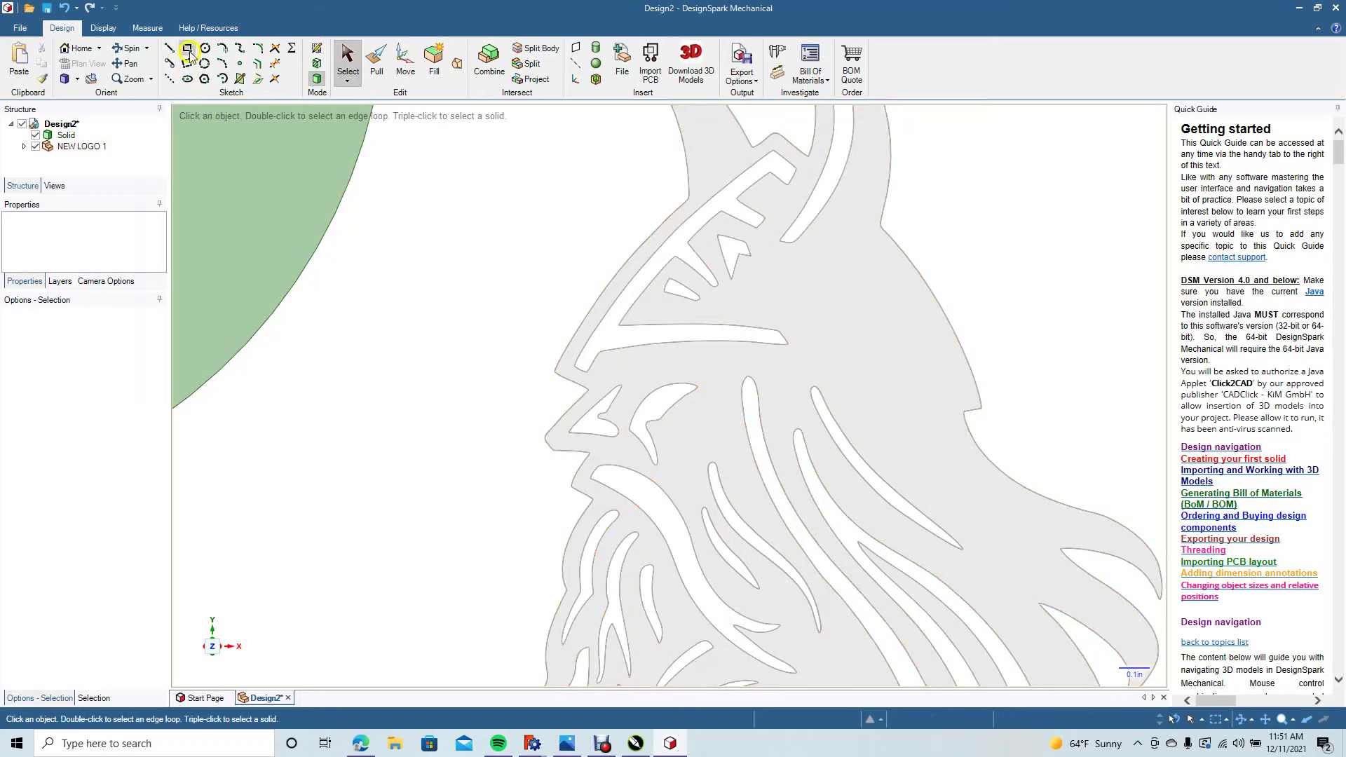
Move the whole viking head surface onto the disc, about 2.5 in left and 2.34 in up, plus another 0.12 in left
scroll(388, 208, "down", 5)
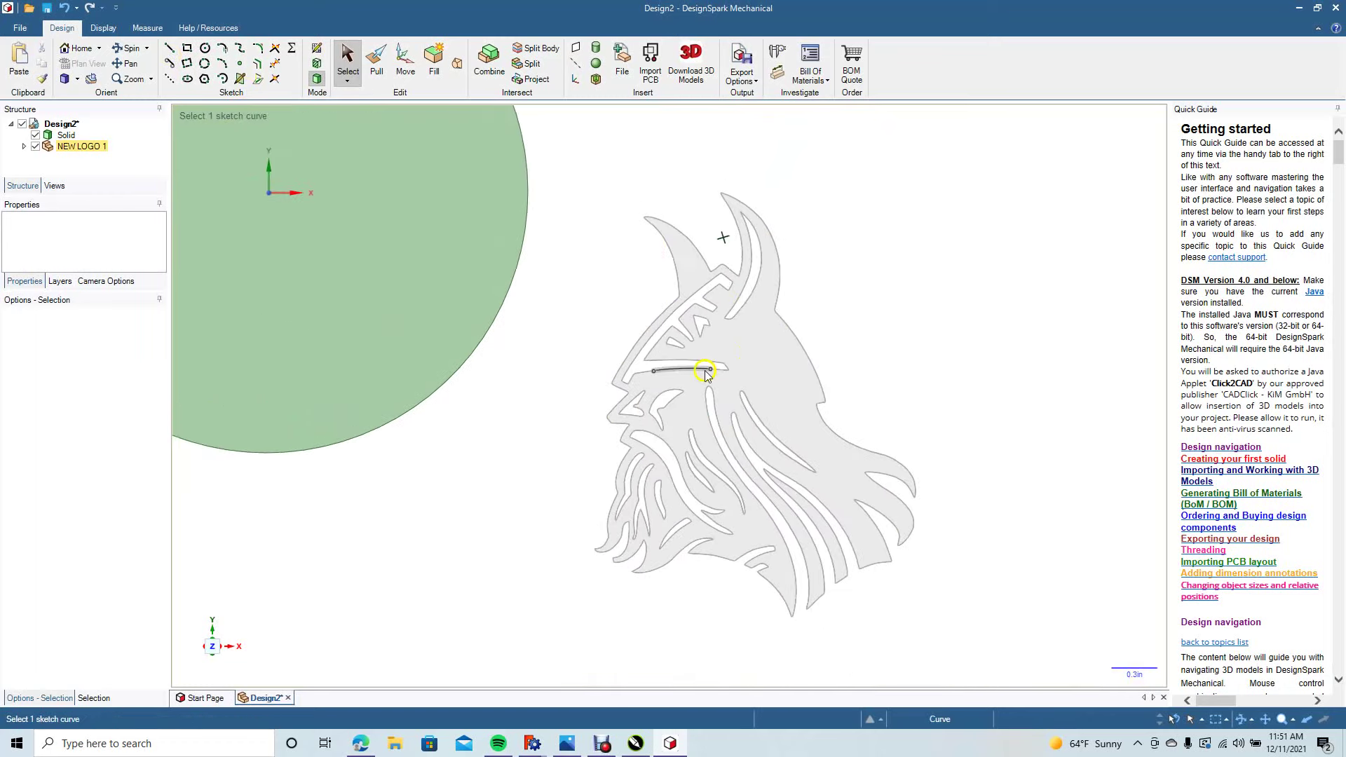
left_click_drag(559, 156, 1003, 685)
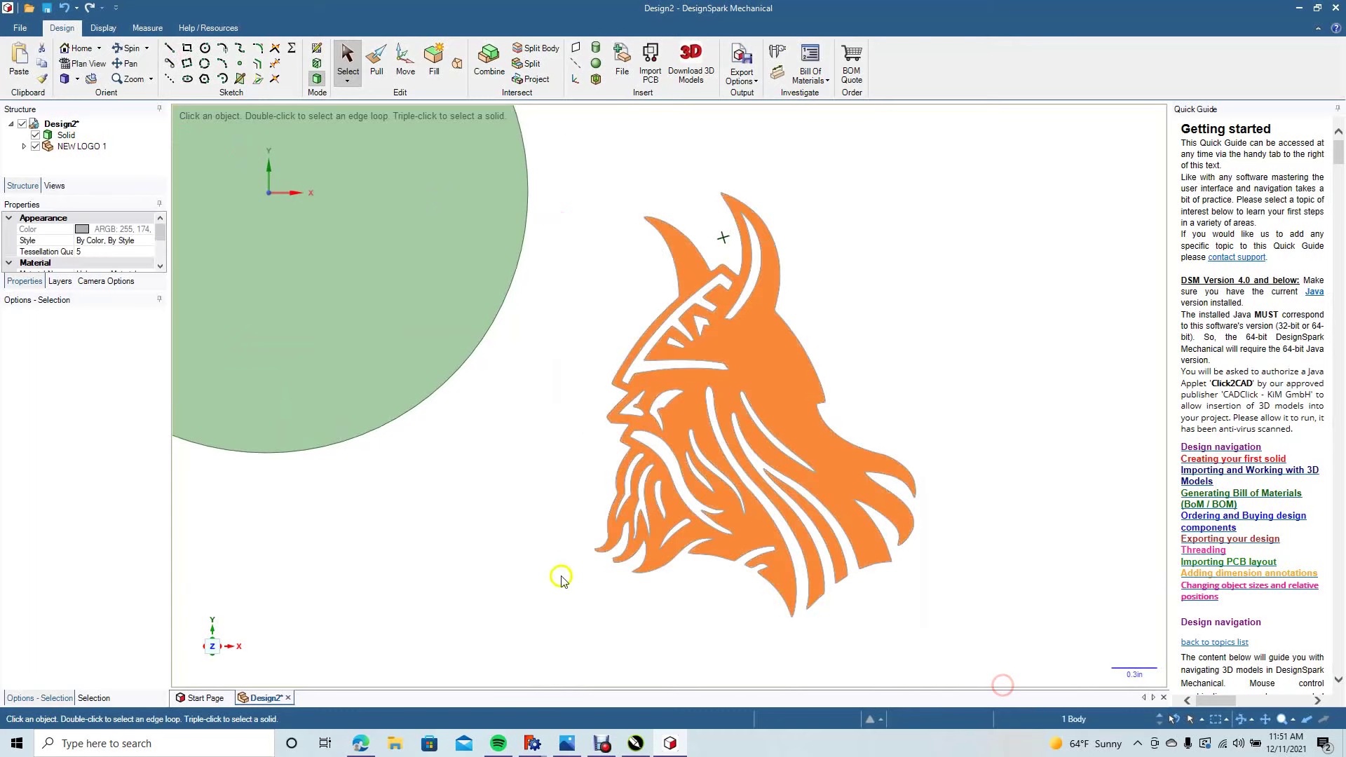
scroll(468, 547, "down", 2, "ctrl")
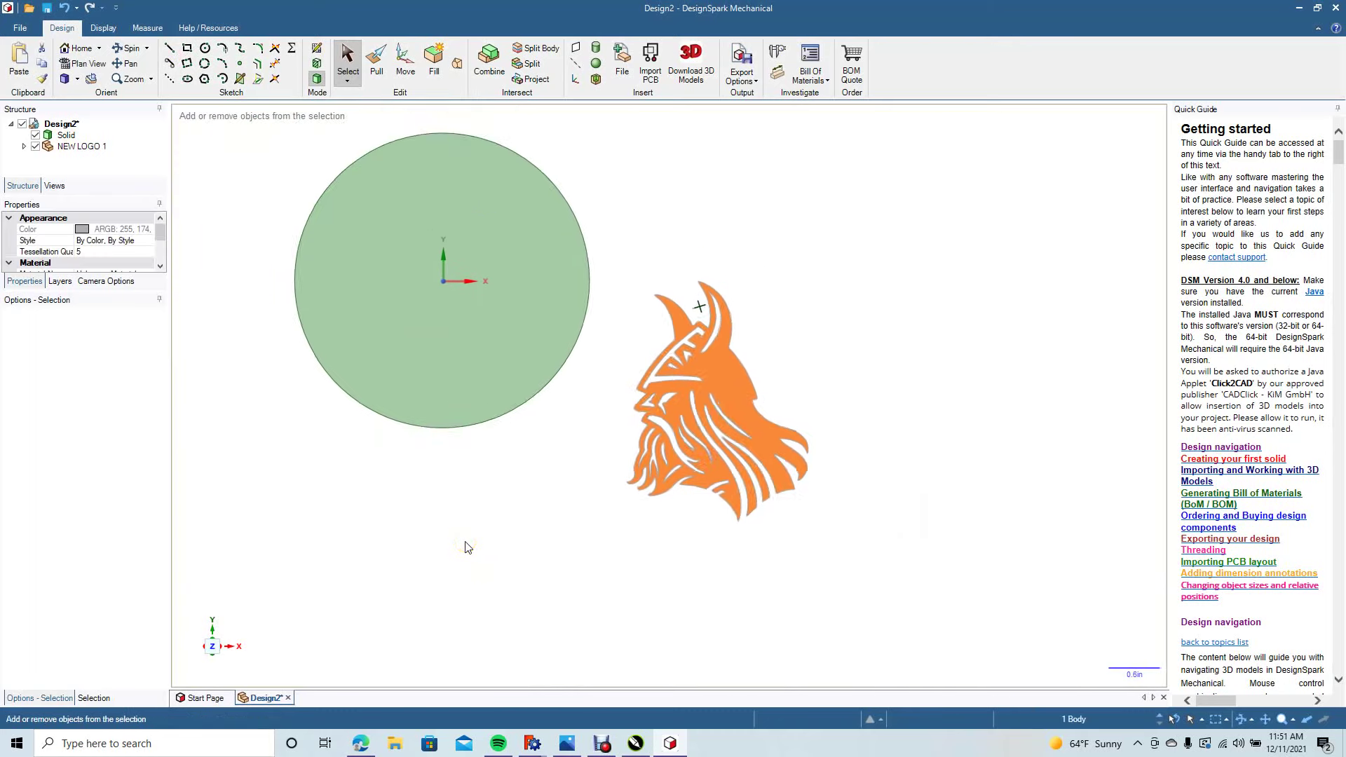
scroll(467, 547, "down", 1, "ctrl")
left_click(405, 73)
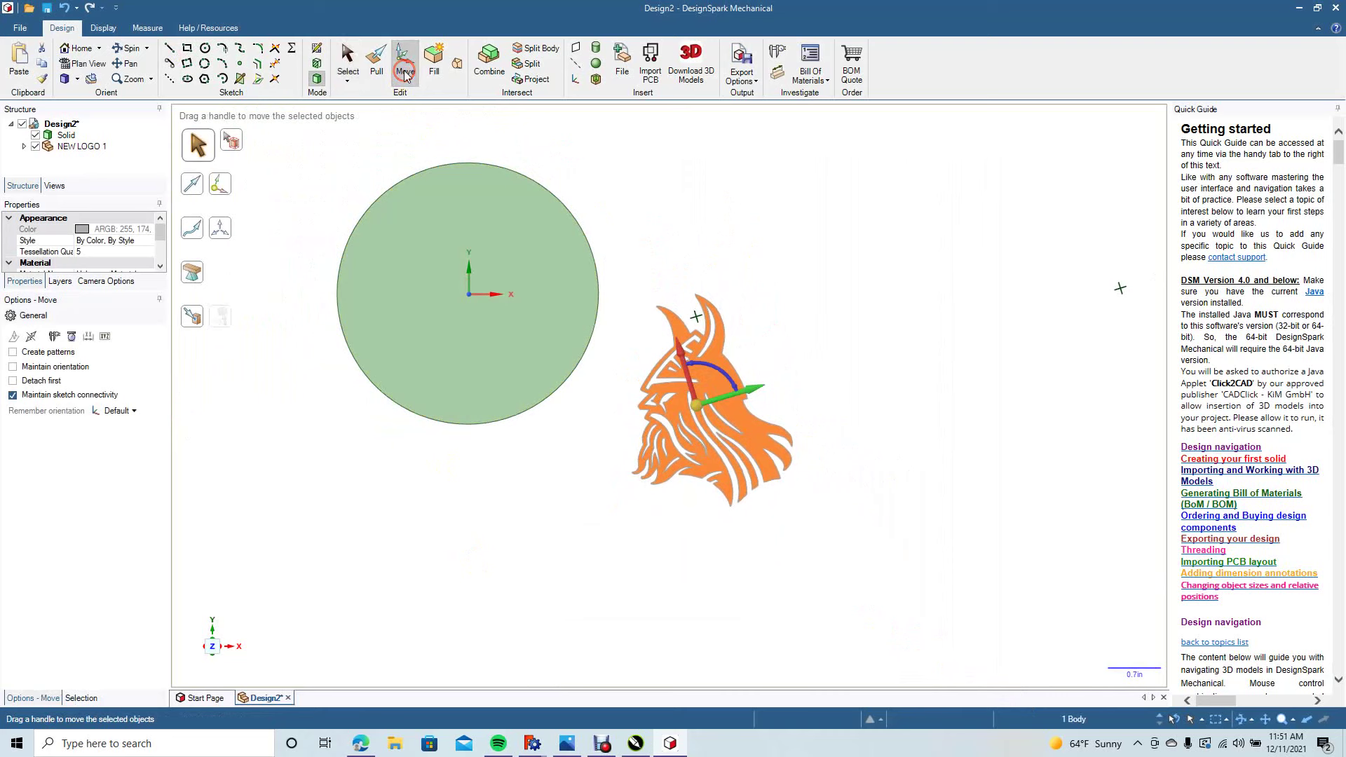
left_click(752, 394)
left_click_drag(752, 394, 581, 444)
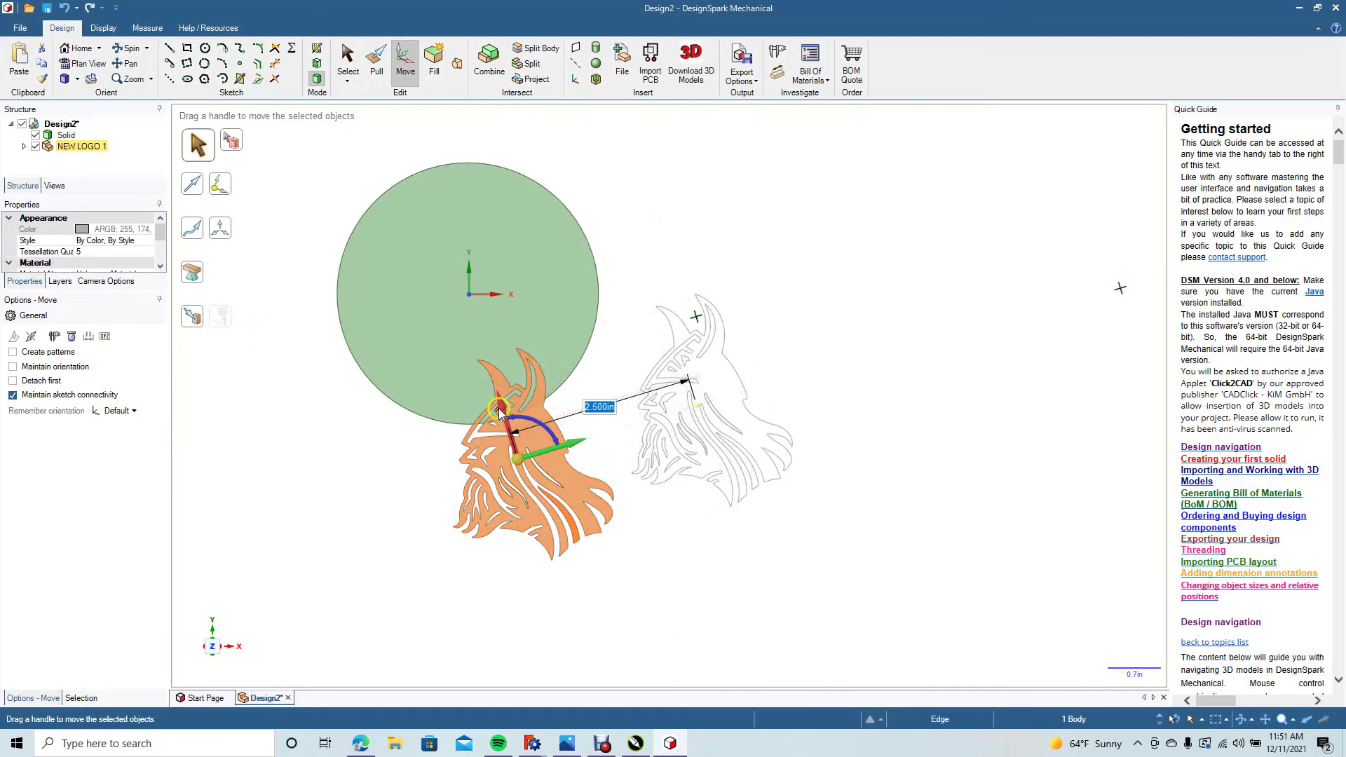
left_click_drag(504, 407, 439, 244)
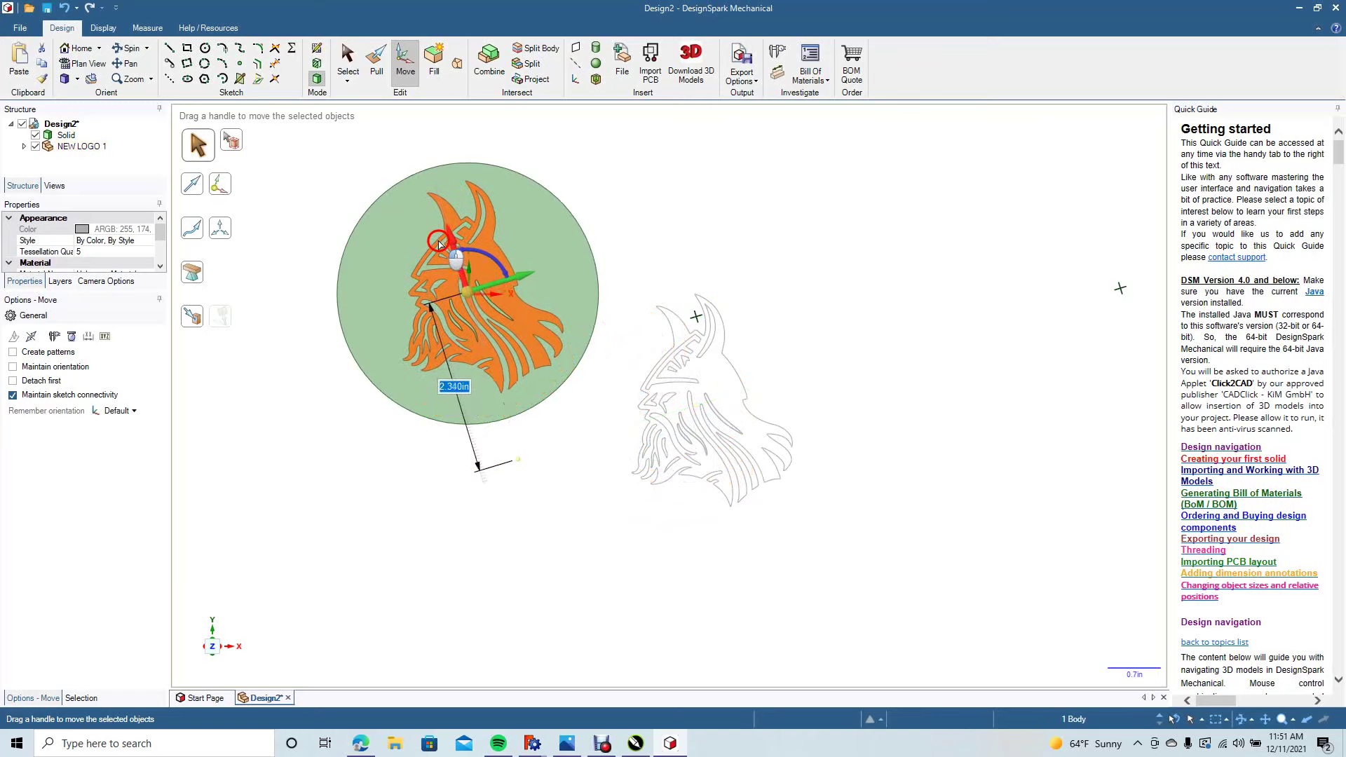
mouse_move(526, 276)
left_mouse_down()
mouse_move(512, 298)
mouse_move(522, 293)
left_mouse_up()
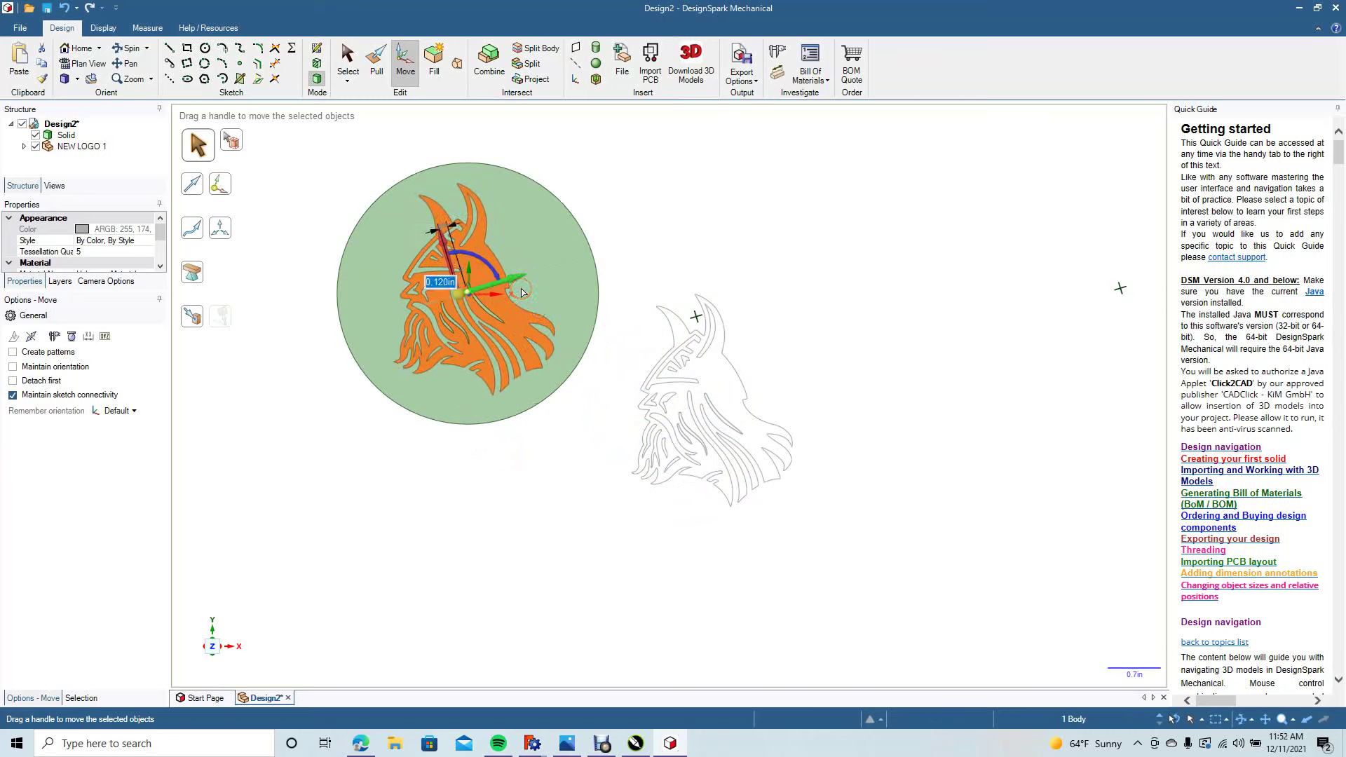
Try to cut the viking head into the disc by pulling its surface with the Cut option, and undo it
left_click(132, 48)
left_click_drag(713, 231, 637, 247)
left_click(376, 62)
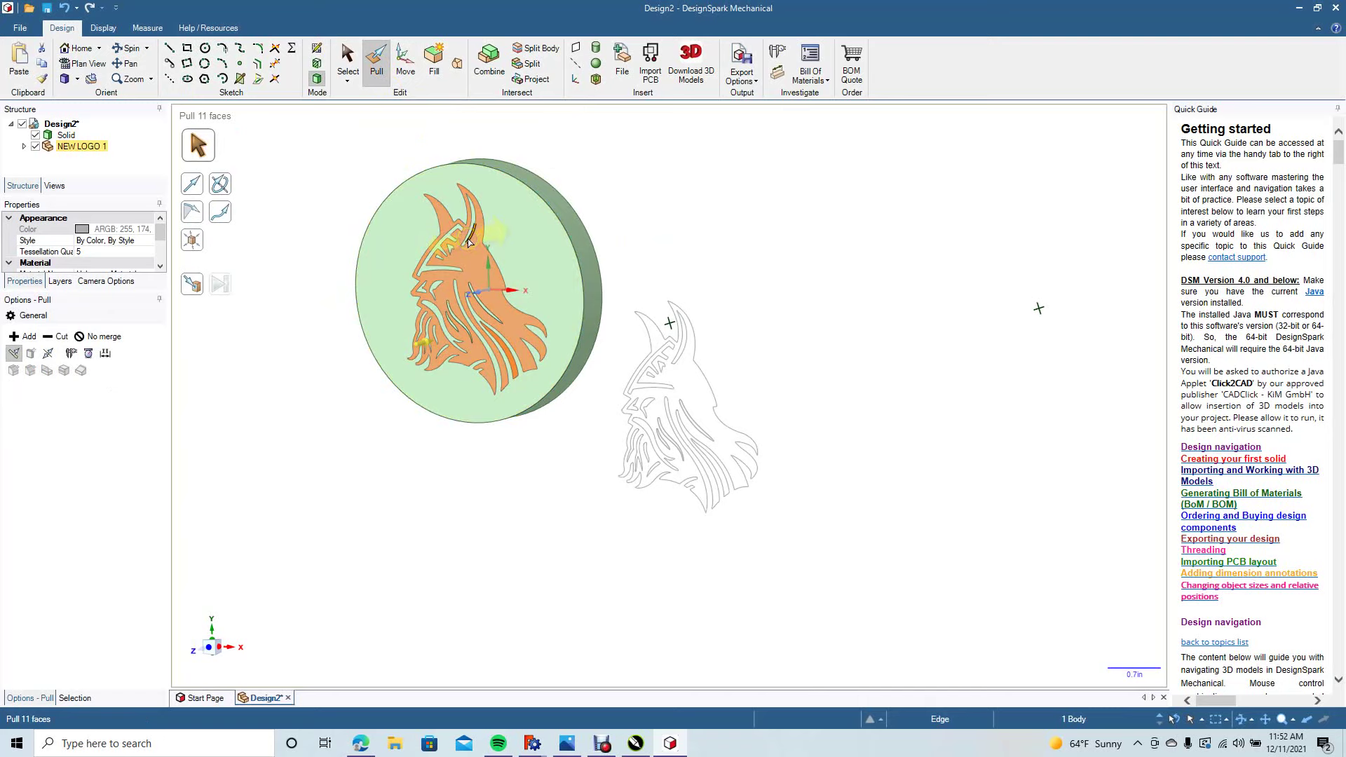
left_click(56, 337)
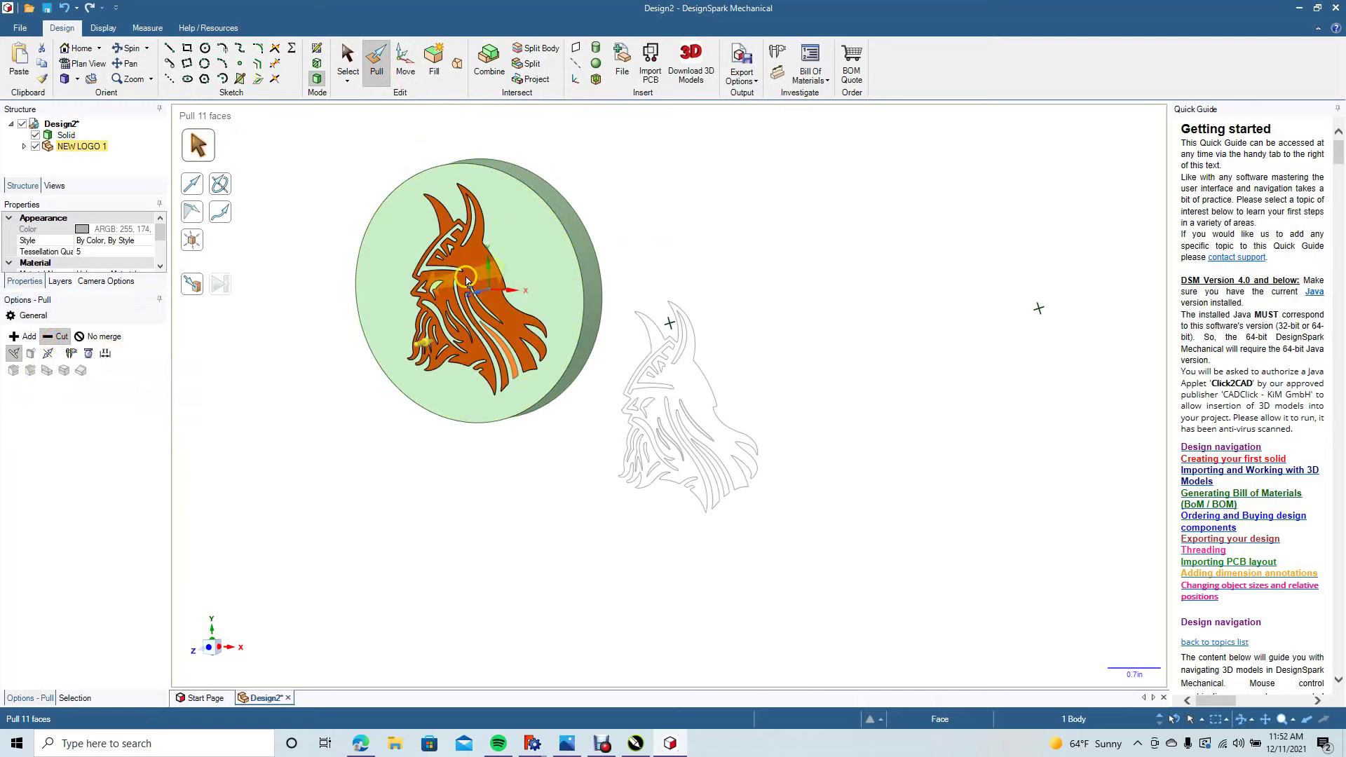
left_click_drag(476, 279, 488, 274)
key("Return")
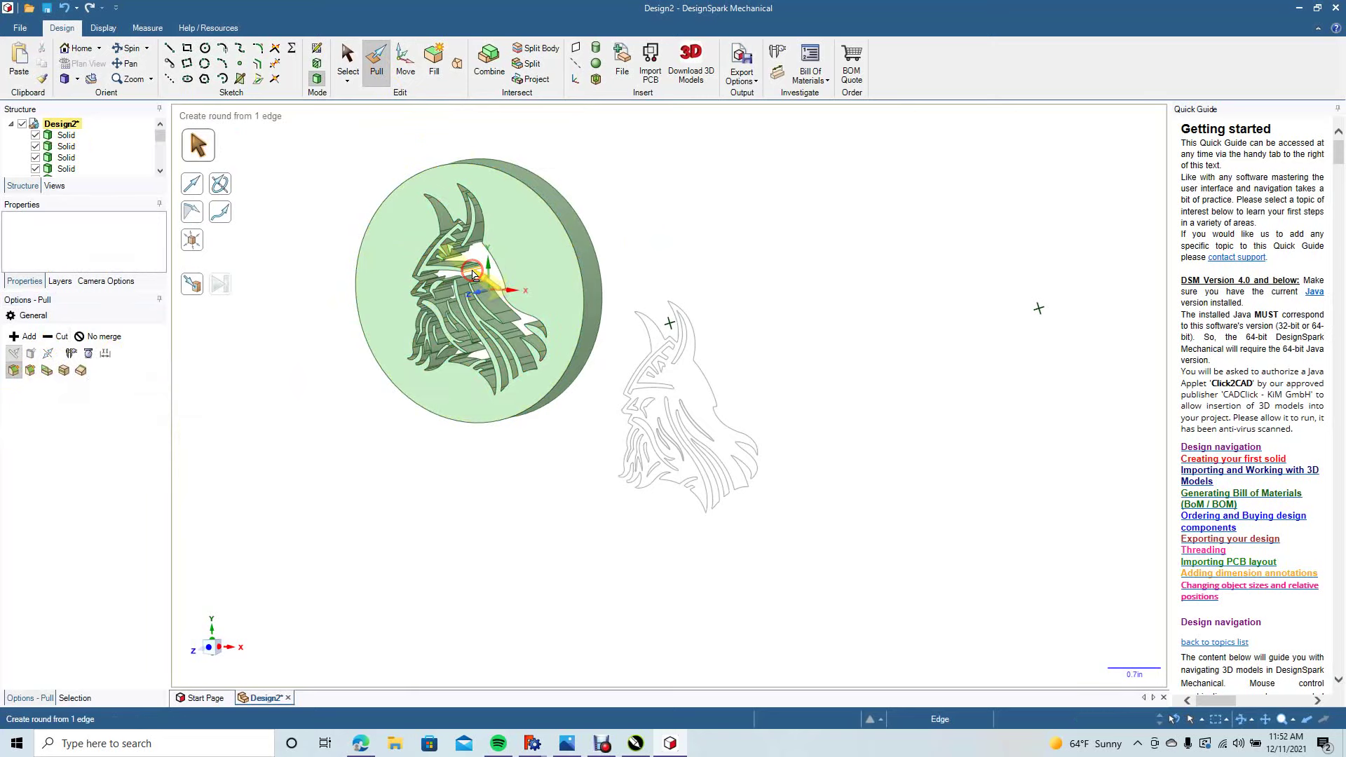
key("ctrl+z")
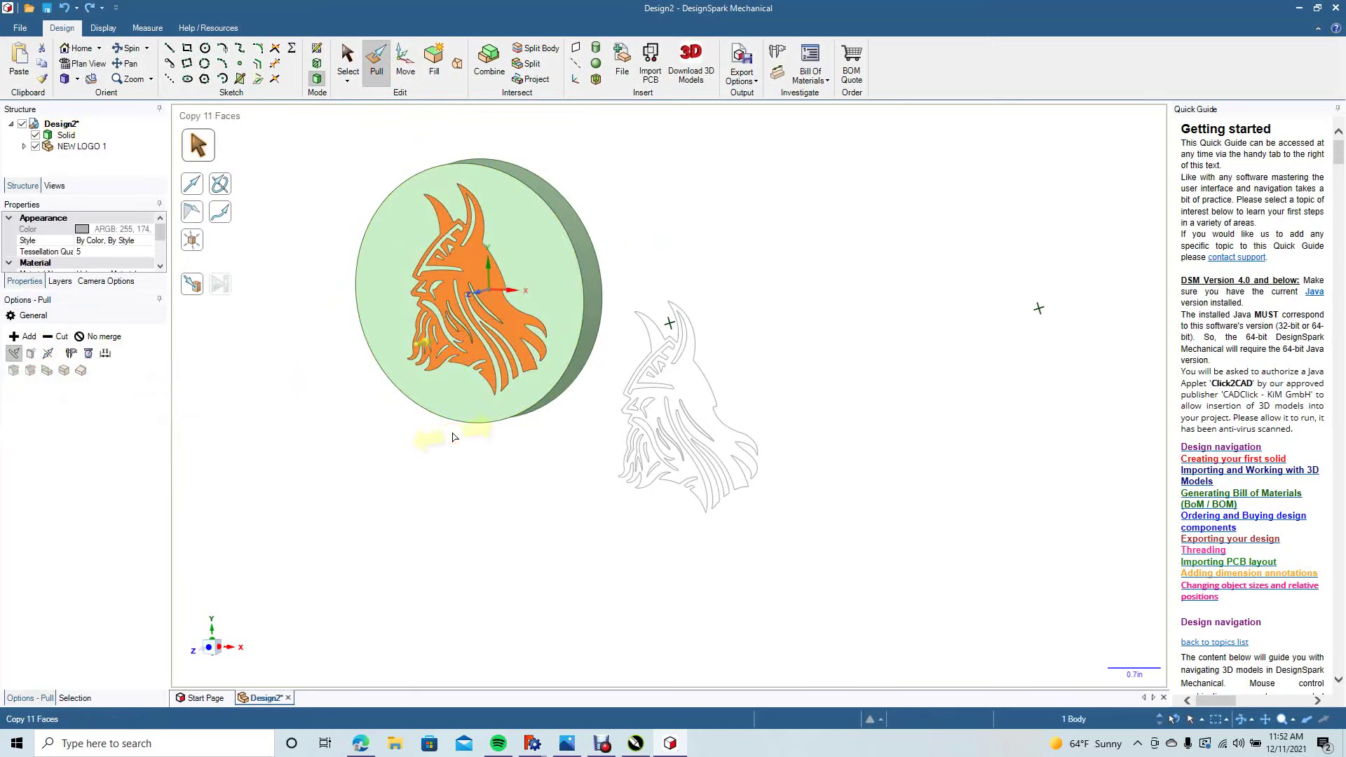
Pull the viking head surface about 0.15 in into the disc, inspect the recess, and undo the cut
mouse_move(475, 278)
left_mouse_down()
mouse_move(491, 274)
mouse_move(481, 281)
left_mouse_up()
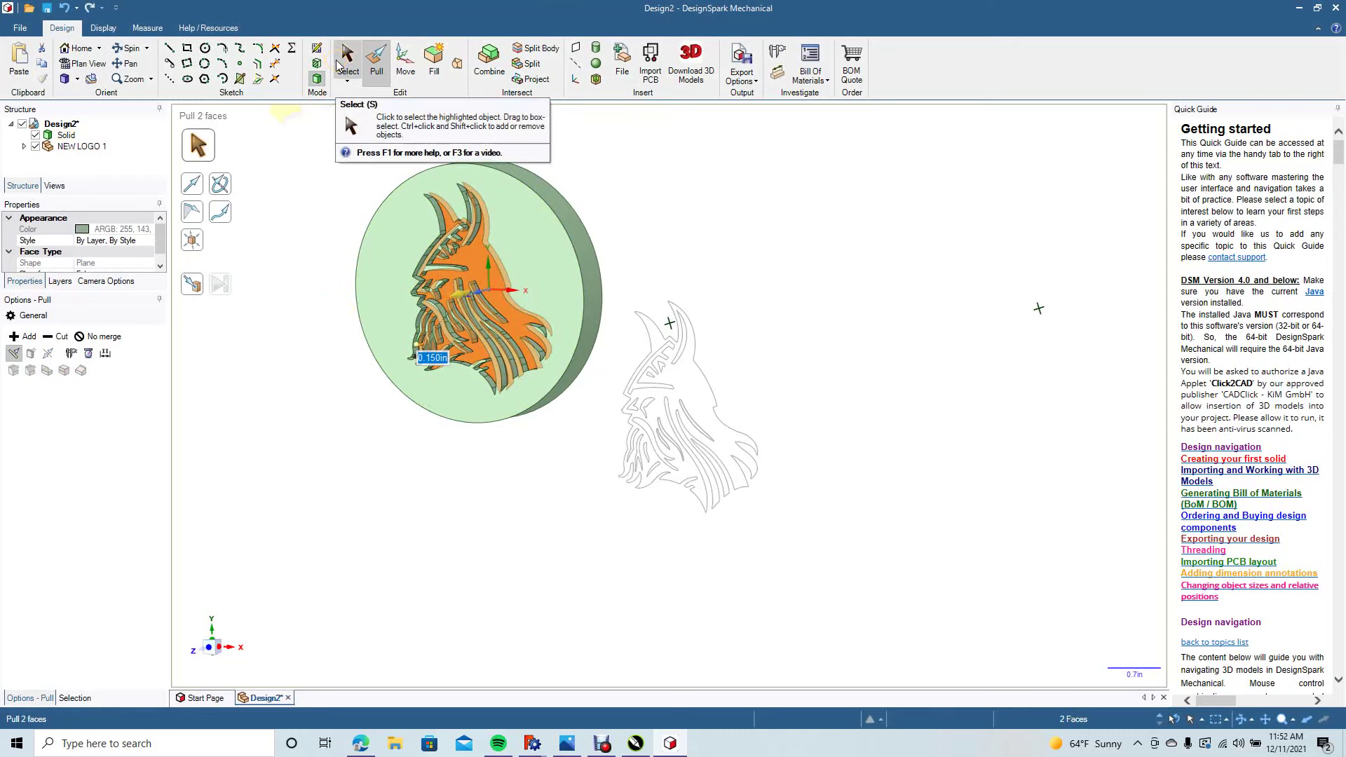
left_click(343, 62)
left_click(321, 186)
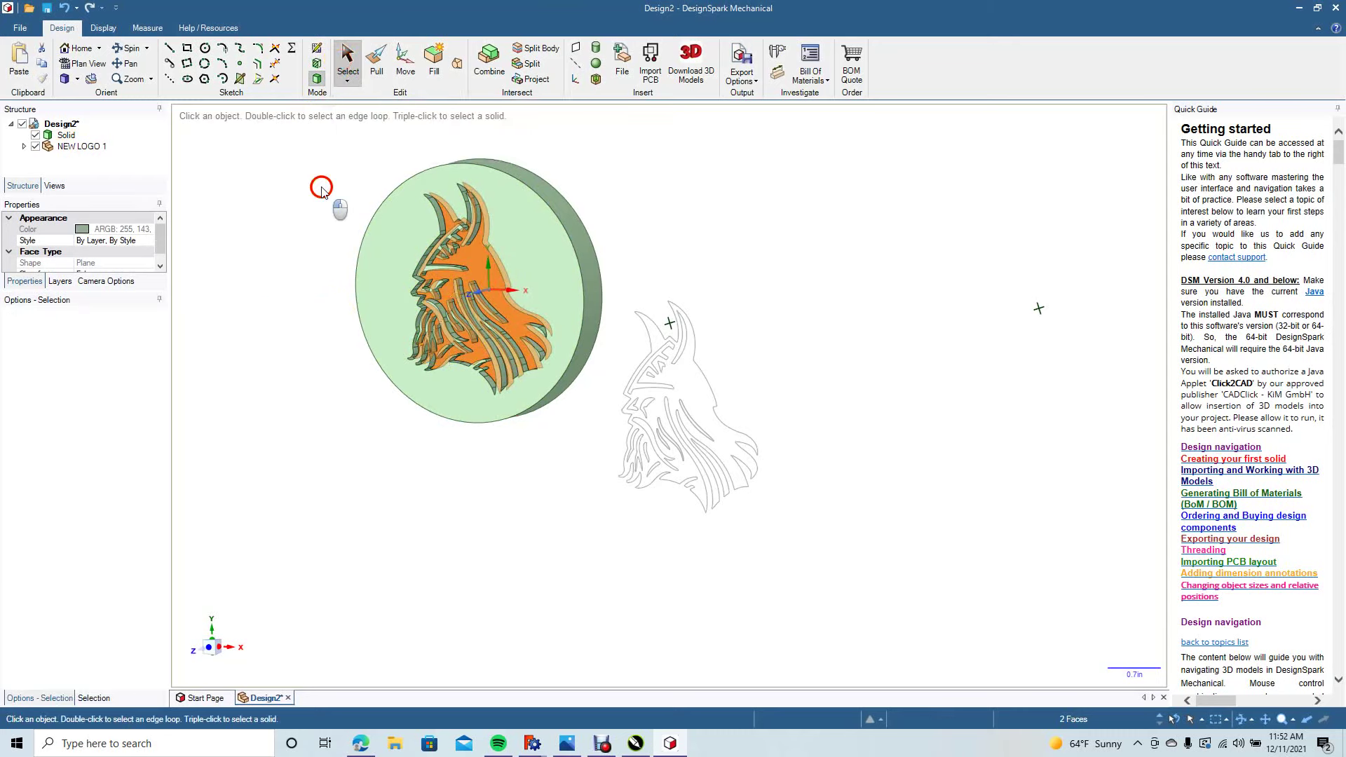
left_click(130, 48)
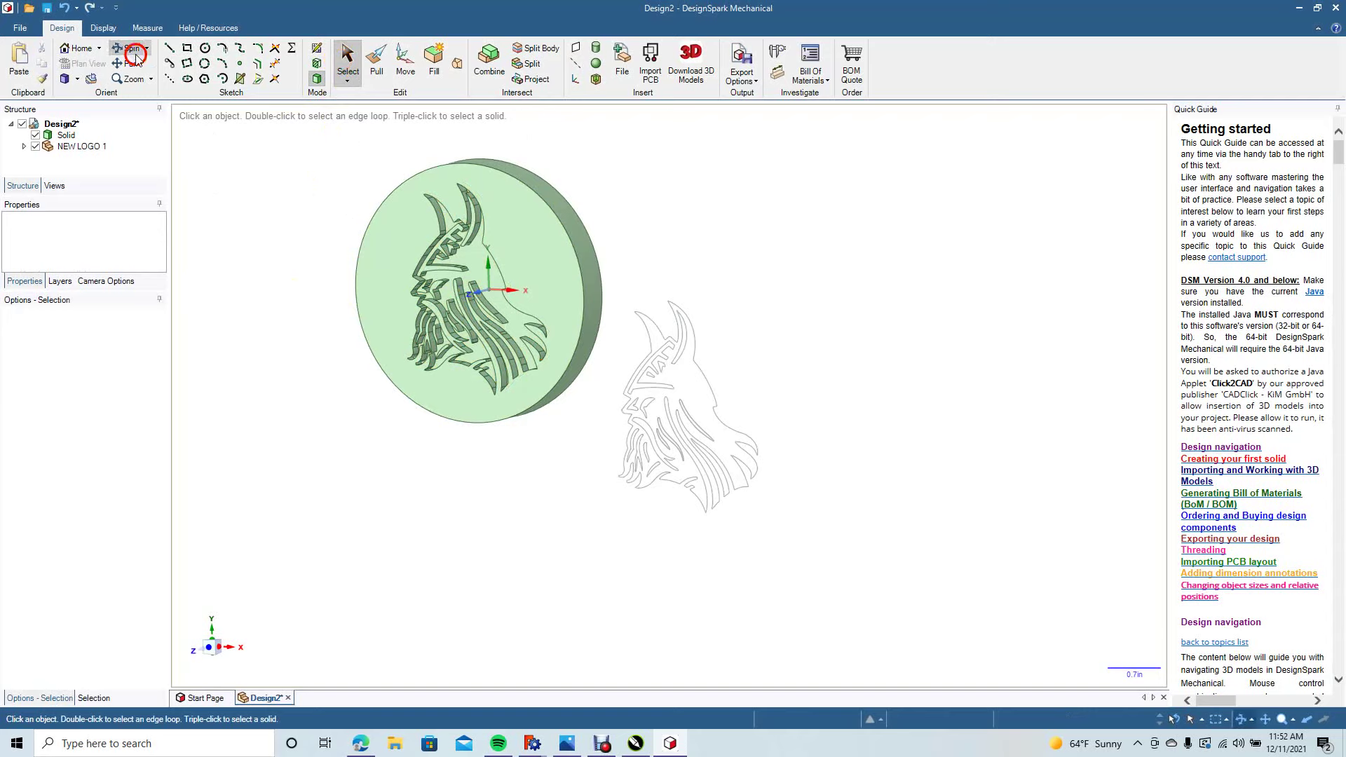
mouse_move(340, 361)
left_mouse_down()
mouse_move(377, 360)
mouse_move(379, 322)
mouse_move(498, 211)
mouse_move(466, 264)
mouse_move(393, 318)
mouse_move(411, 336)
mouse_move(351, 325)
mouse_move(295, 343)
mouse_move(451, 301)
mouse_move(333, 349)
mouse_move(360, 346)
left_mouse_up()
key("ctrl")
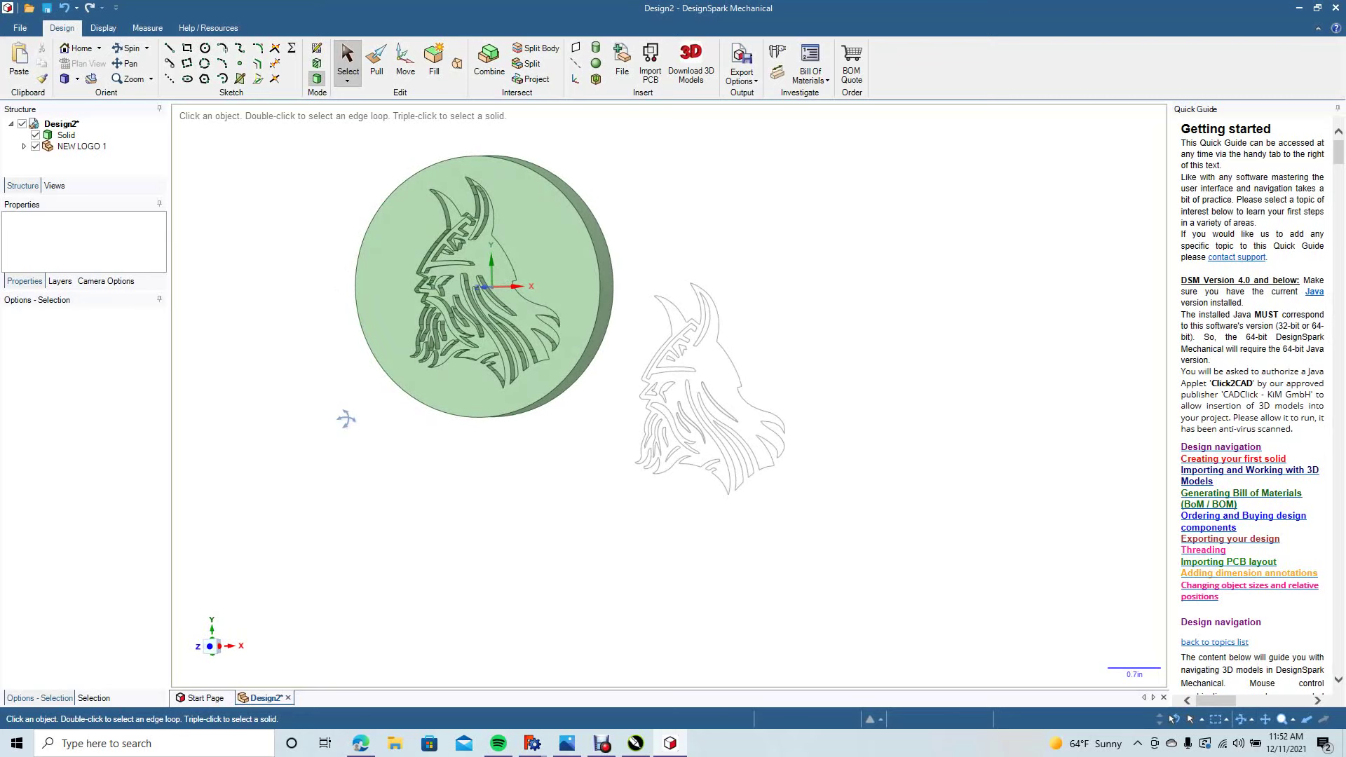
key("ctrl+z")
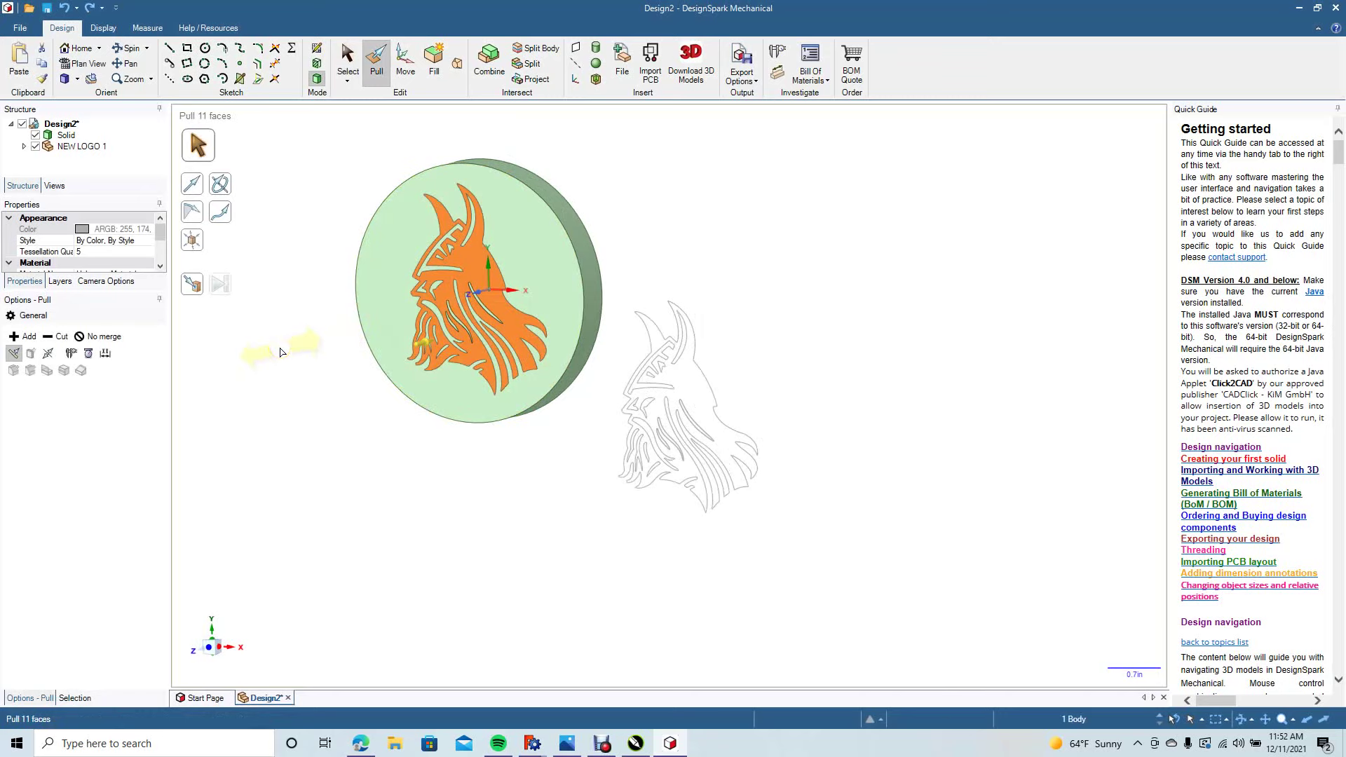
Cut the viking head about 0.06 in deep into the disc's front face using Pull with the Cut option
left_click(54, 336)
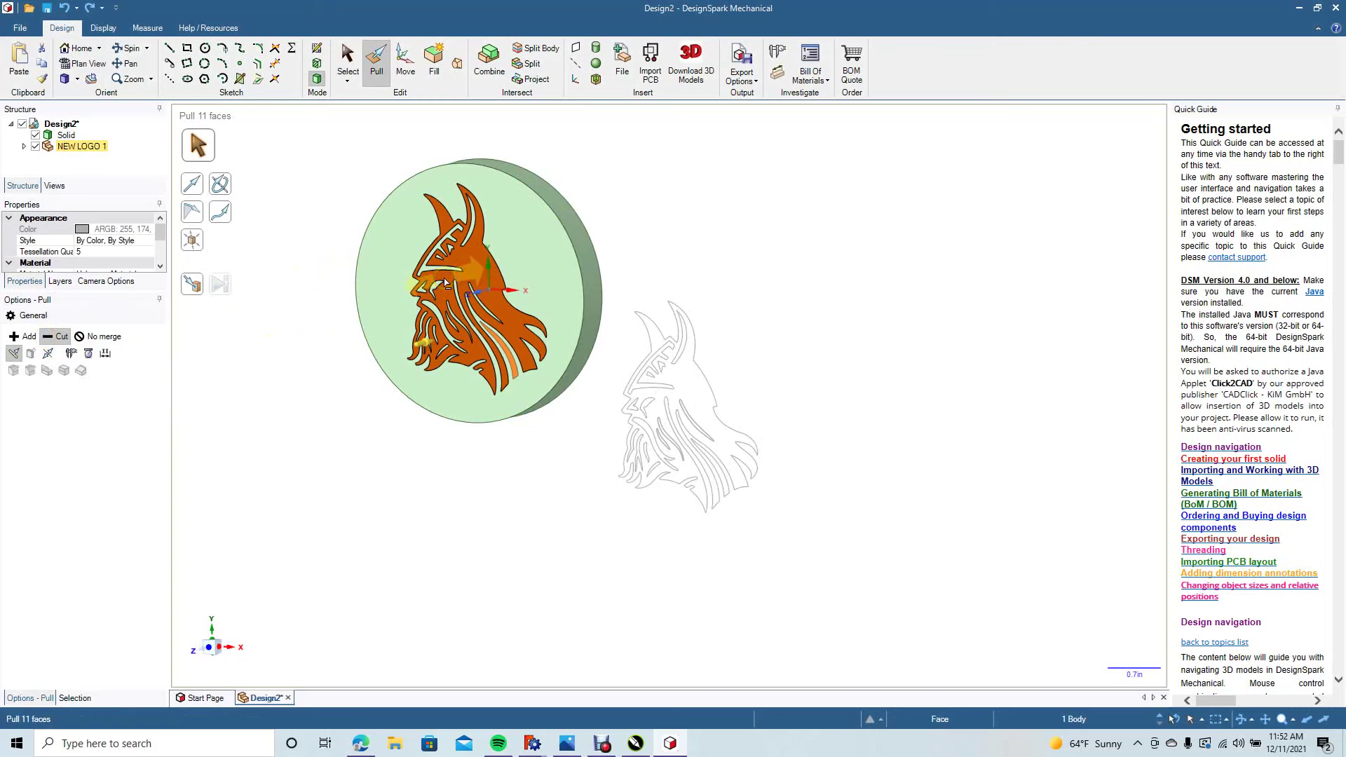
mouse_move(447, 280)
left_mouse_down()
mouse_move(461, 275)
mouse_move(447, 283)
left_mouse_up()
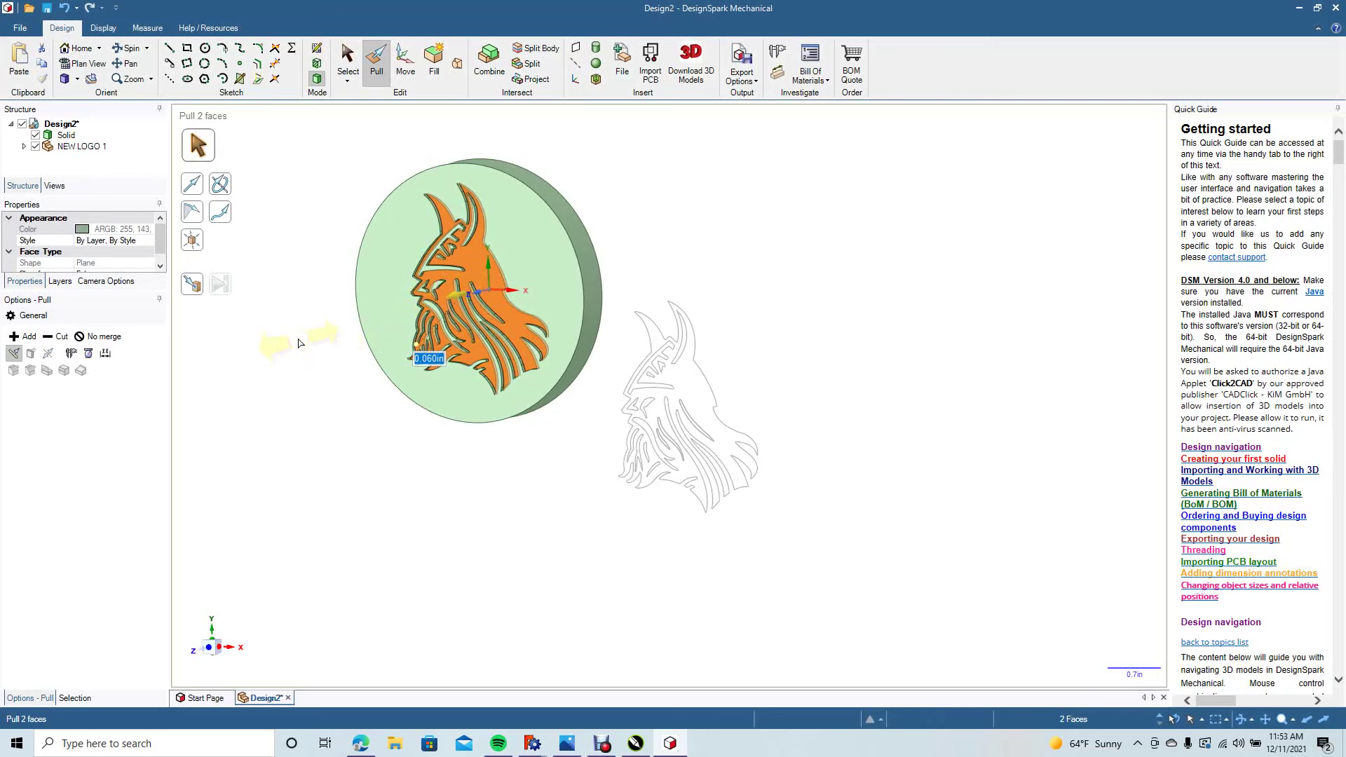
left_click(342, 53)
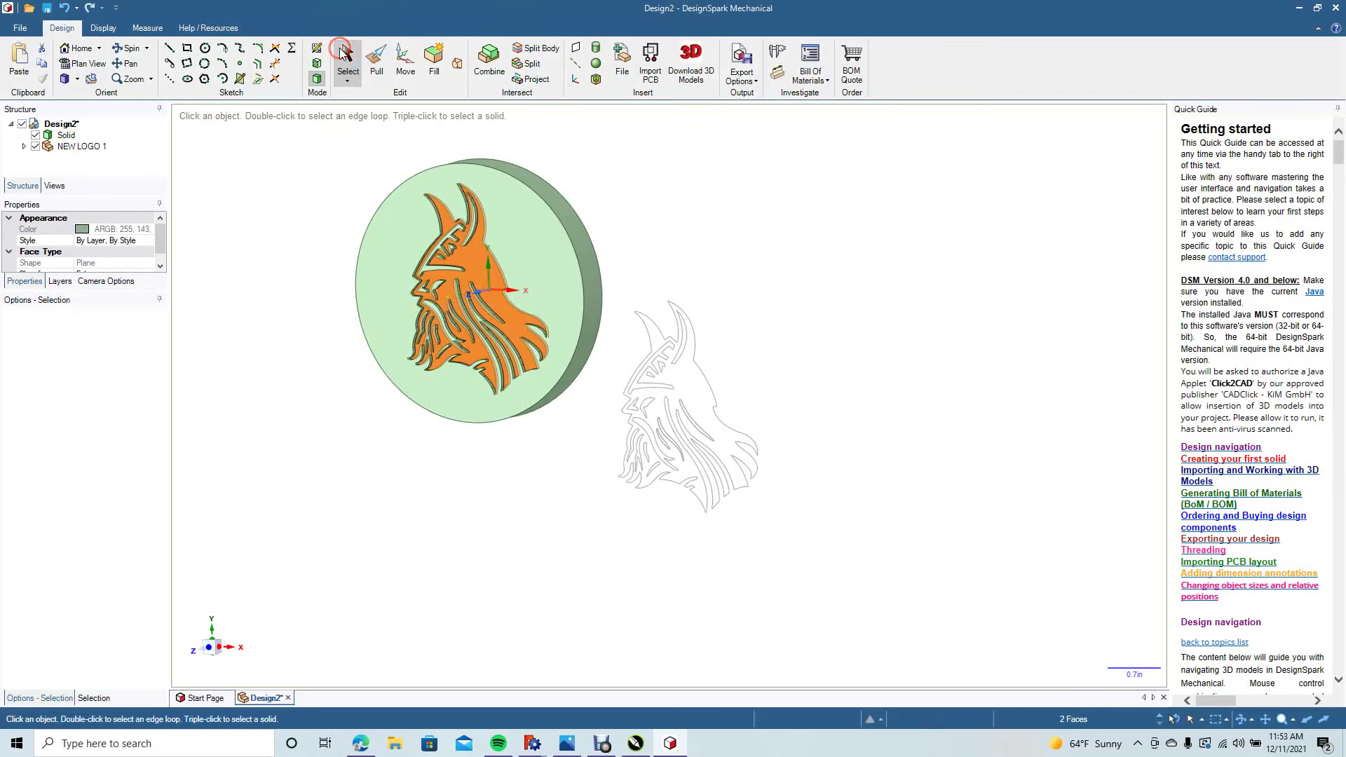
left_click(310, 208)
Delete all the leftover logo outline curves beside the disc
mouse_move(614, 270)
left_mouse_down()
mouse_move(692, 445)
mouse_move(827, 559)
left_mouse_up()
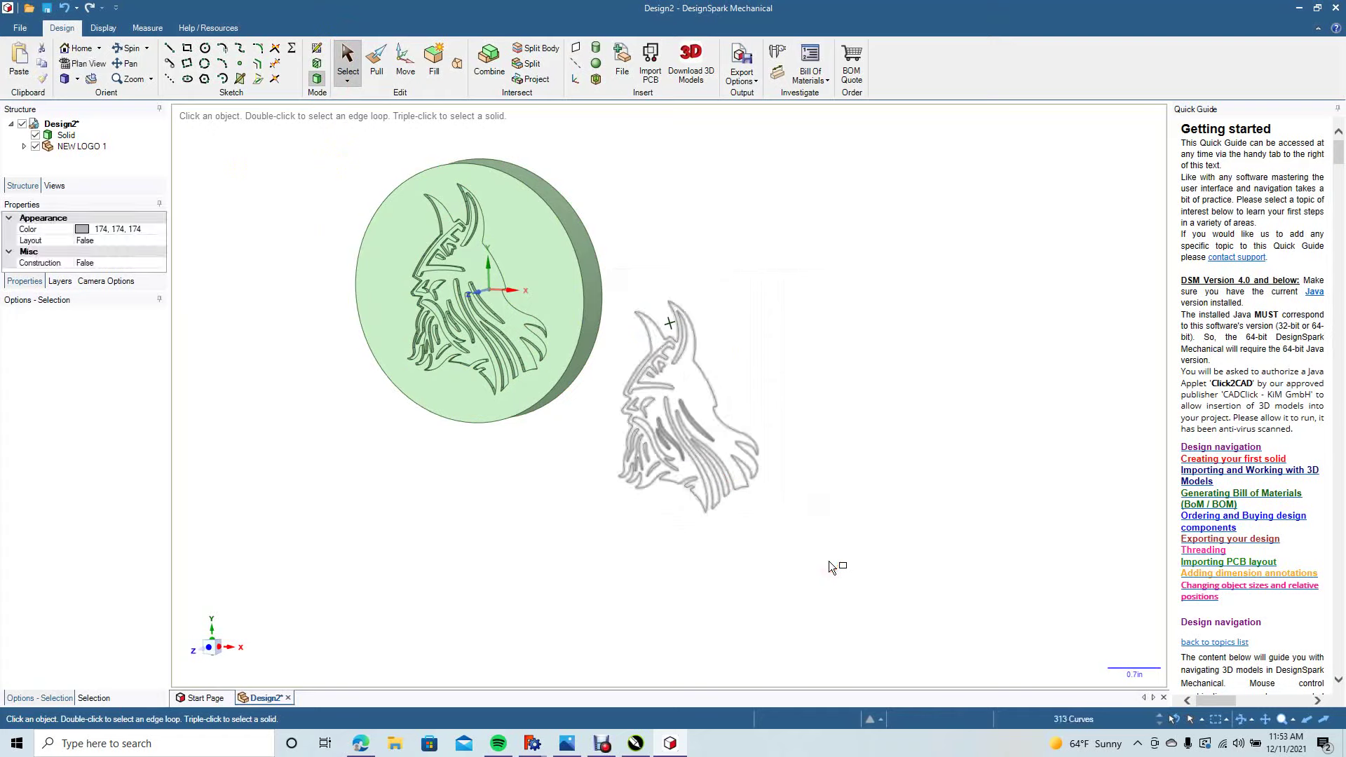
key("Delete")
left_click(246, 145)
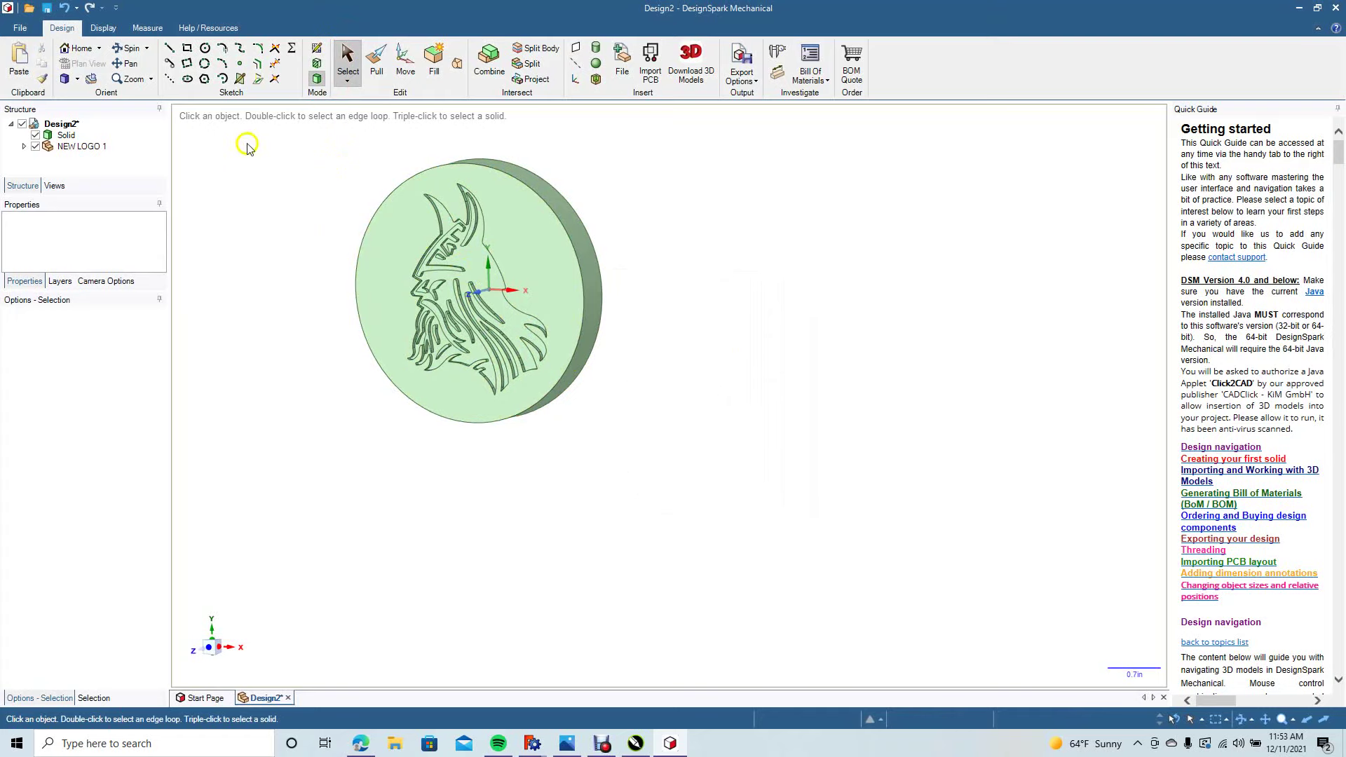
Chamfer the disc's front outer edge by about 0.17 in
left_click(376, 60)
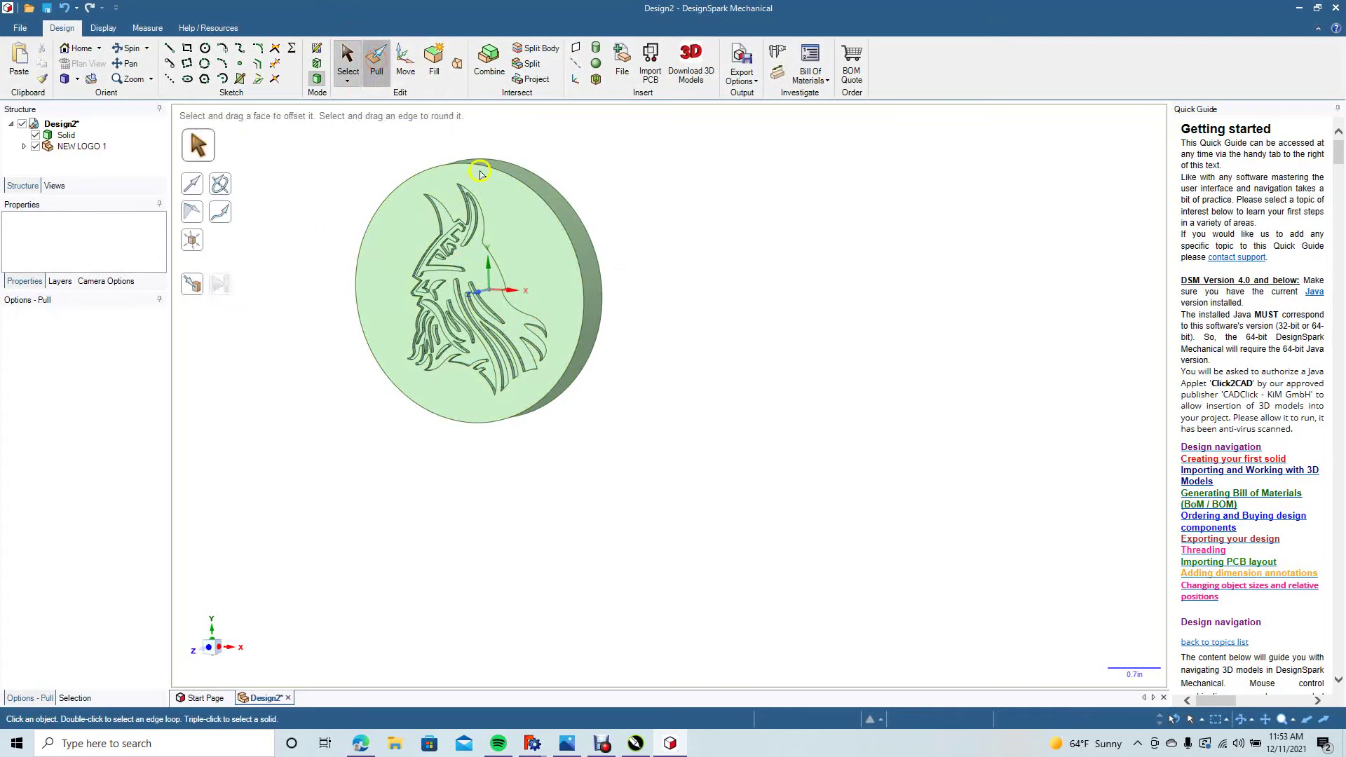
left_click(535, 196)
left_click(70, 376)
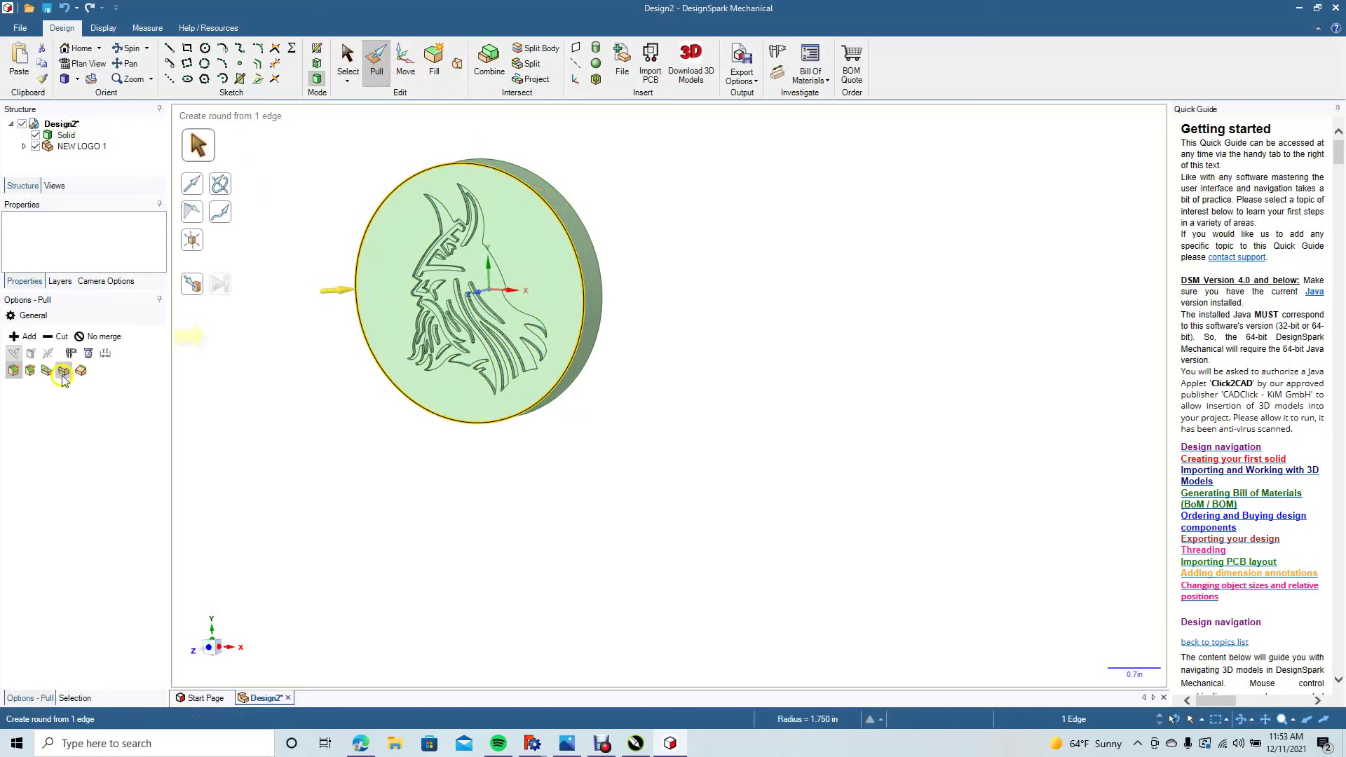
left_click(30, 370)
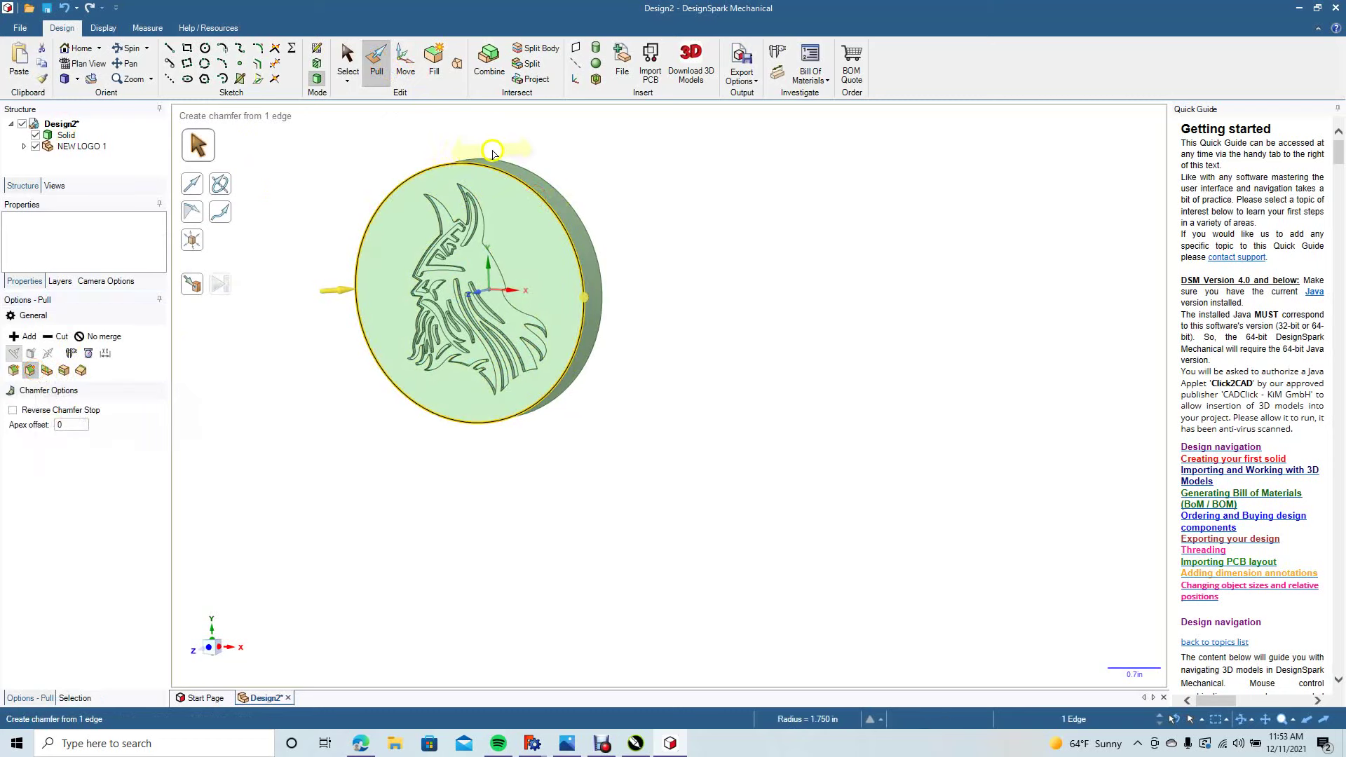
left_click_drag(507, 174, 545, 208)
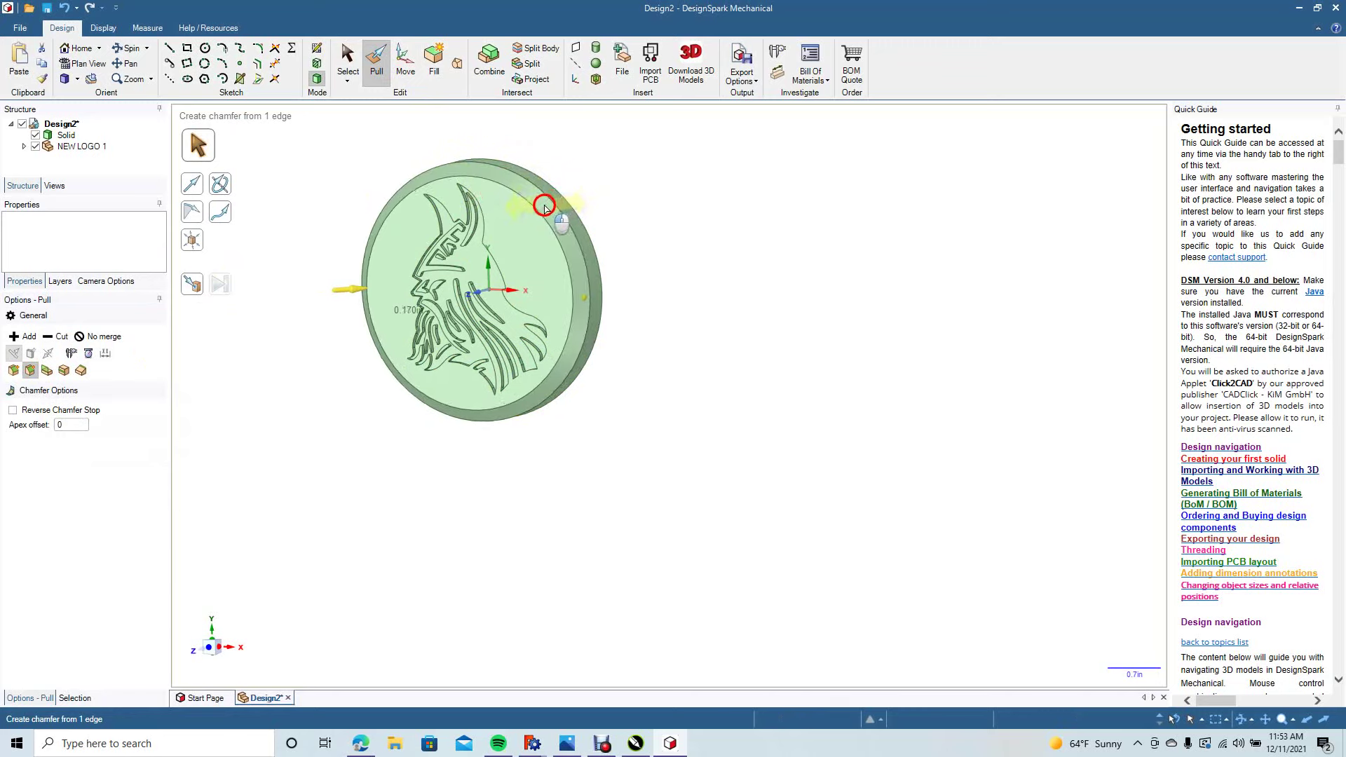
left_click_drag(545, 209, 544, 208)
left_click(348, 60)
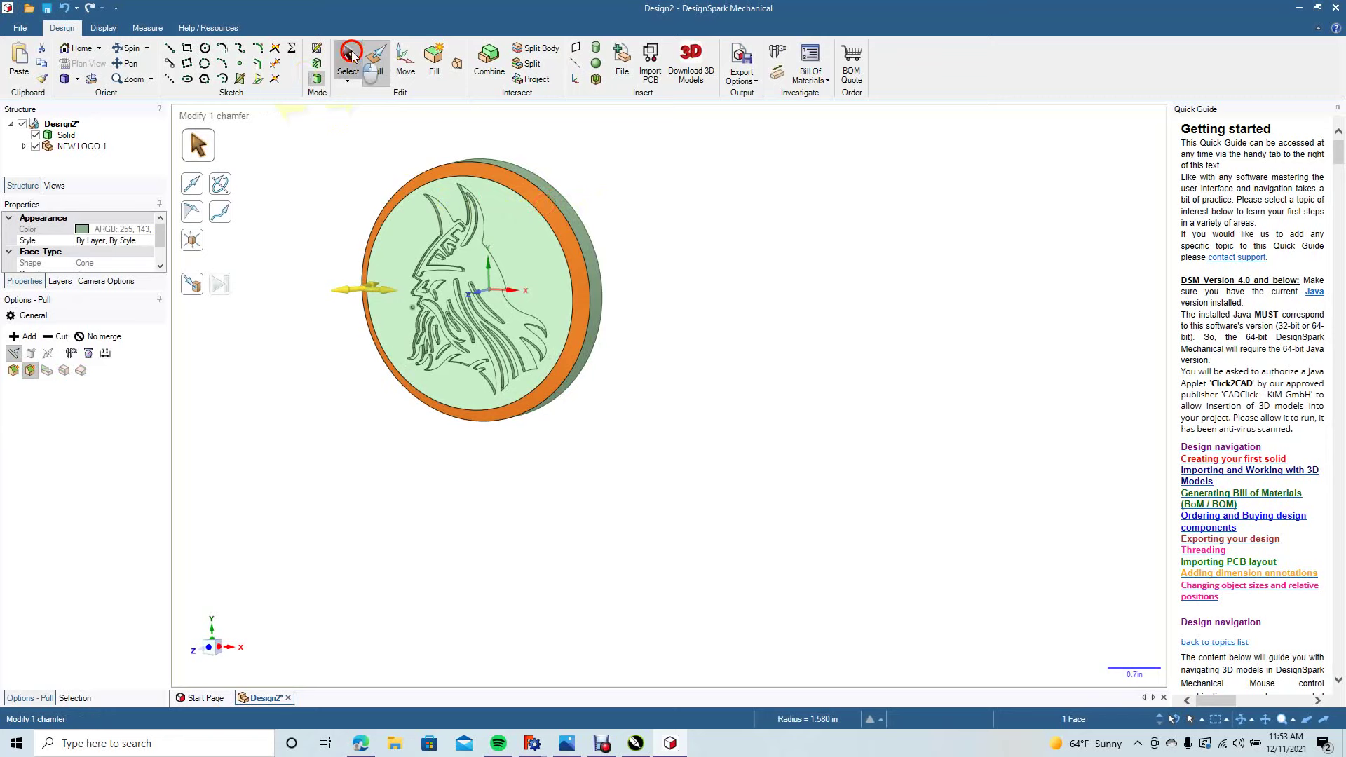
left_click(307, 205)
View the chamfered disc from the top and spin it slightly to examine the engraved viking head
left_click(77, 78)
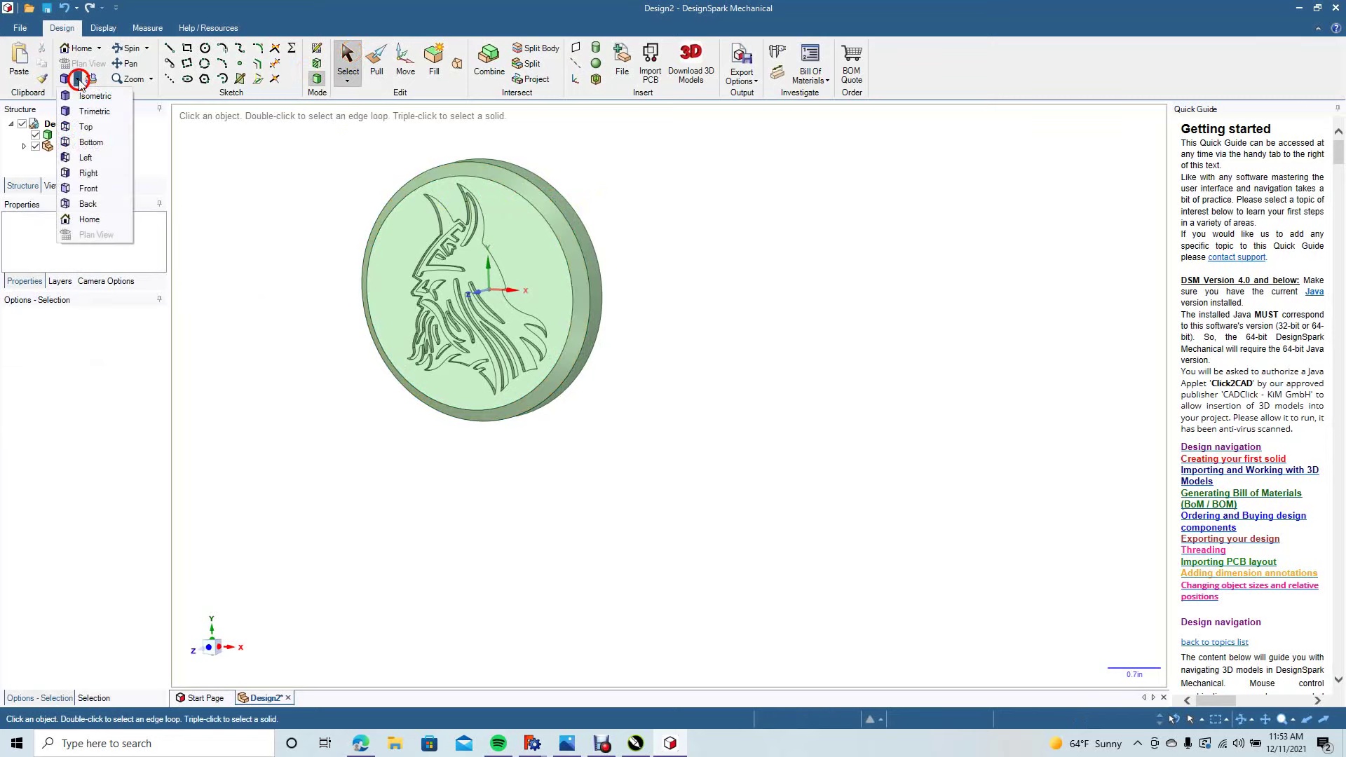
left_click(87, 126)
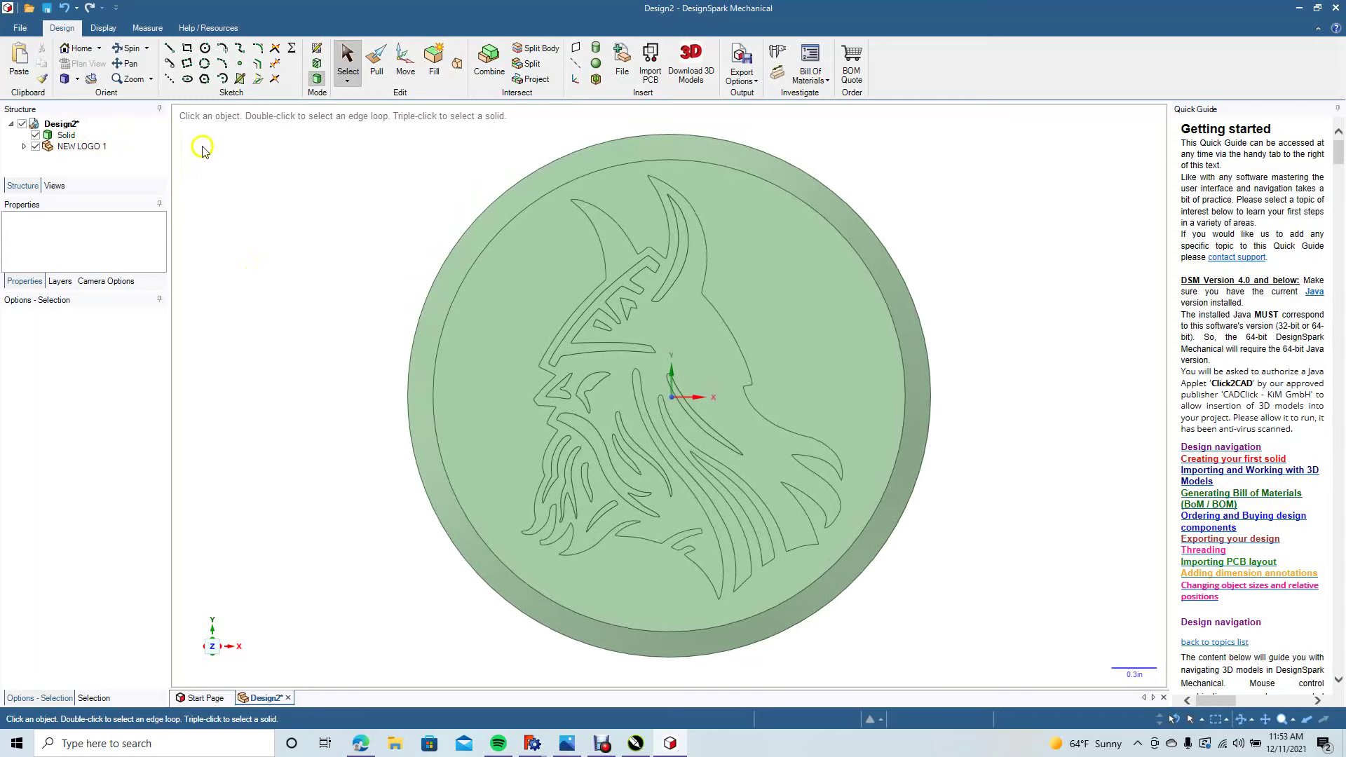
left_click(131, 152)
left_click(186, 159)
left_click(127, 48)
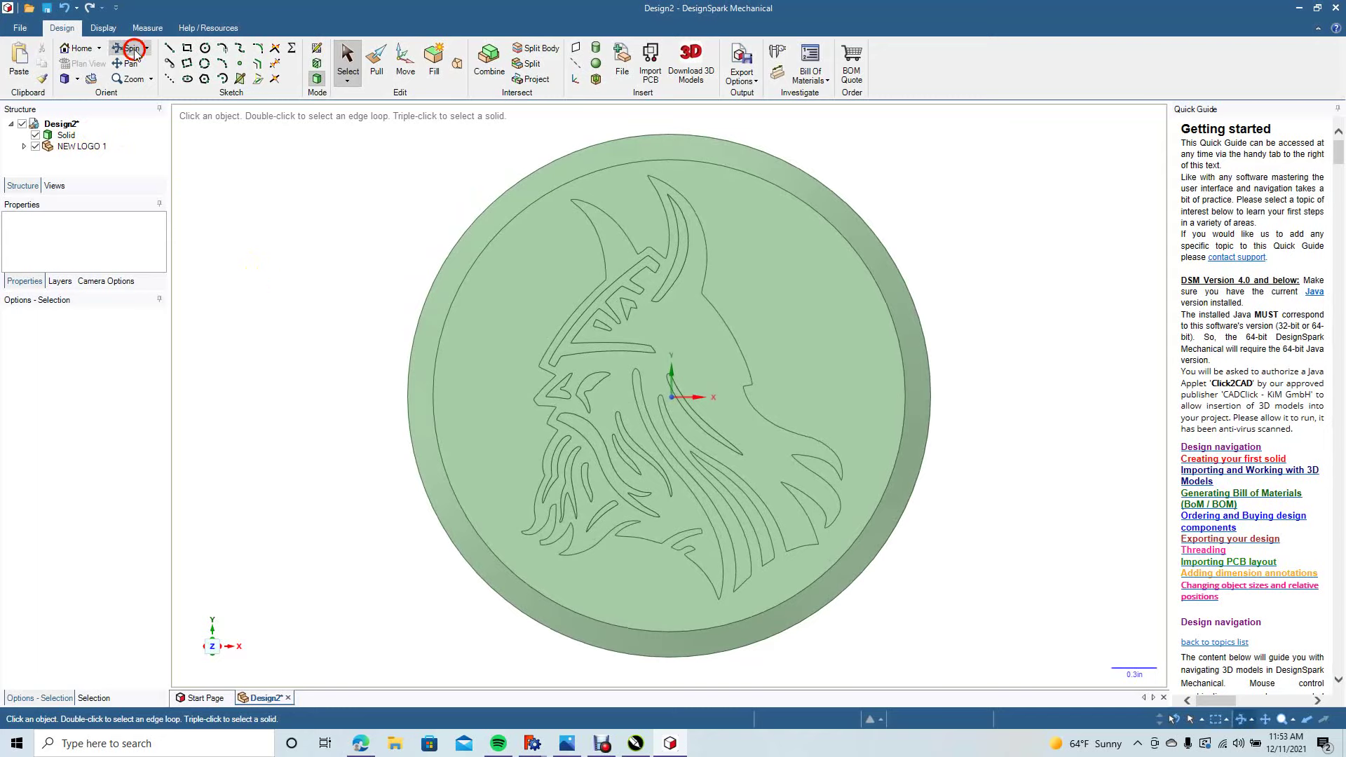
left_click_drag(315, 326, 343, 326)
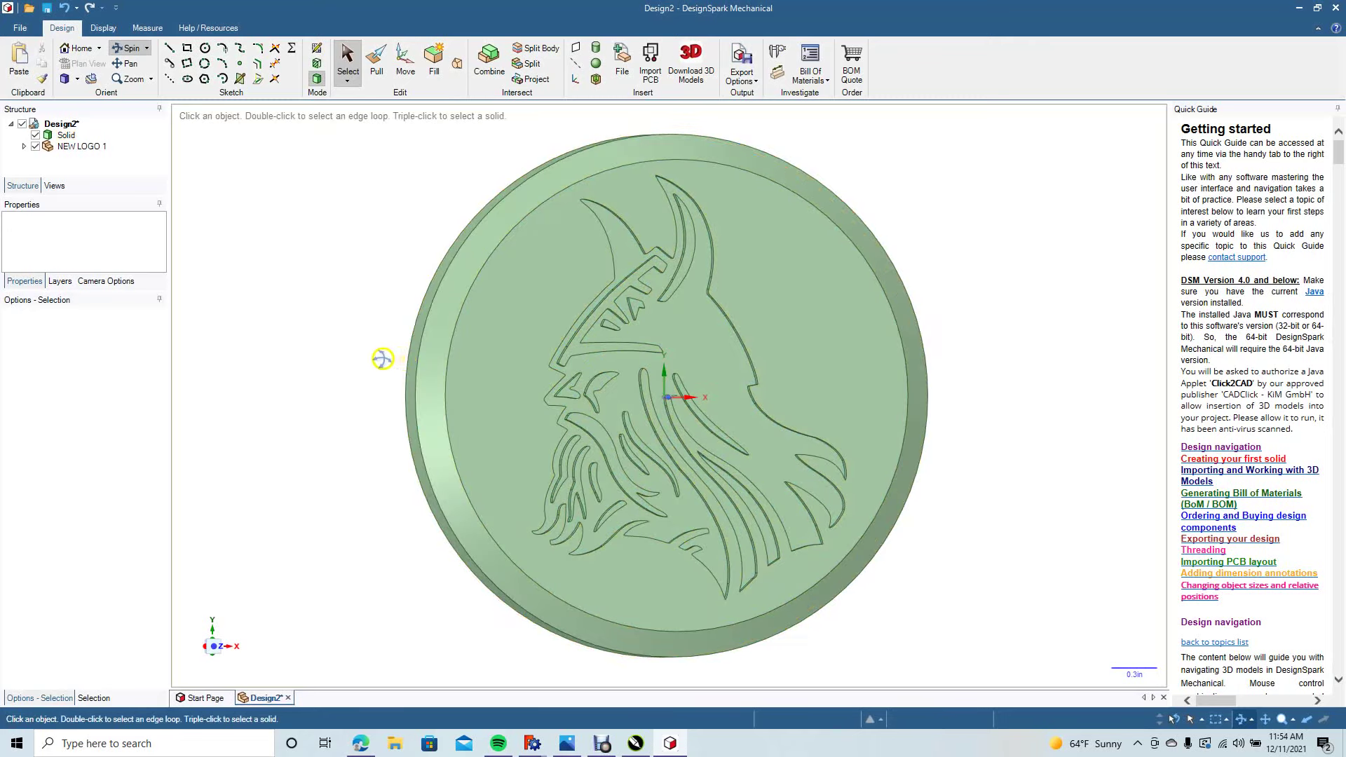
Try to shell the disc by removing its flat back face with a 0.125 in wall thickness
middle_click_drag(377, 359, 624, 376)
left_click(596, 79)
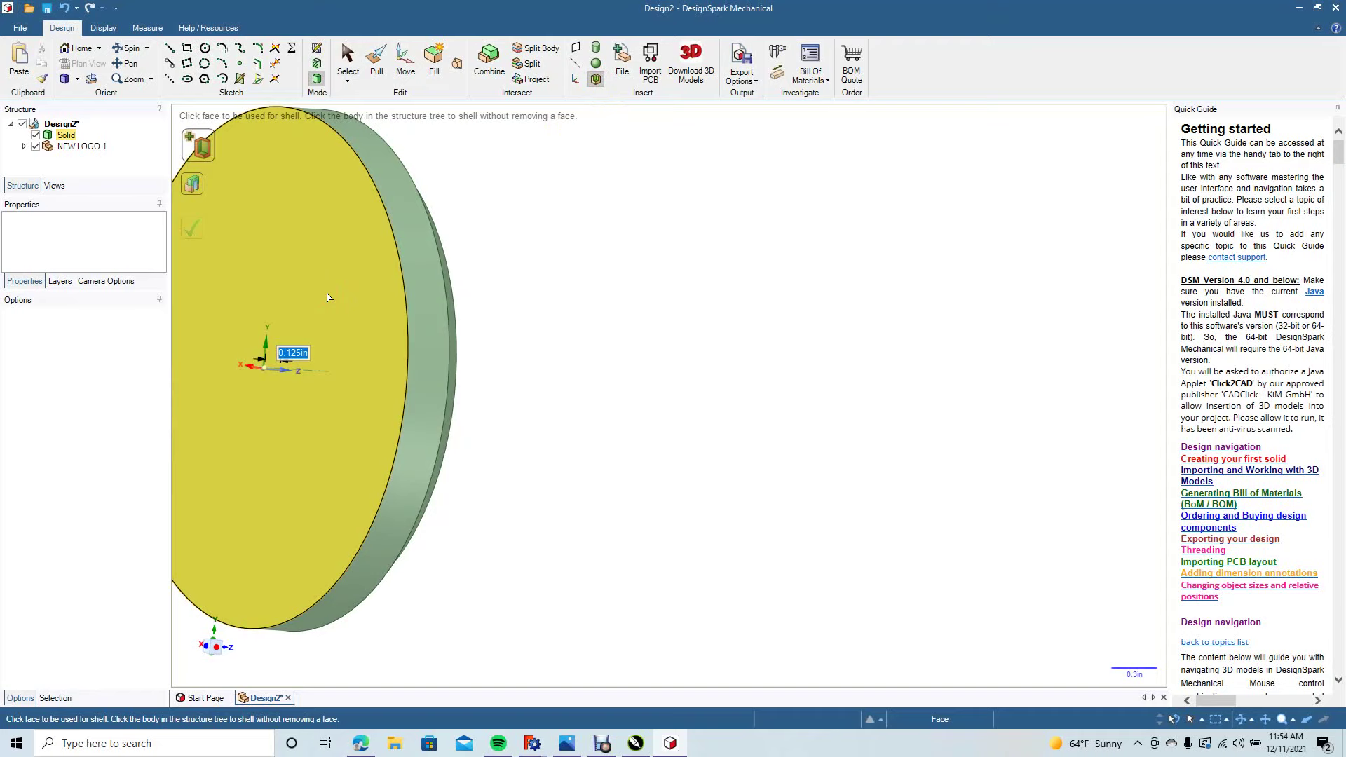
left_click(327, 298)
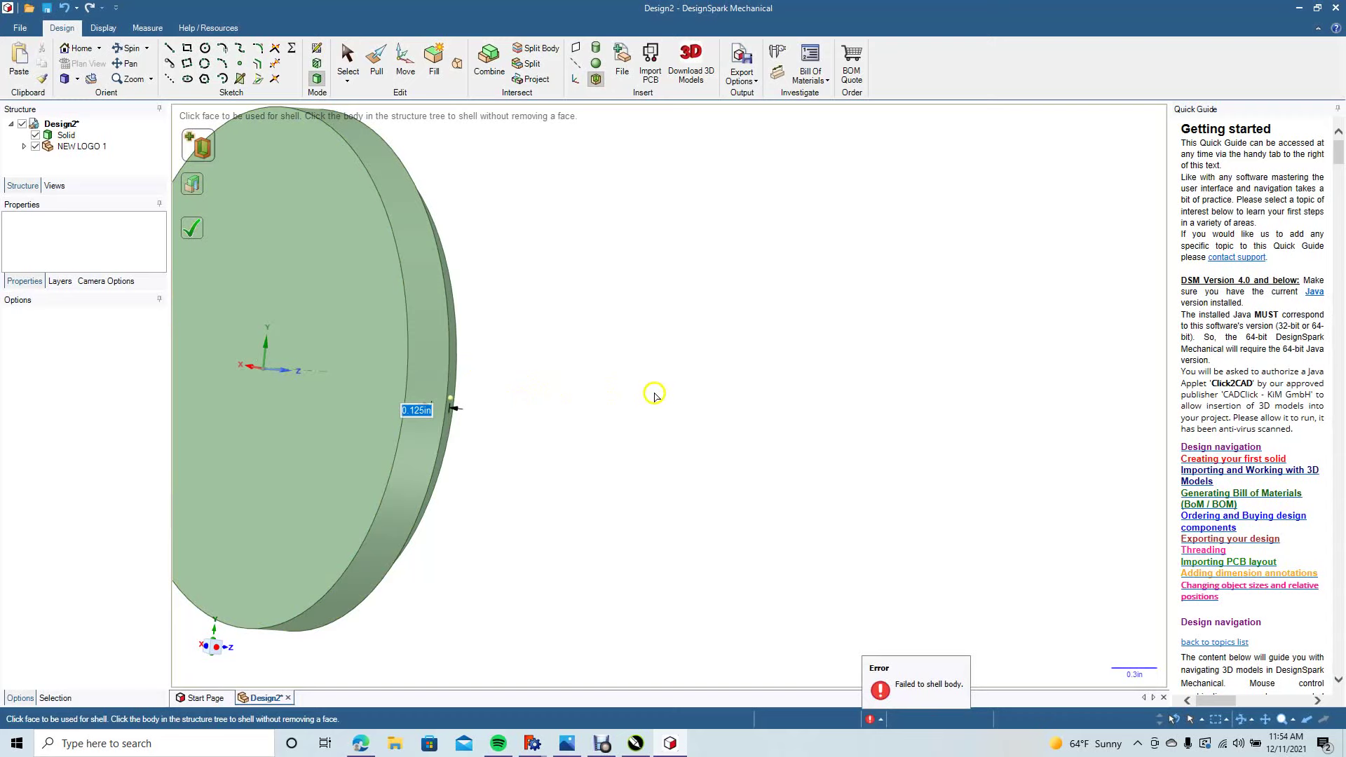
left_click(78, 79)
left_click(86, 126)
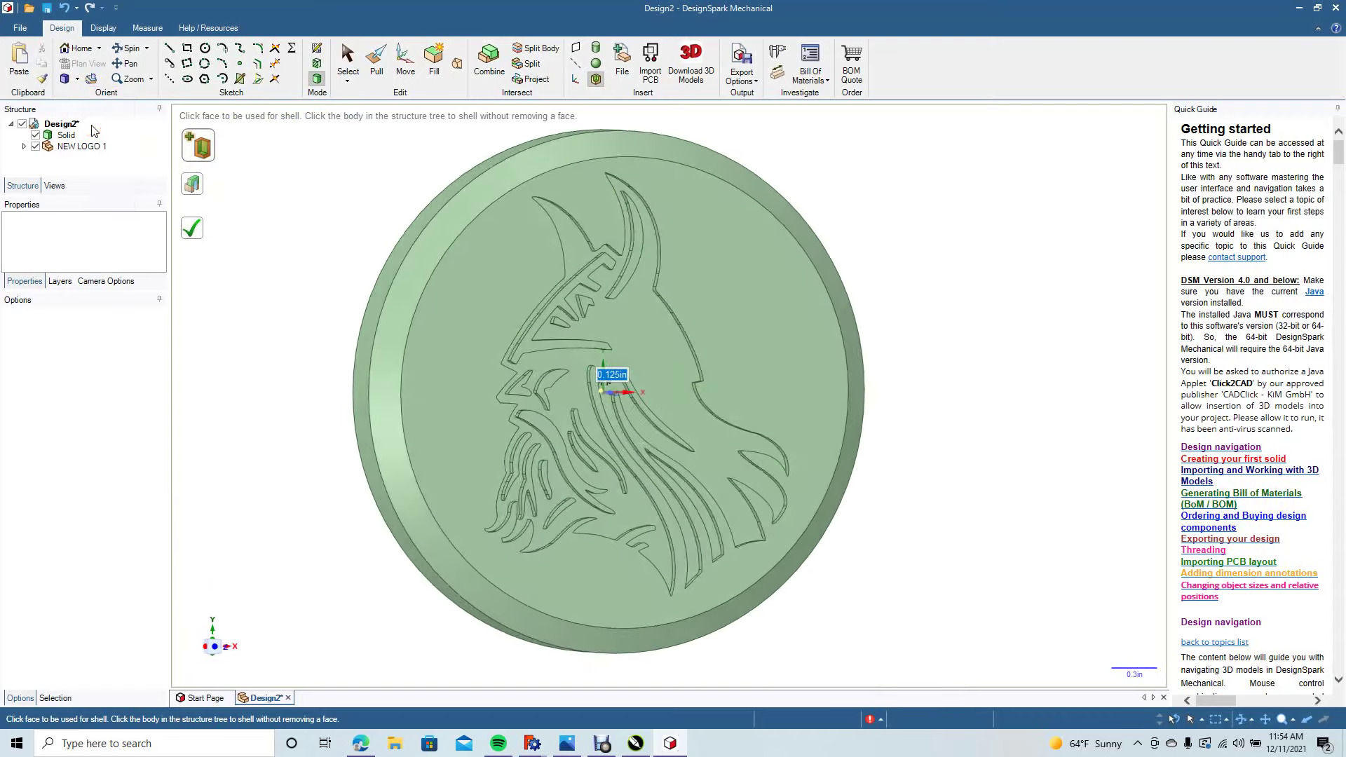
left_click(348, 60)
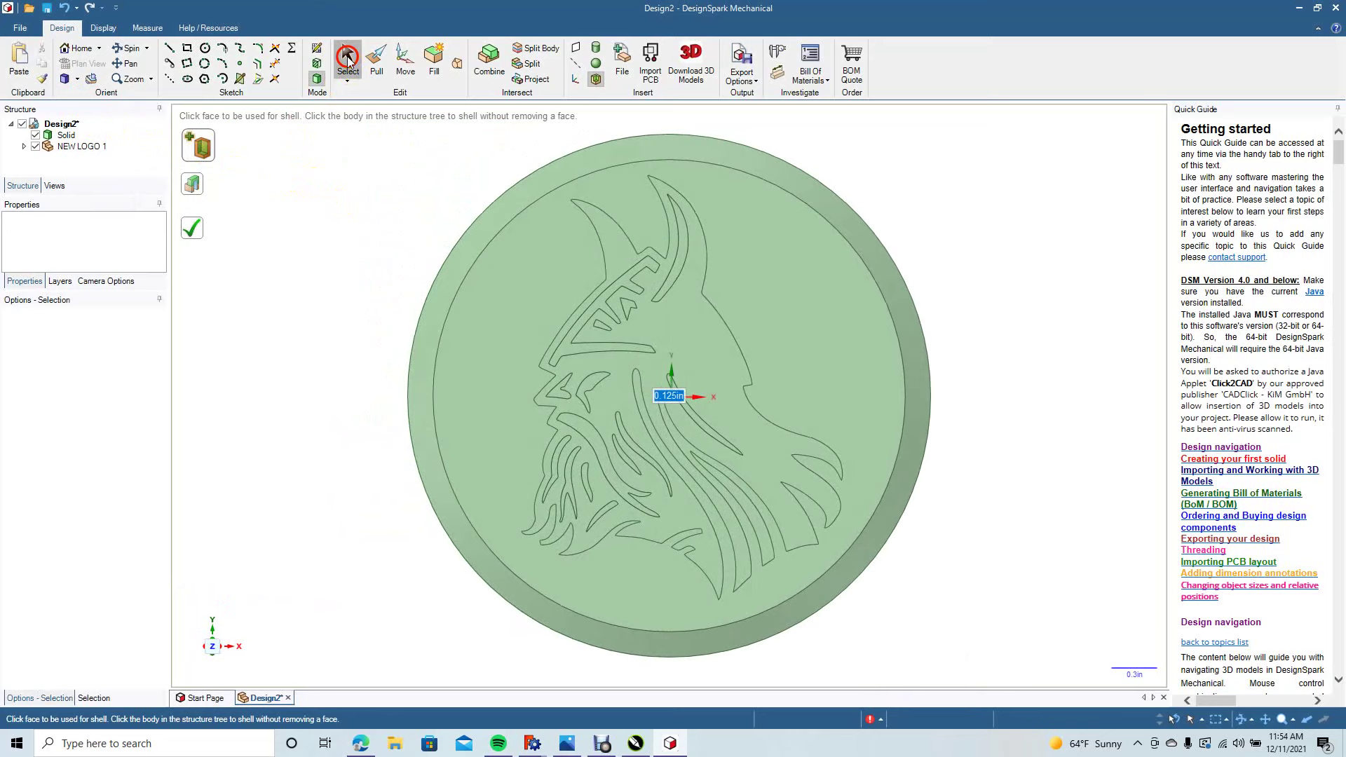
Show the engraved disc in the isometric view
left_click(79, 80)
left_click(87, 93)
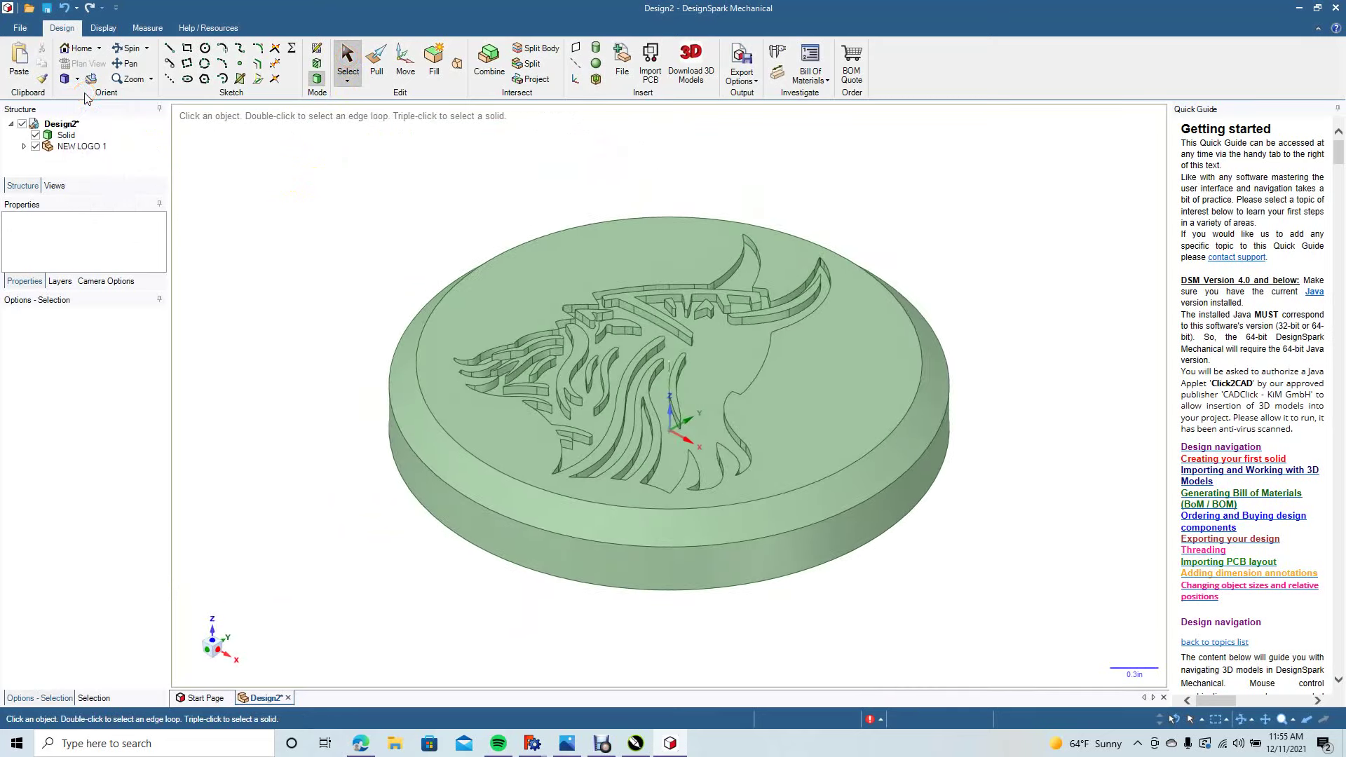